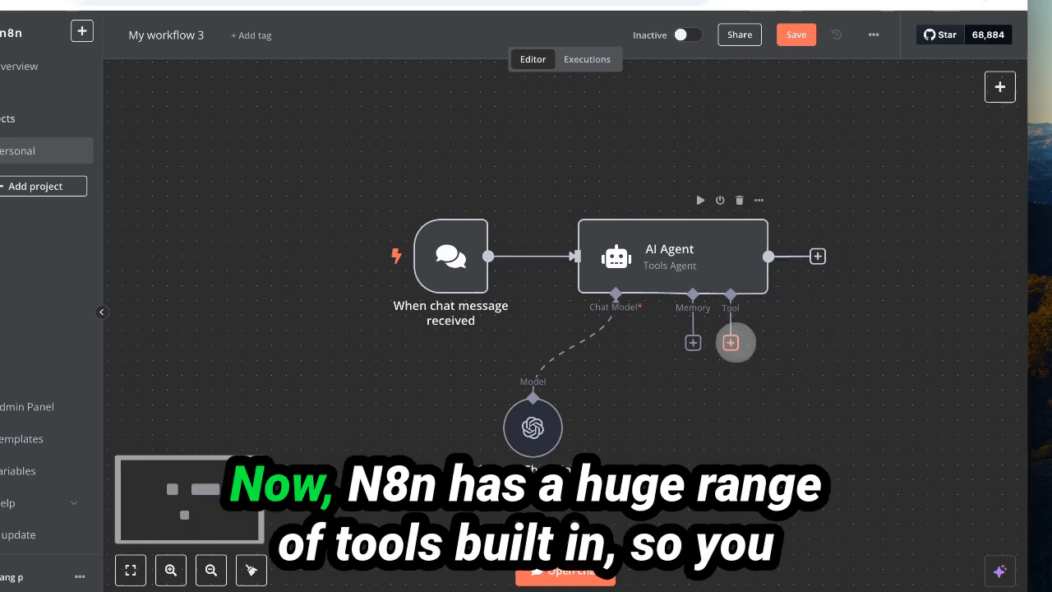
- Browse the list of built-in tools that can be attached to the AI Agent, and close the list
left_click(730, 343)
scroll(892, 401, "down", 5)
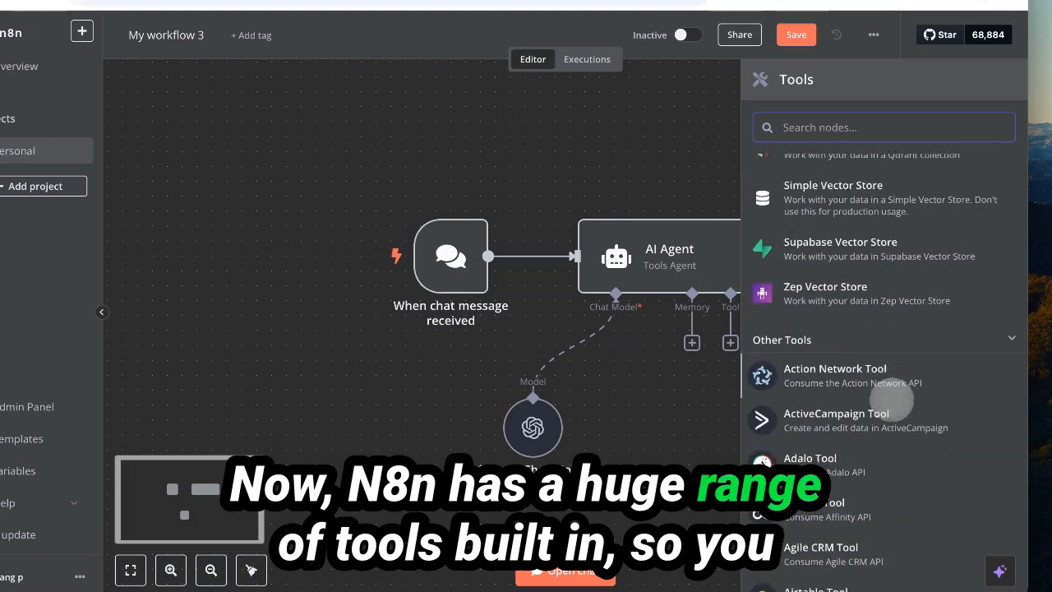
scroll(892, 400, "down", 15)
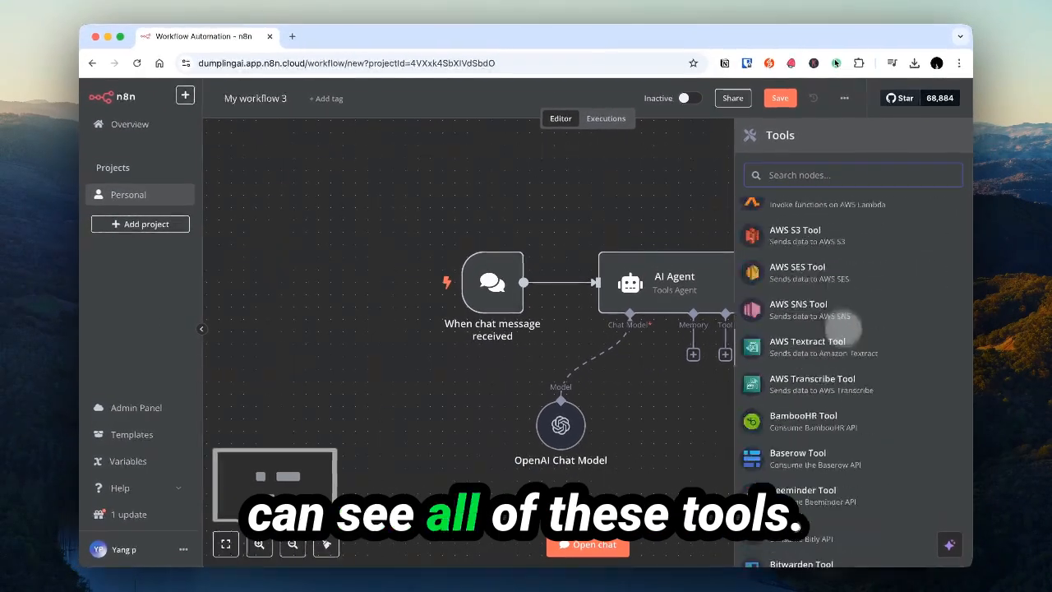
scroll(847, 328, "down", 10)
scroll(839, 411, "down", 3)
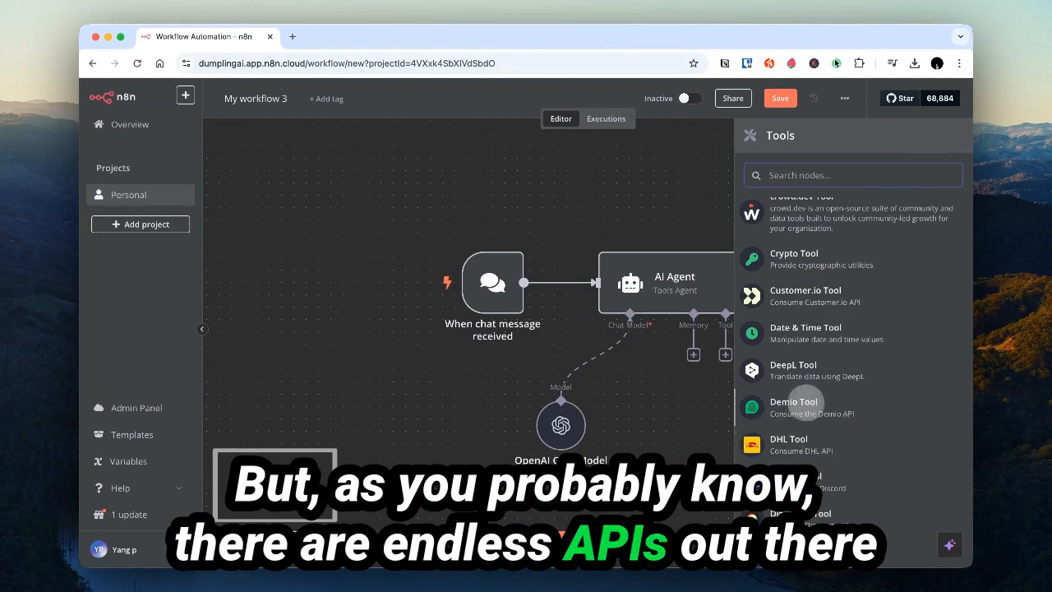
scroll(806, 407, "down", 12)
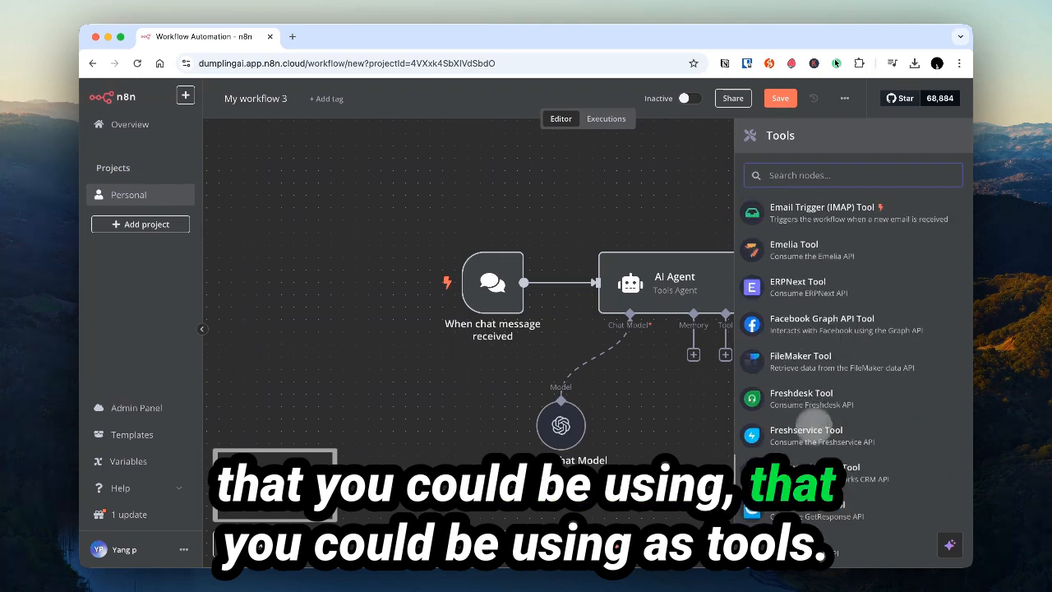
scroll(819, 422, "down", 5)
scroll(827, 451, "down", 15)
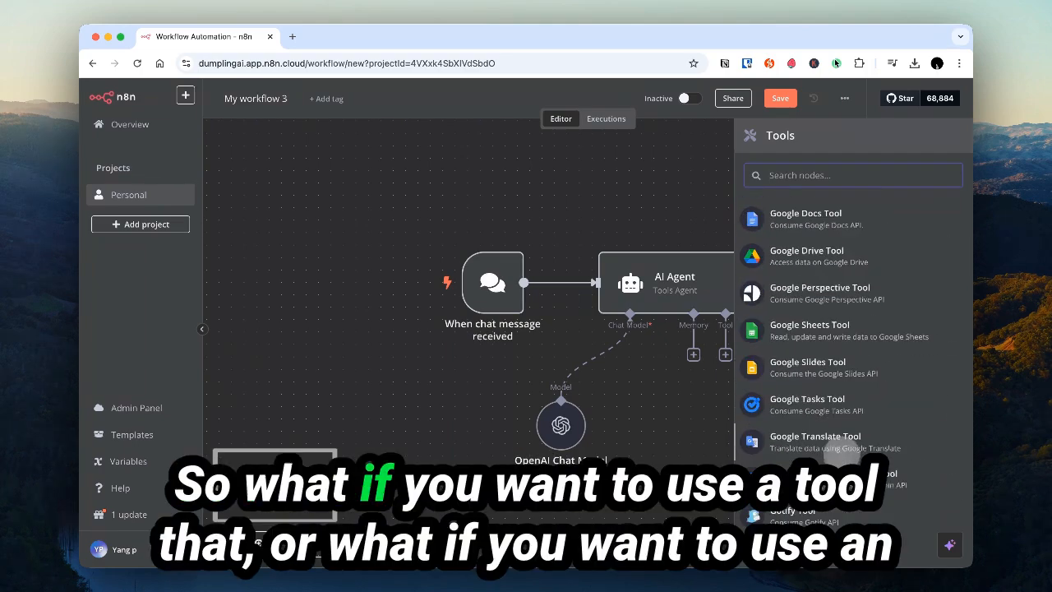
scroll(863, 450, "down", 8)
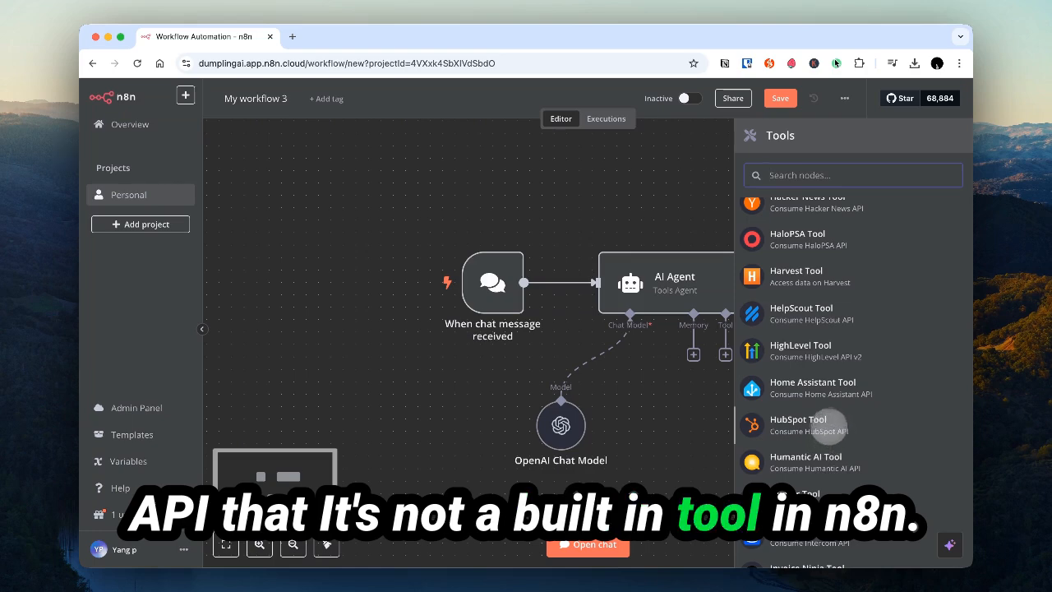
scroll(921, 444, "down", 5)
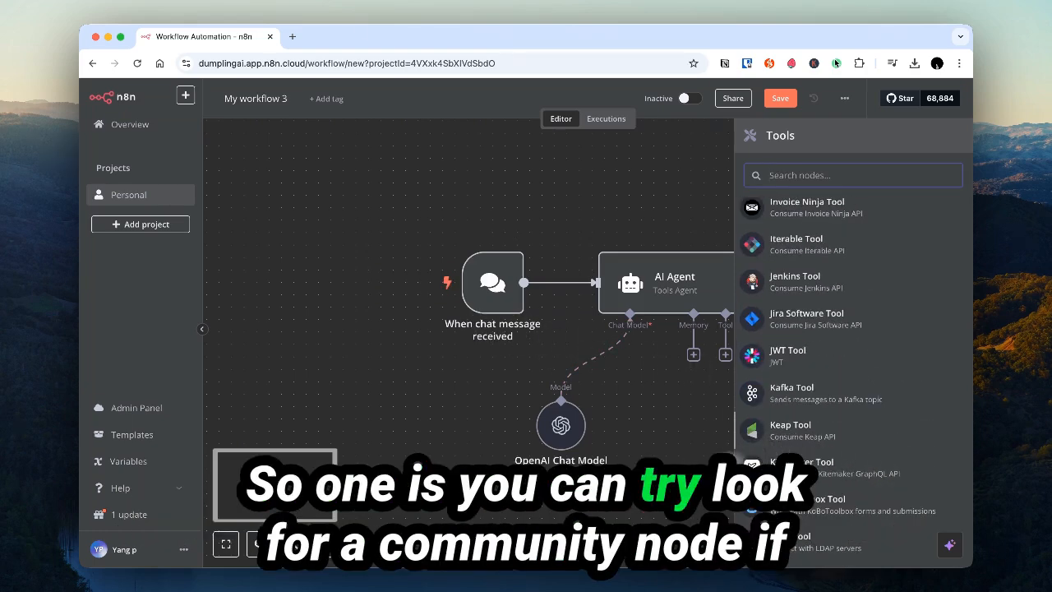
scroll(920, 444, "down", 10)
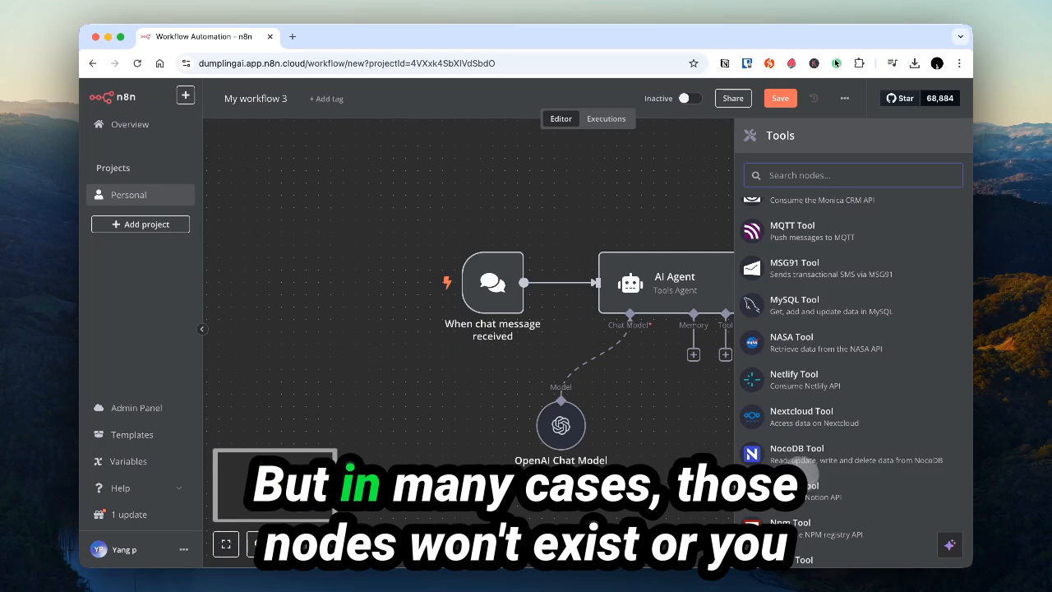
scroll(789, 475, "down", 5)
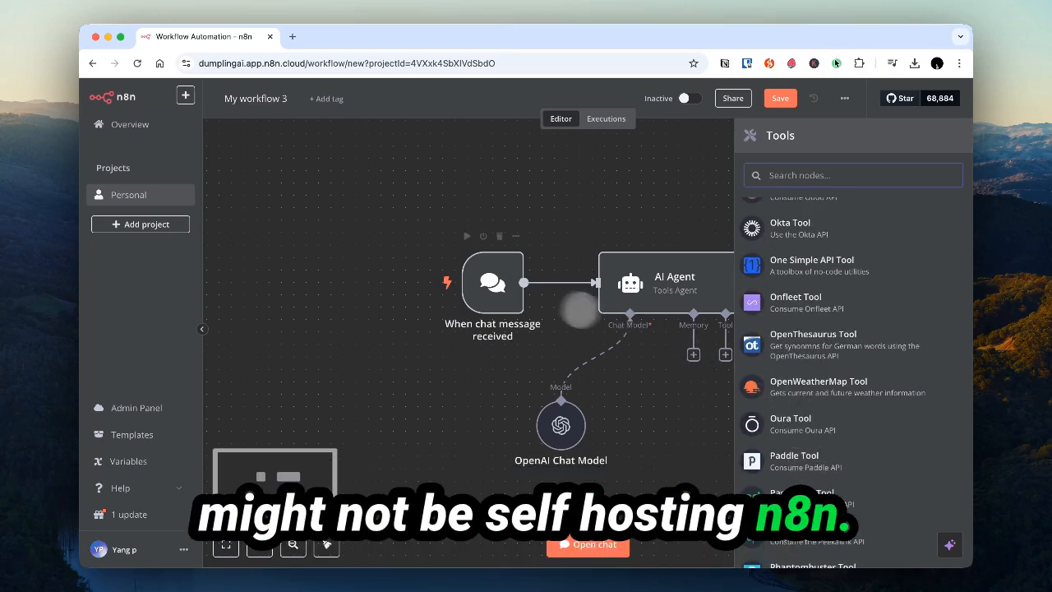
scroll(590, 391, "right", 3)
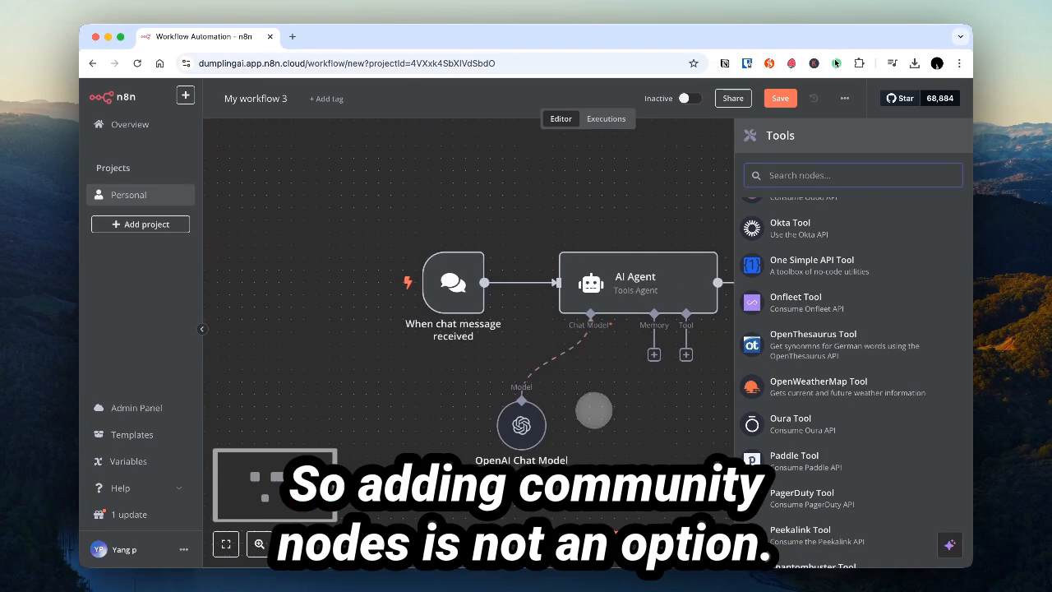
scroll(601, 415, "right", 3)
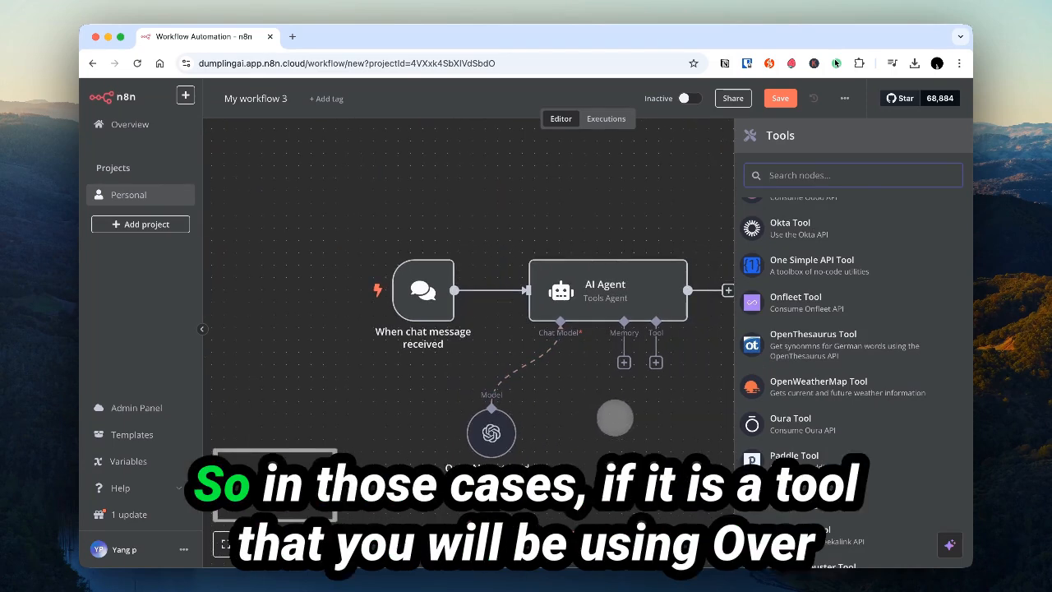
scroll(846, 393, "up", 15)
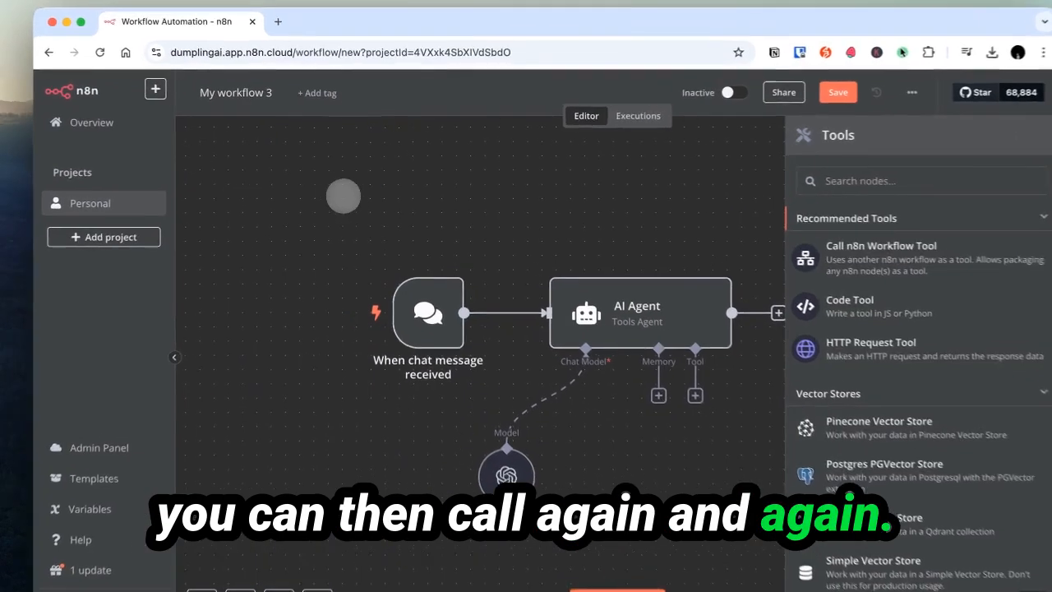
left_click(359, 170)
- Create a new workflow in the Personal project and name it "Scrape URL"
left_click(145, 88)
mouse_move(212, 123)
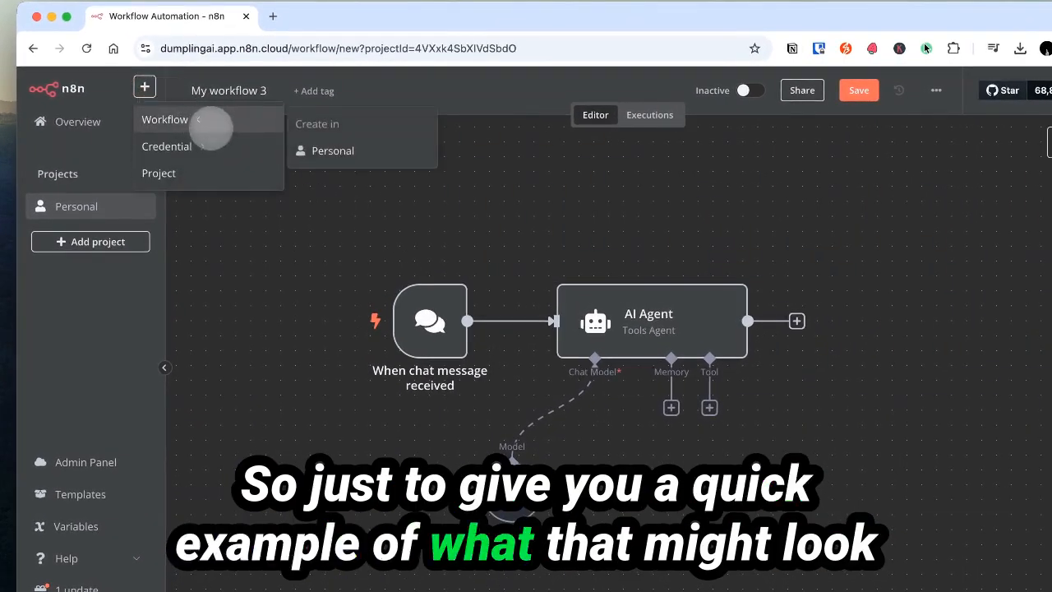
left_click(357, 146)
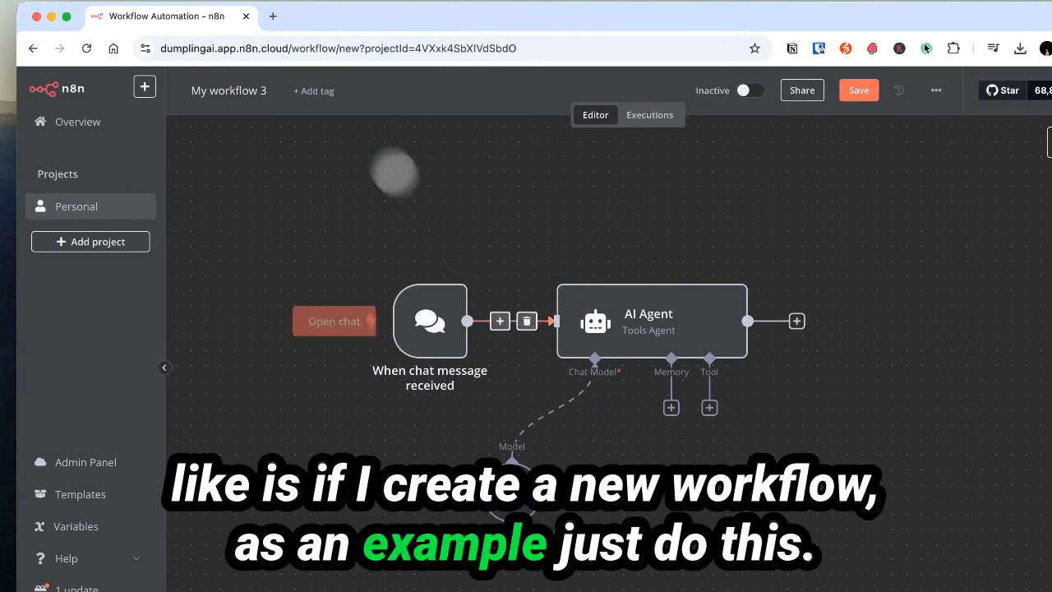
left_click(597, 403)
left_click(245, 94)
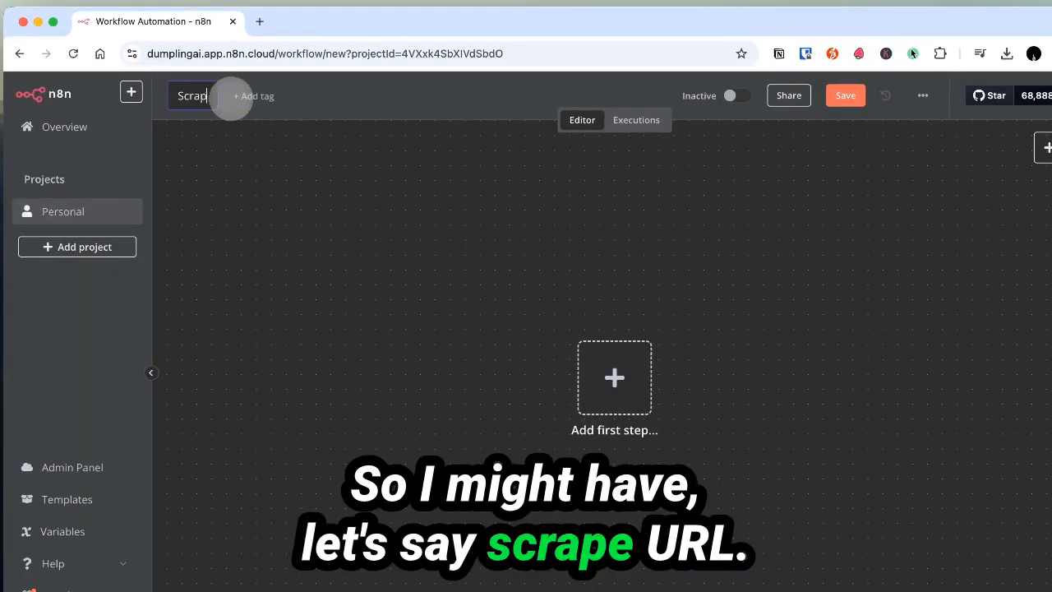
type("Scrape URL")
key("Return")
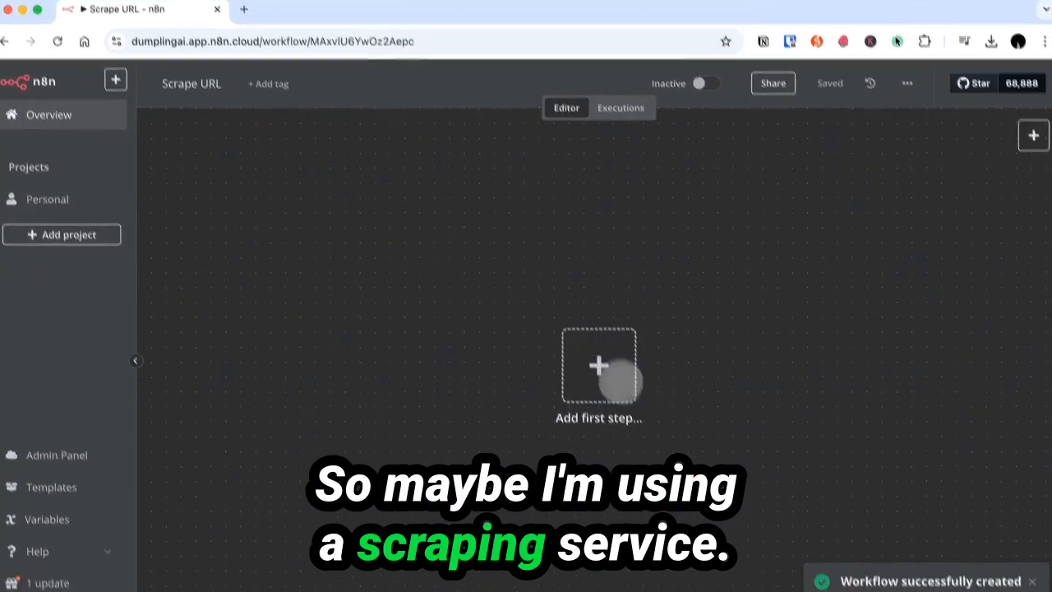
- Add the "When Executed by Another Workflow" trigger as the first step of the workflow
left_click(620, 376)
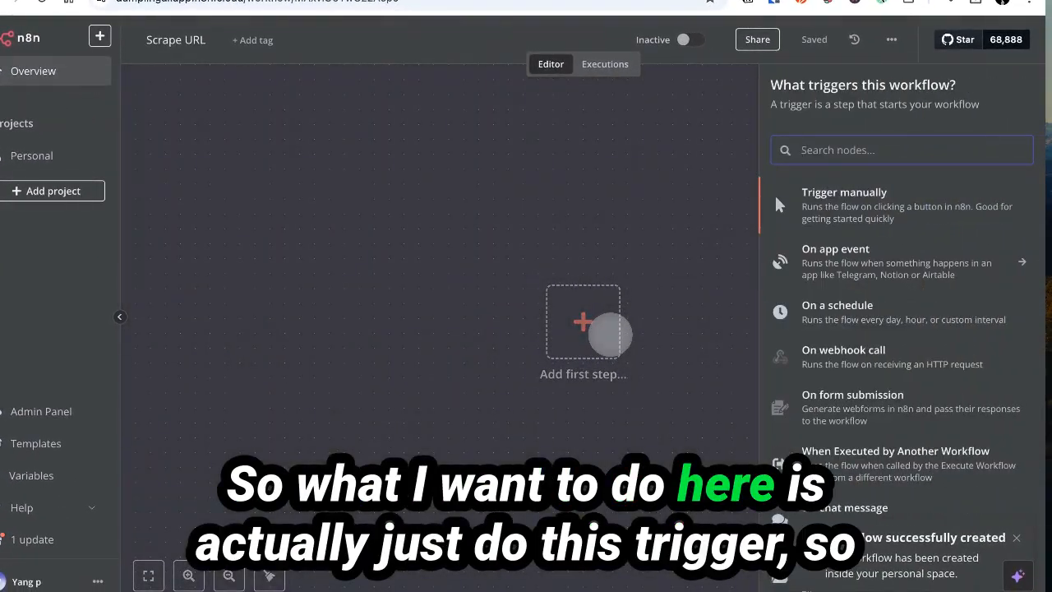
type("work")
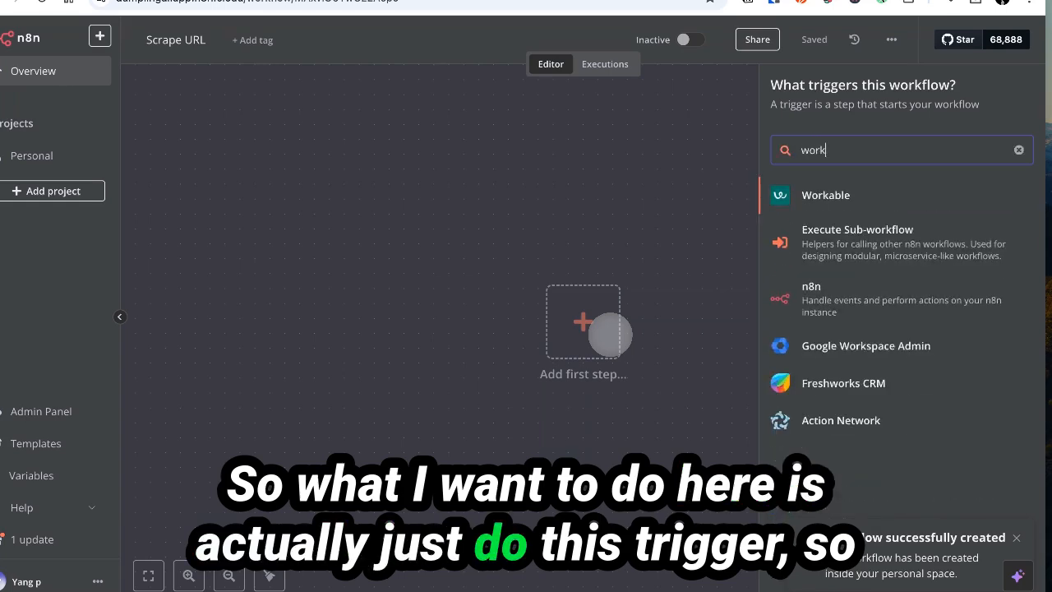
left_click(857, 230)
left_click(859, 197)
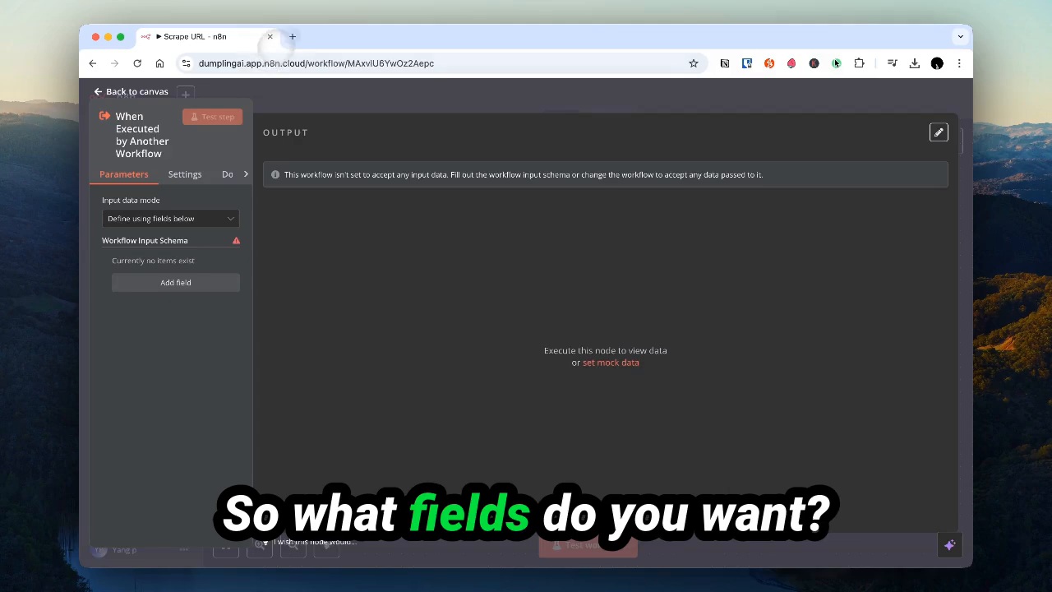
- Open the Dumpling AI API reference at docs.dumplingai.com/api-reference in a new browser tab and go to the Scrape endpoint
left_click(292, 37)
type("docs.dumplingai.com/api-reference")
key("Return")
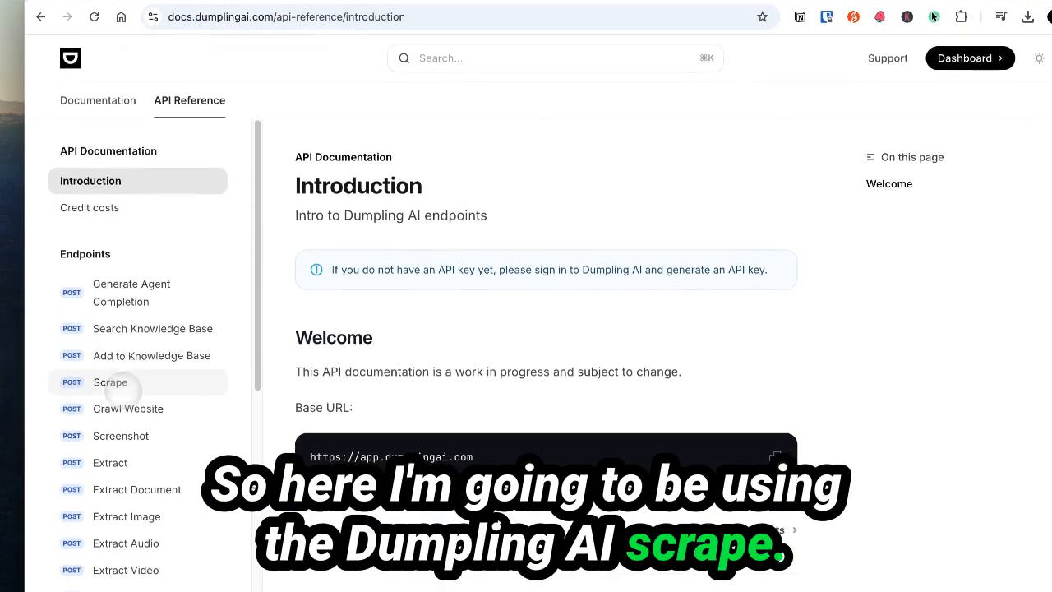
left_click(110, 382)
- Examine the Scrape endpoint's request body fields: url, format, cleaned and renderJs
scroll(371, 343, "down", 3)
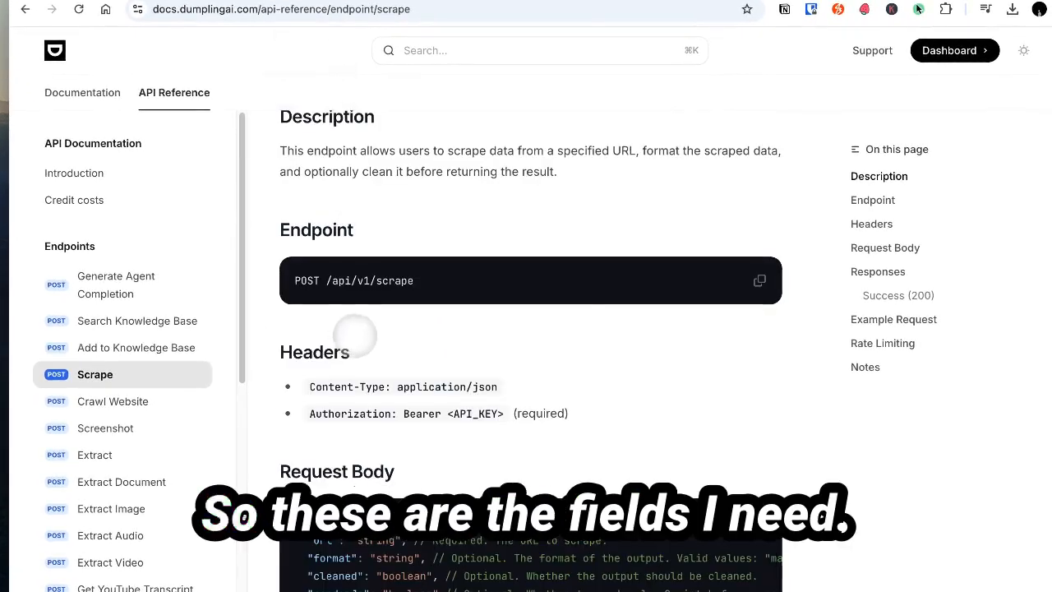
scroll(355, 336, "down", 2)
left_click_drag(308, 403, 387, 438)
triple_click(361, 440)
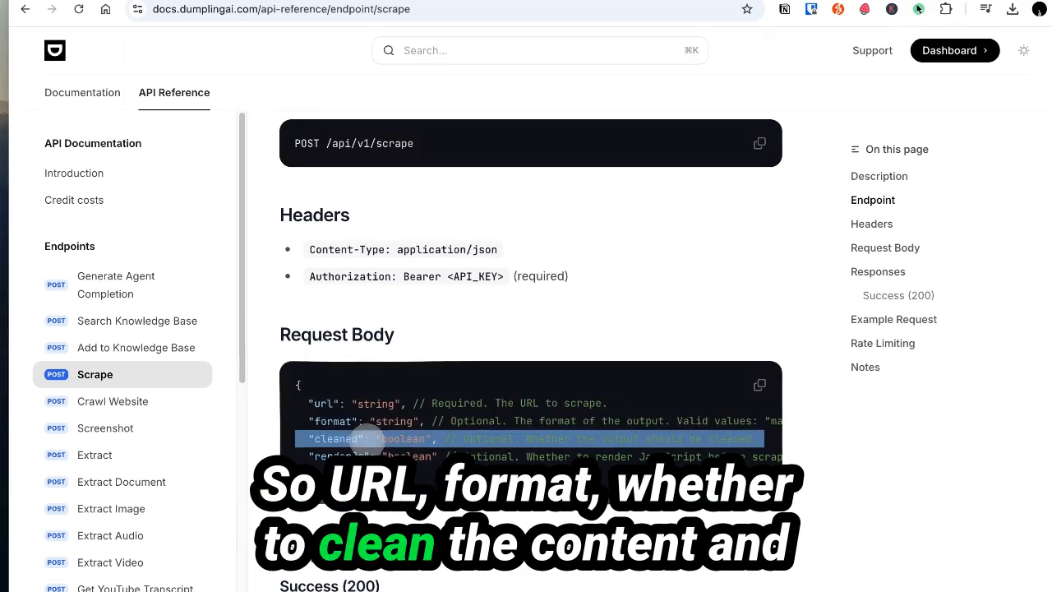
left_click(496, 464)
triple_click(331, 454)
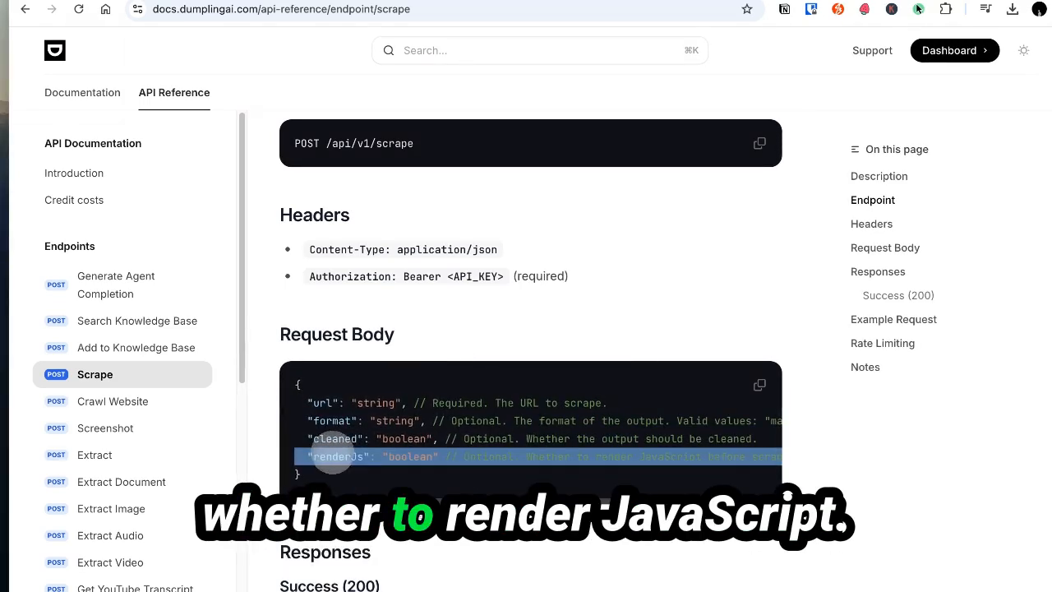
left_click(472, 443)
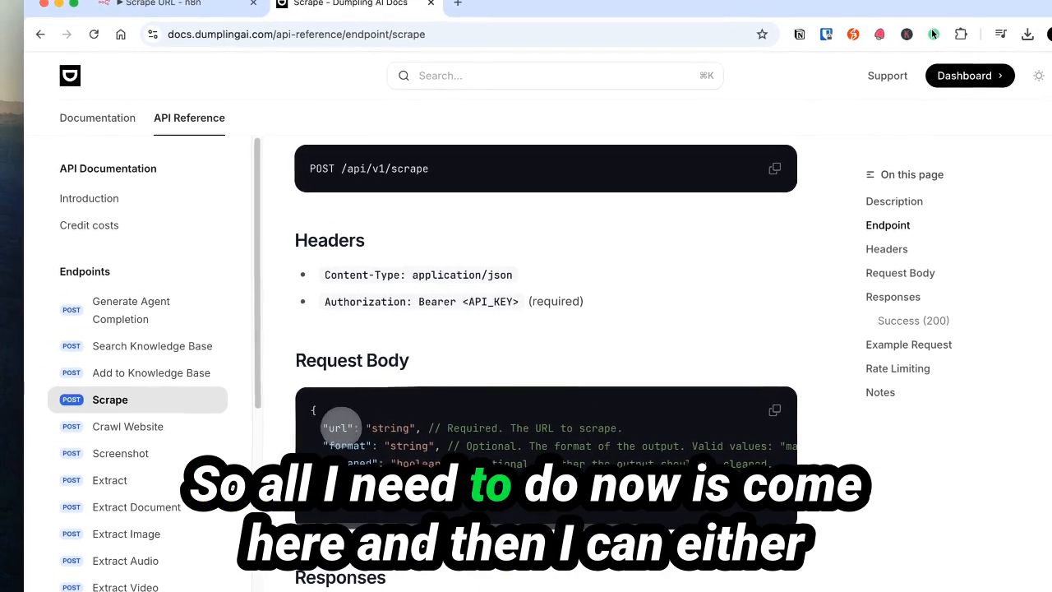
- Back in the n8n trigger, try defining the input data by JSON example, using the request body copied from the Scrape documentation
left_click(124, 12)
left_click(119, 252)
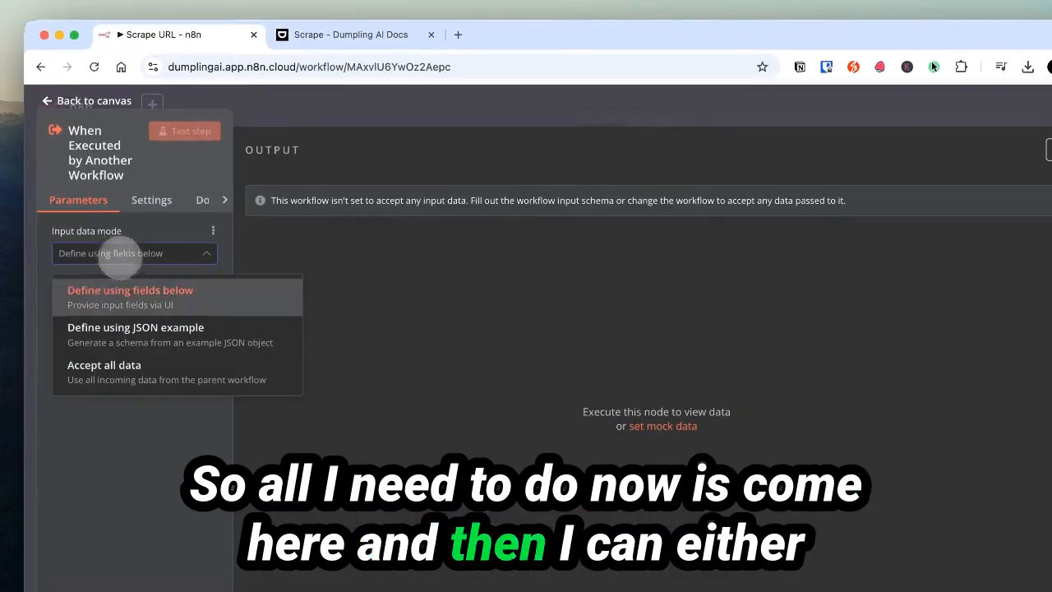
left_click(207, 327)
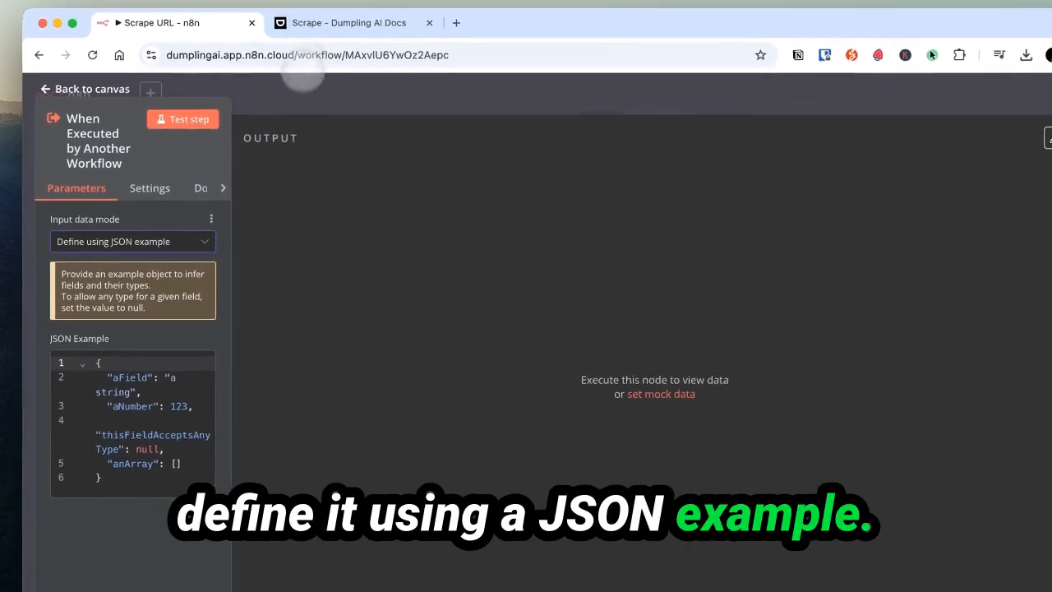
left_click(335, 23)
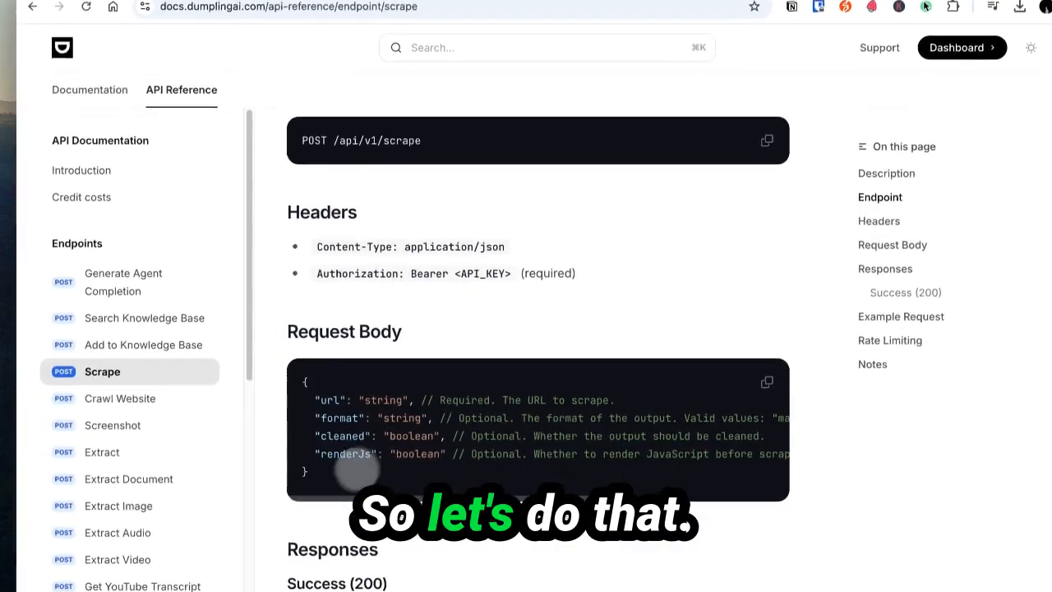
left_click_drag(353, 475, 271, 367)
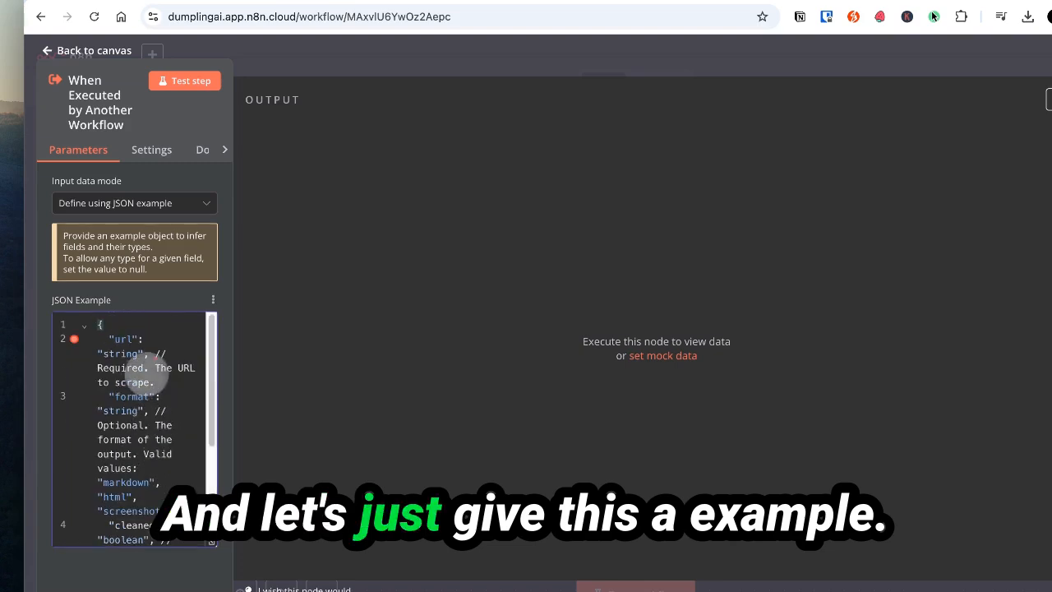
- Remove the comment after the url value in the trigger's JSON example
left_click(153, 354)
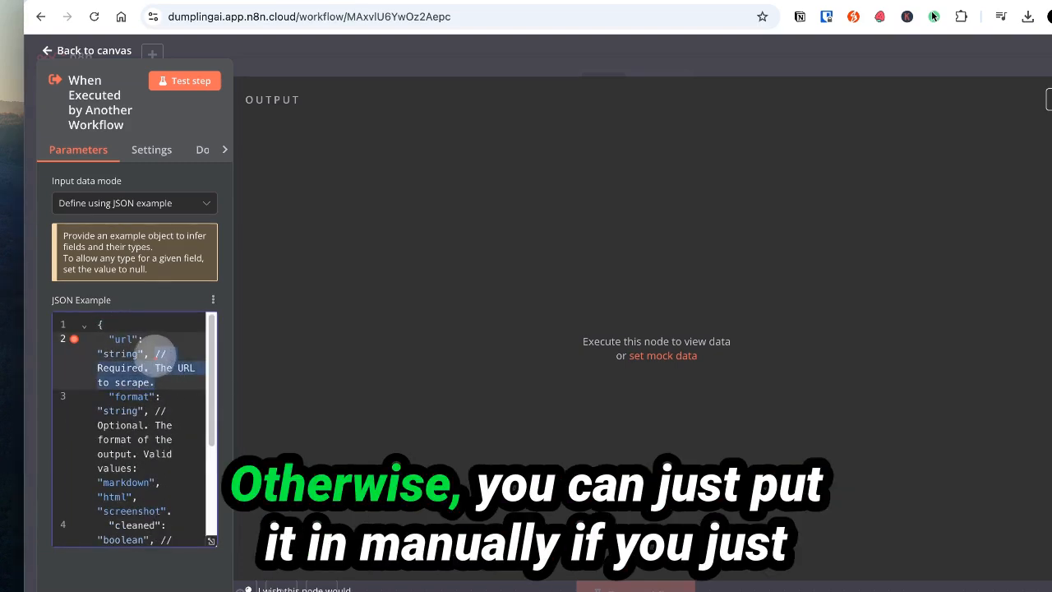
key("BackSpace")
left_click(168, 203)
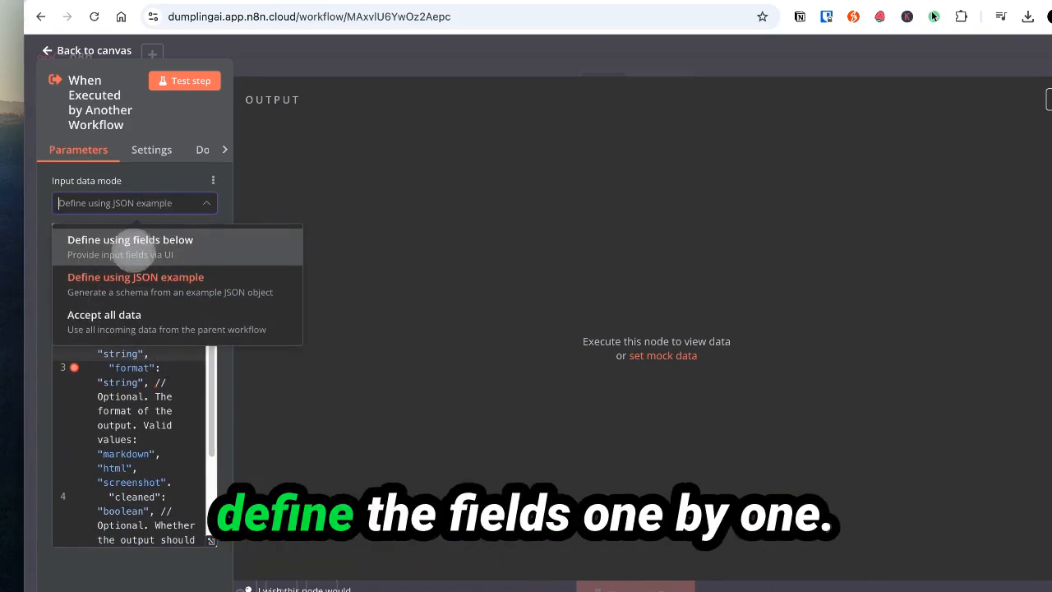
left_click(155, 382)
left_click(132, 349)
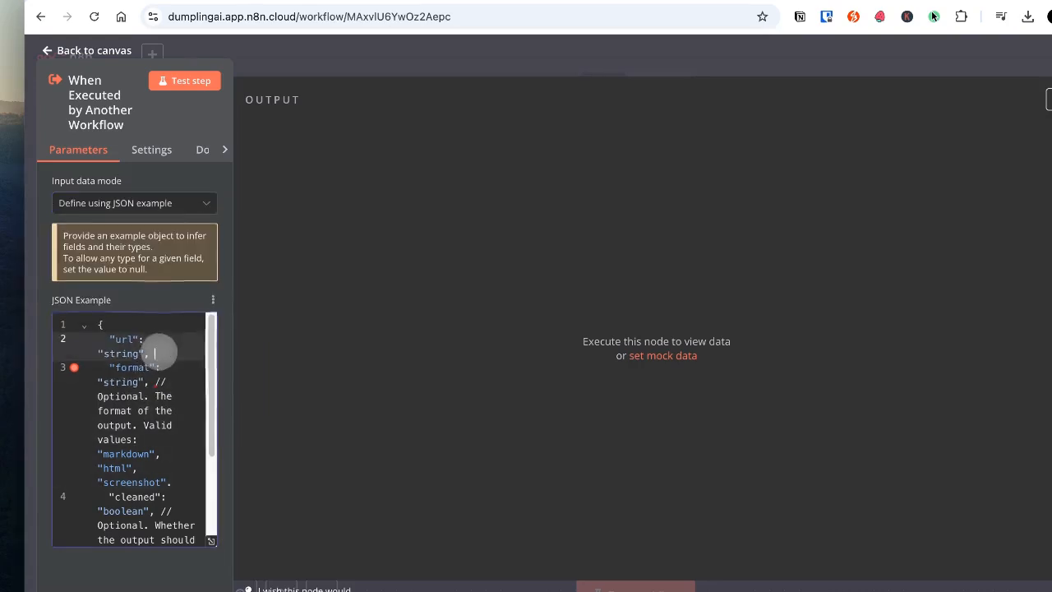
- Set the trigger's input data mode to "Define using fields below" and add a String field named url
left_click(141, 206)
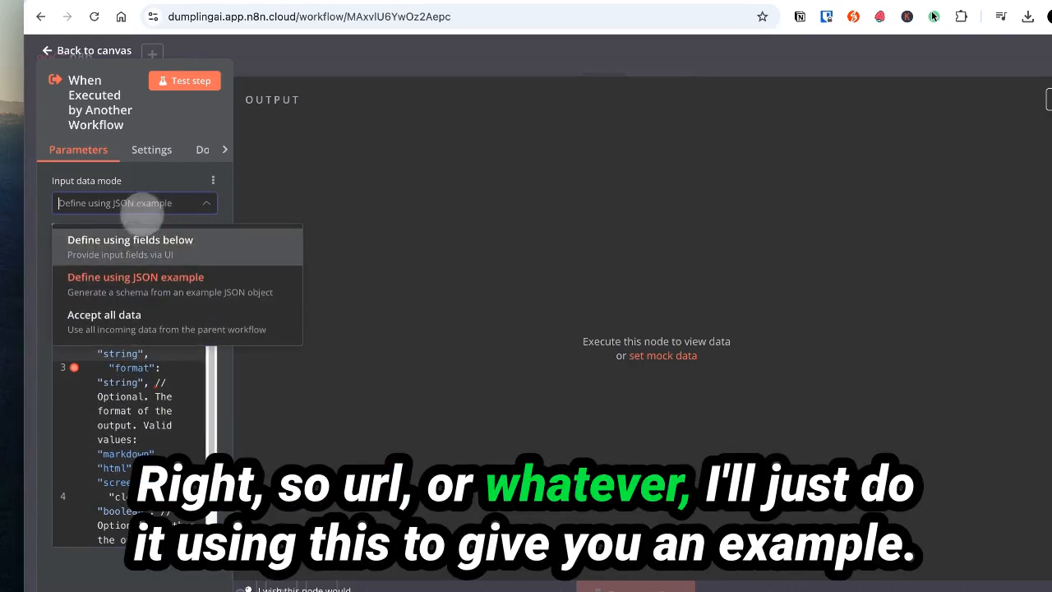
left_click(112, 238)
left_click(139, 279)
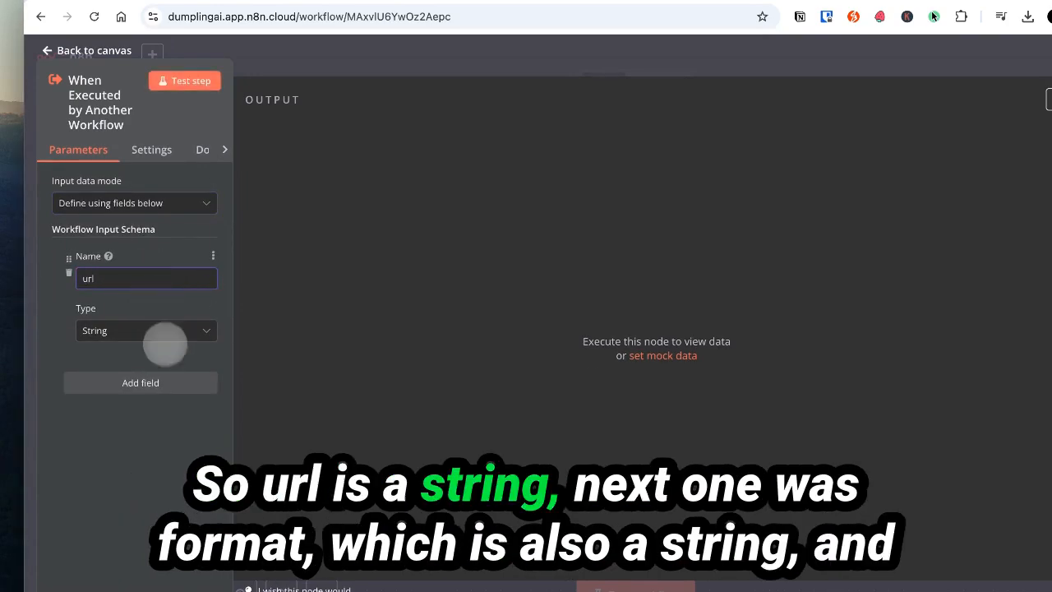
- Add a second String field named format to the workflow input schema
left_click(144, 383)
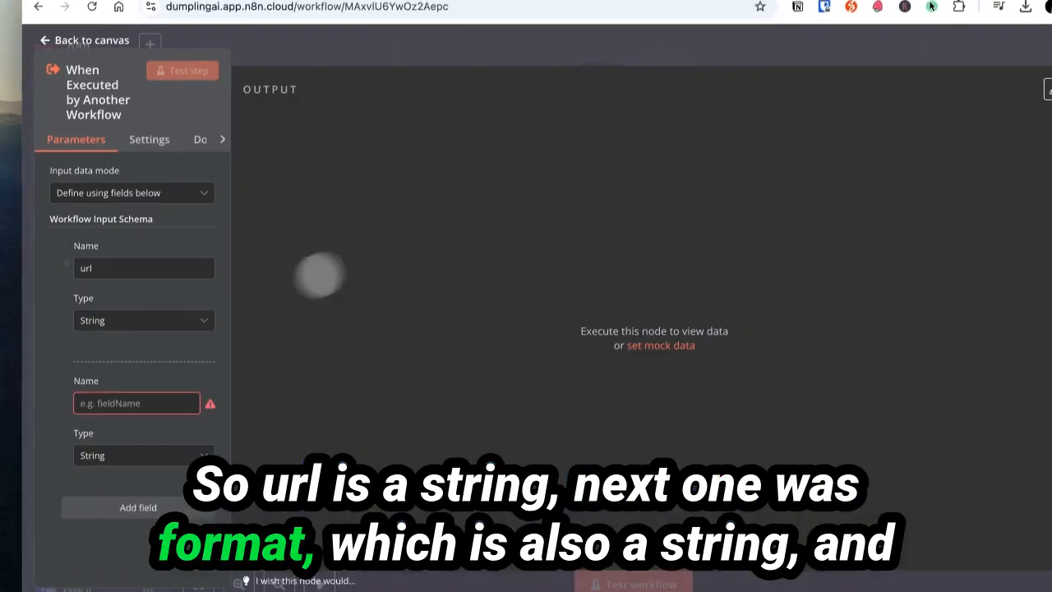
left_click(86, 392)
type("format")
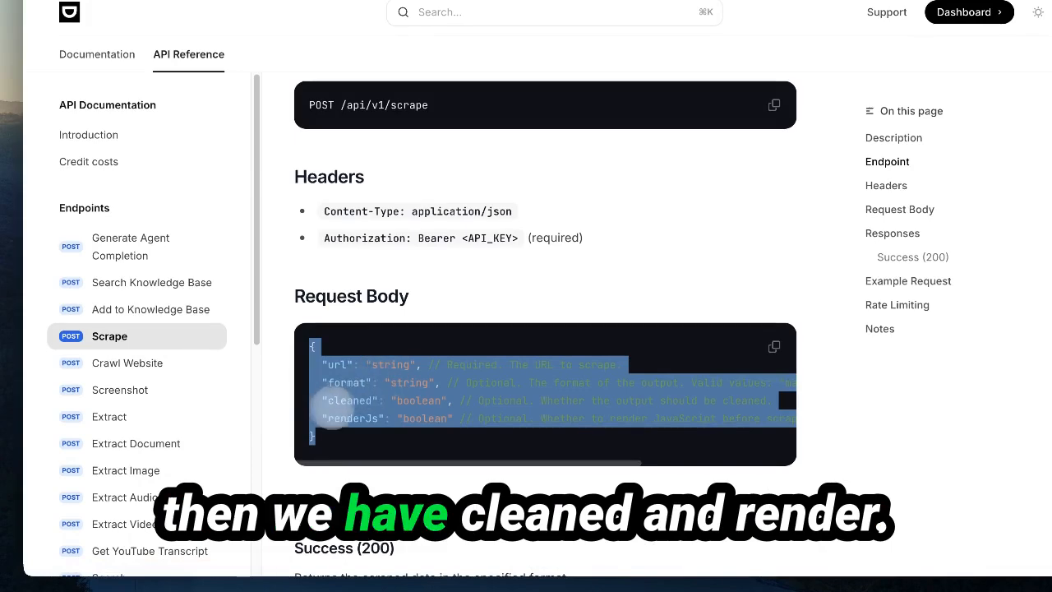
- Add a Boolean field named cleaned to the workflow input schema
double_click(348, 401)
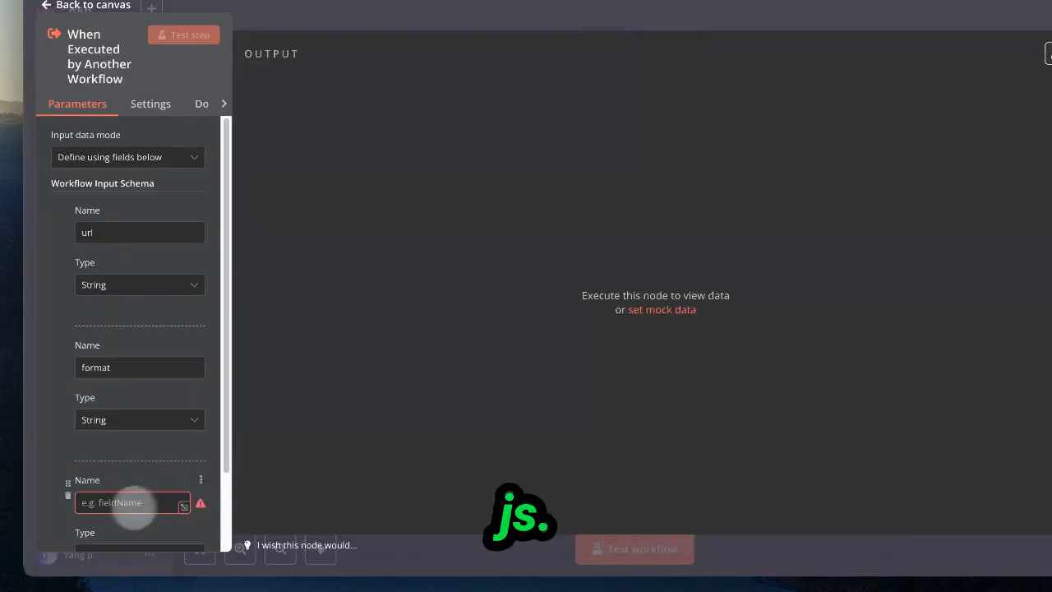
scroll(134, 511, "down", 2)
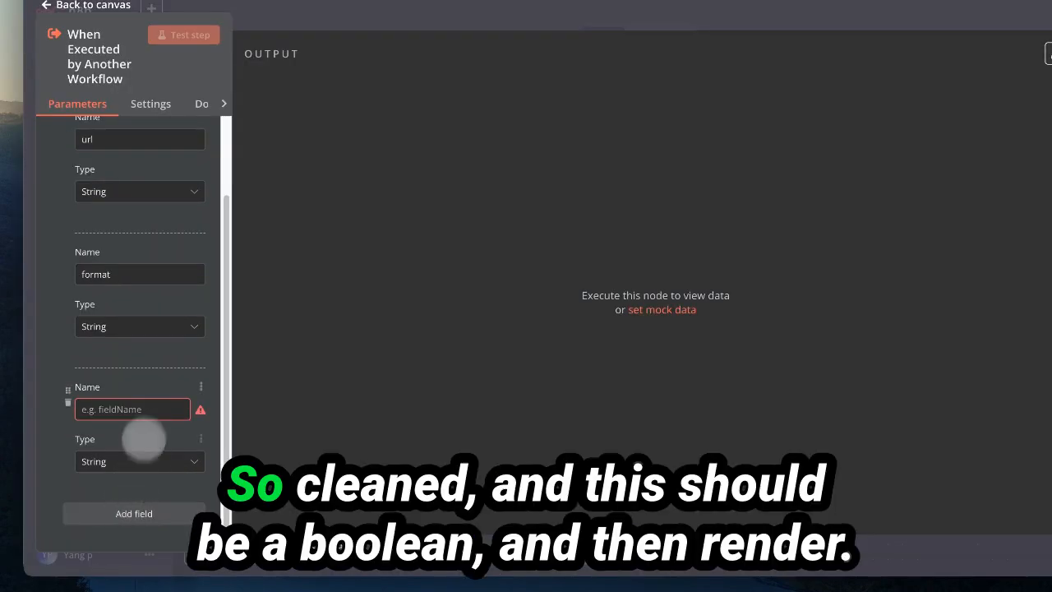
type("cleaned")
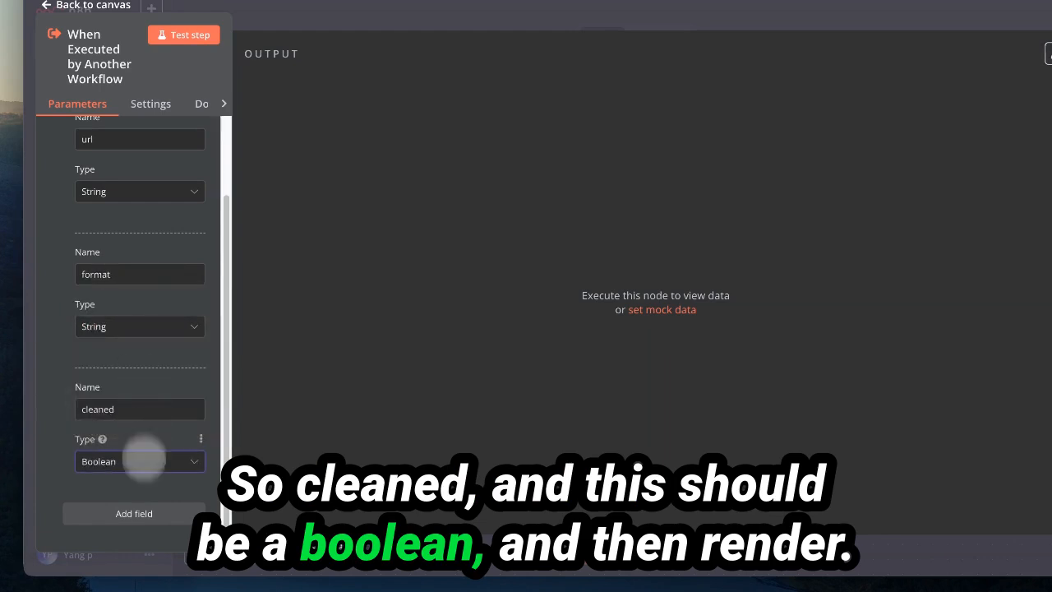
- Add a Boolean field named renderJs to the workflow input schema and test the trigger step
left_click(135, 513)
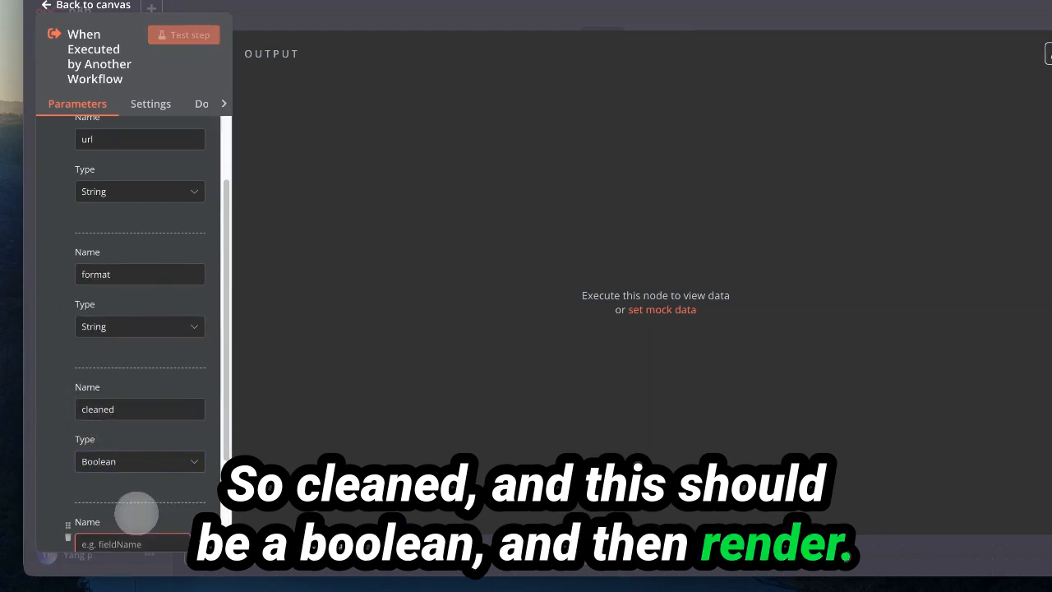
type("renderJs")
left_click(135, 460)
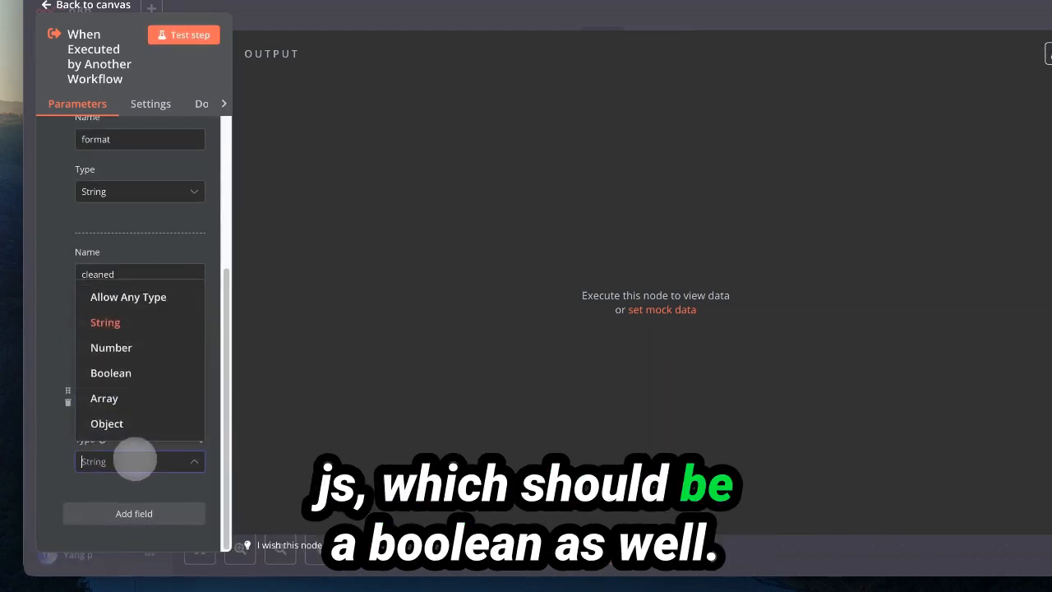
left_click(127, 375)
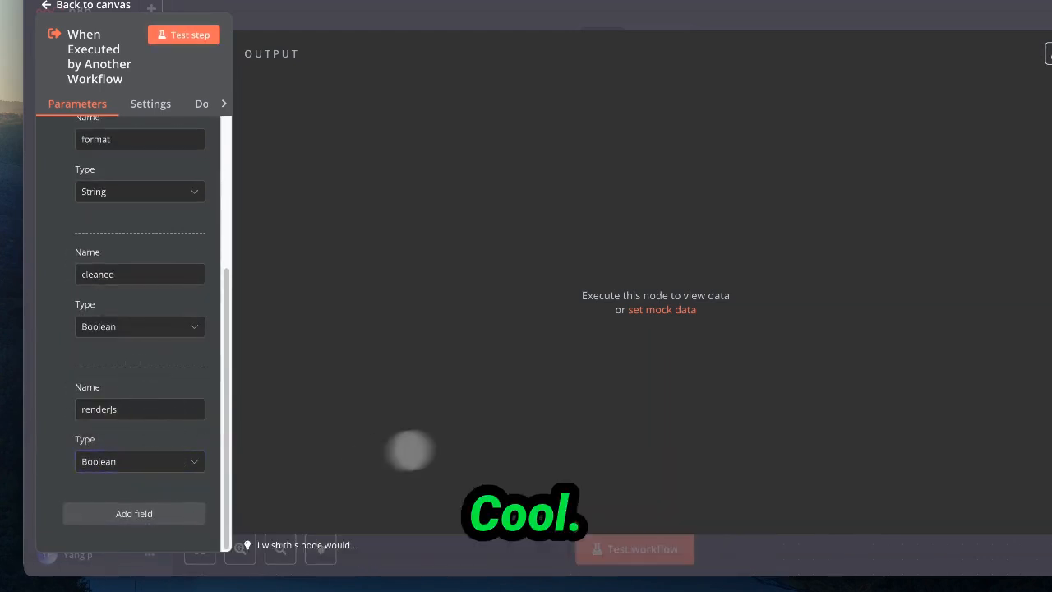
left_click(184, 35)
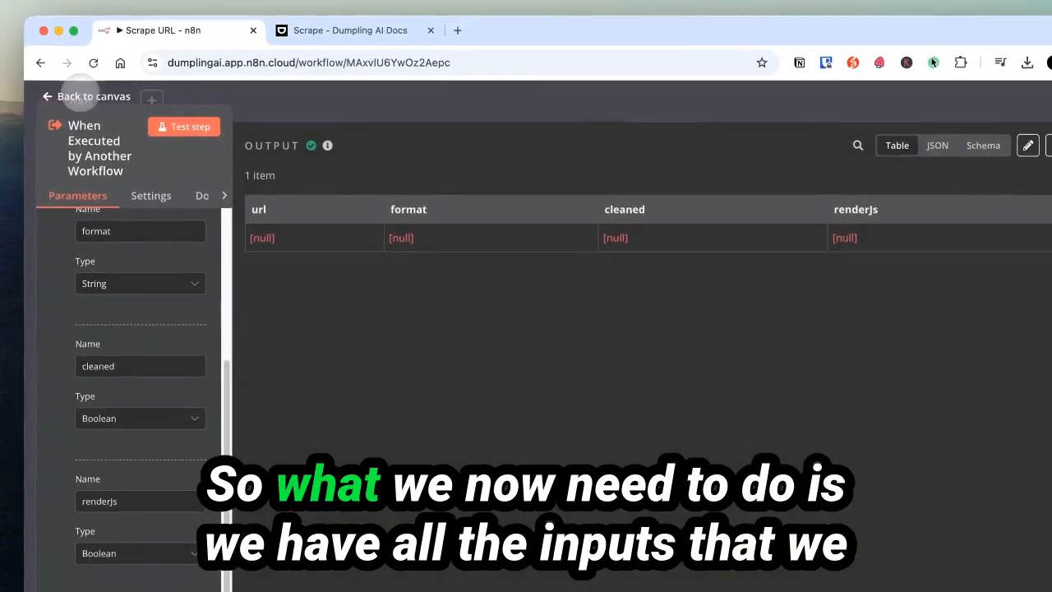
left_click(82, 72)
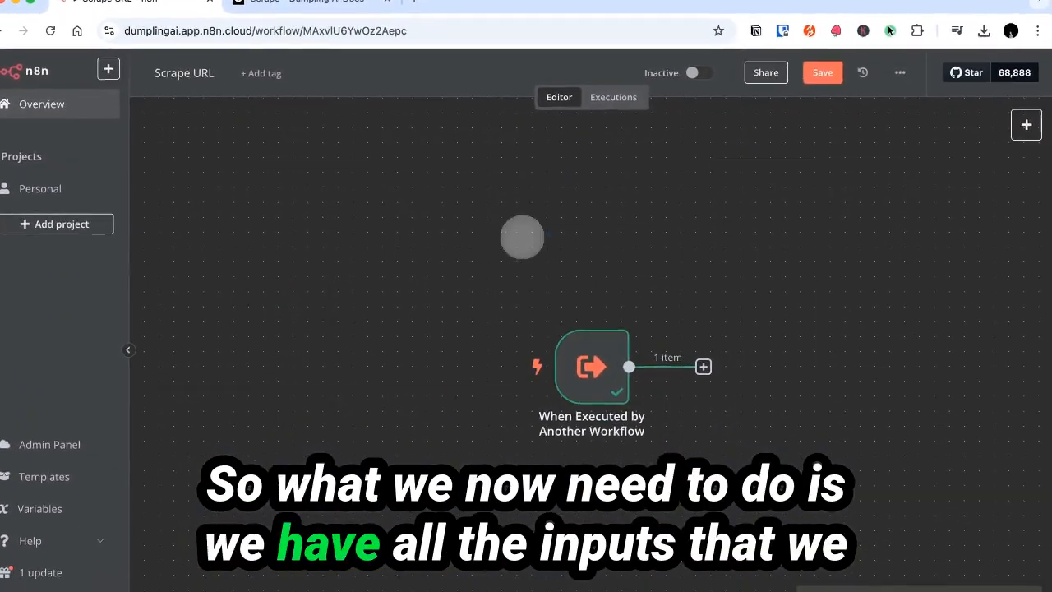
- Check the Scrape request body in the Dumpling AI docs and add an HTTP Request node after the n8n trigger
left_click(335, 4)
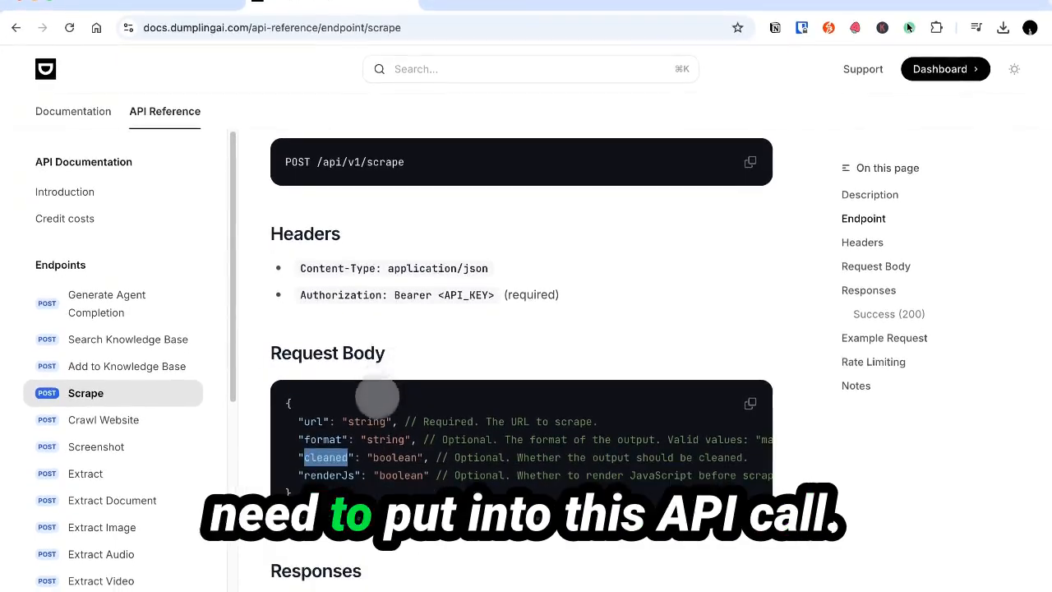
scroll(380, 403, "up", 3)
left_click(140, 3)
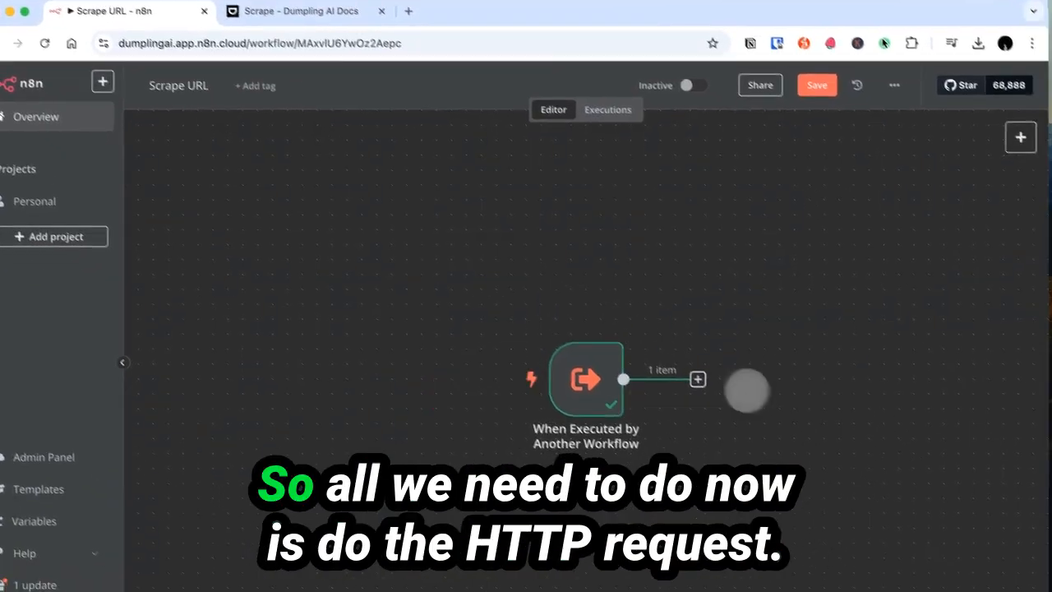
left_click(730, 404)
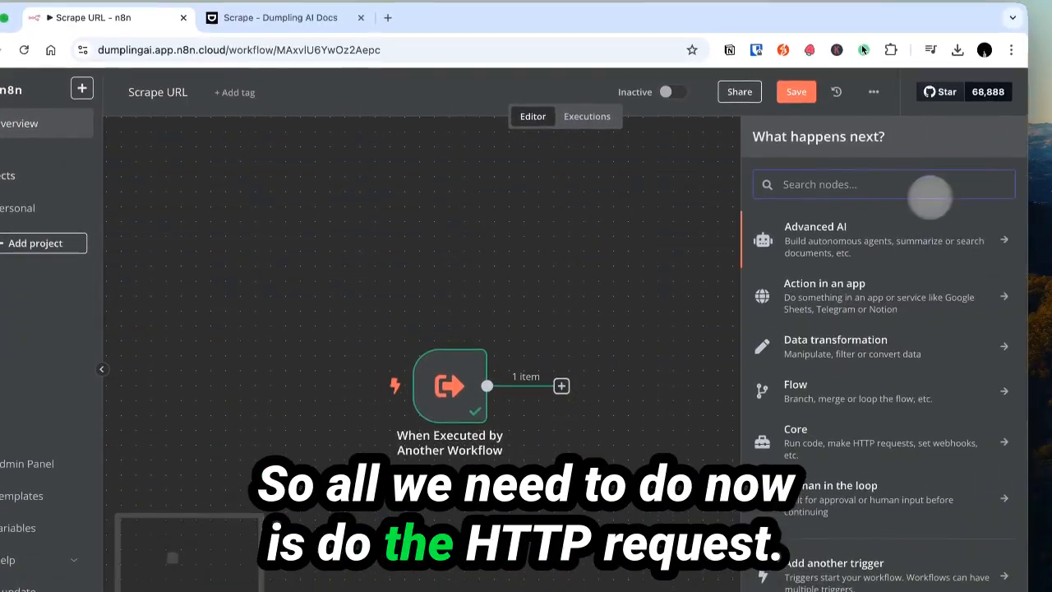
type("http")
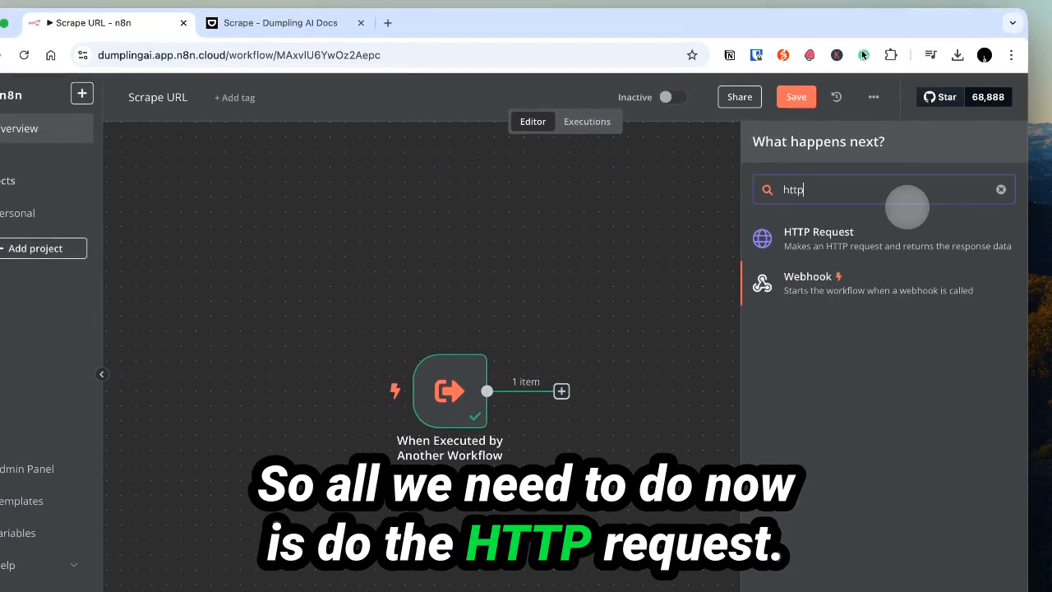
left_click(907, 235)
left_click(485, 232)
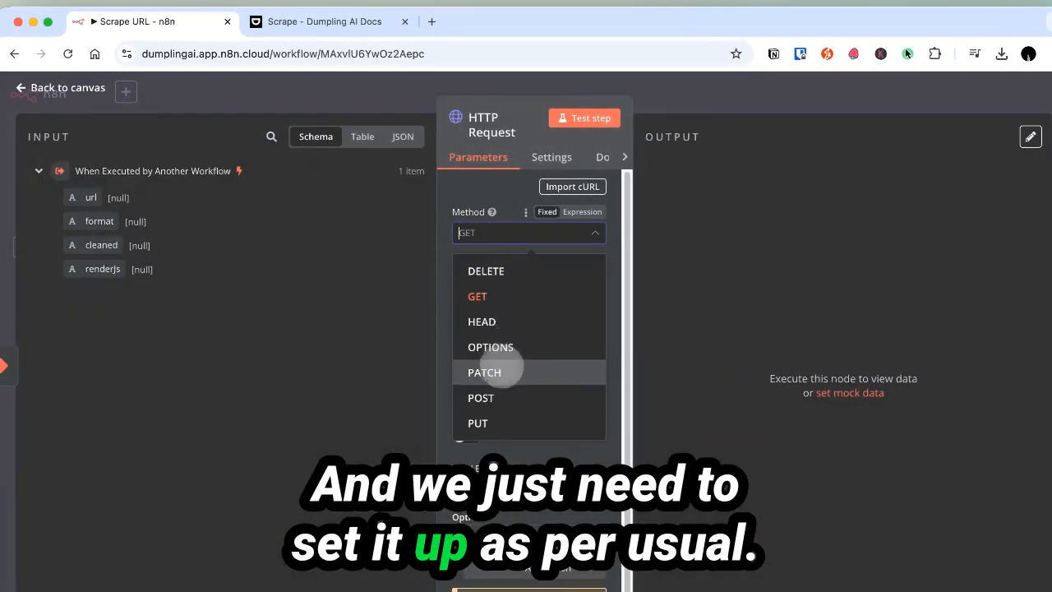
left_click(505, 284)
left_click(372, 25)
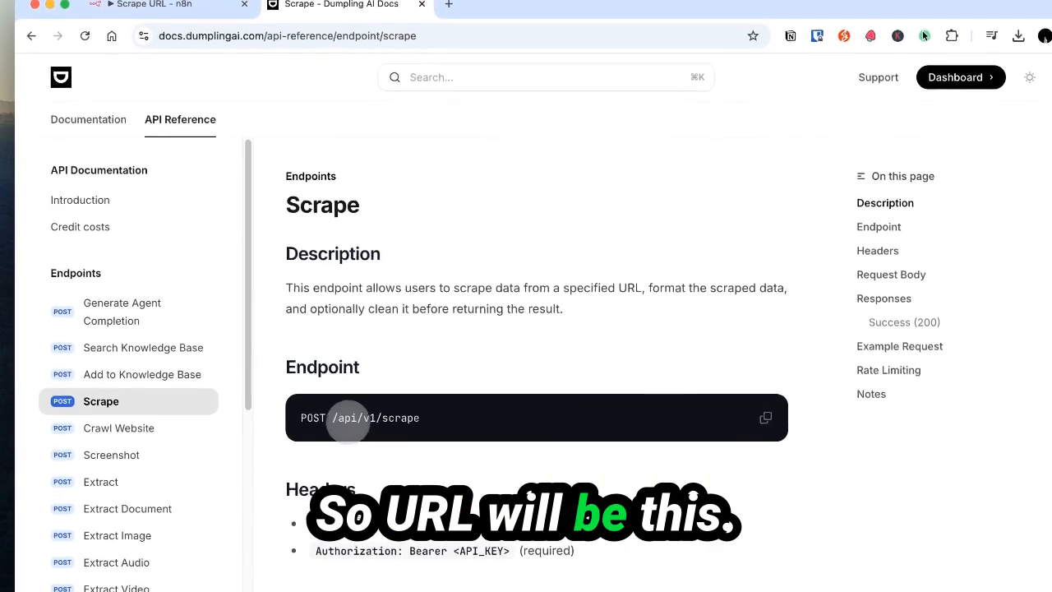
left_click(79, 200)
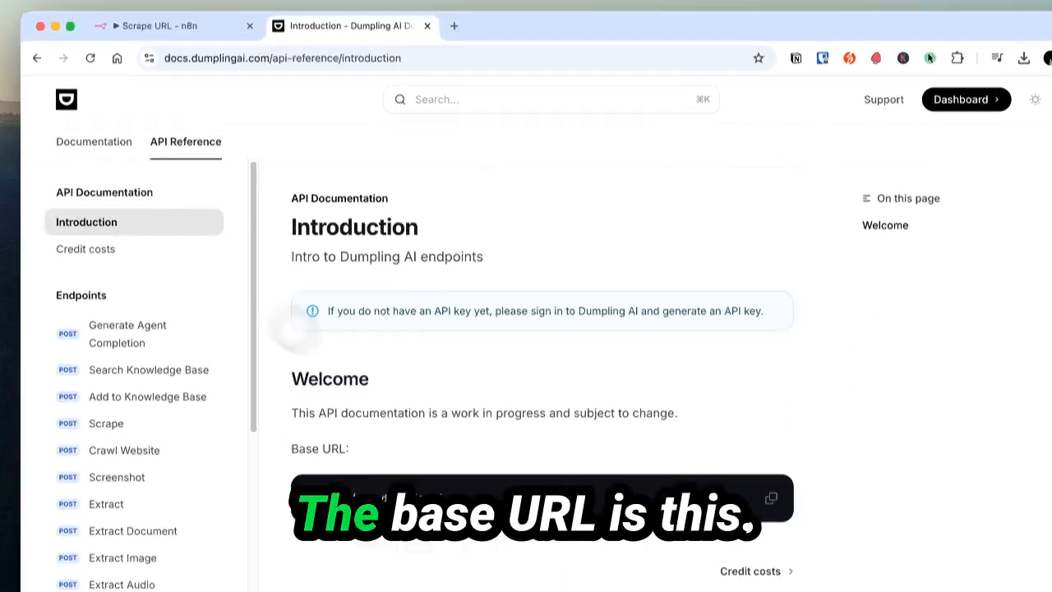
triple_click(339, 476)
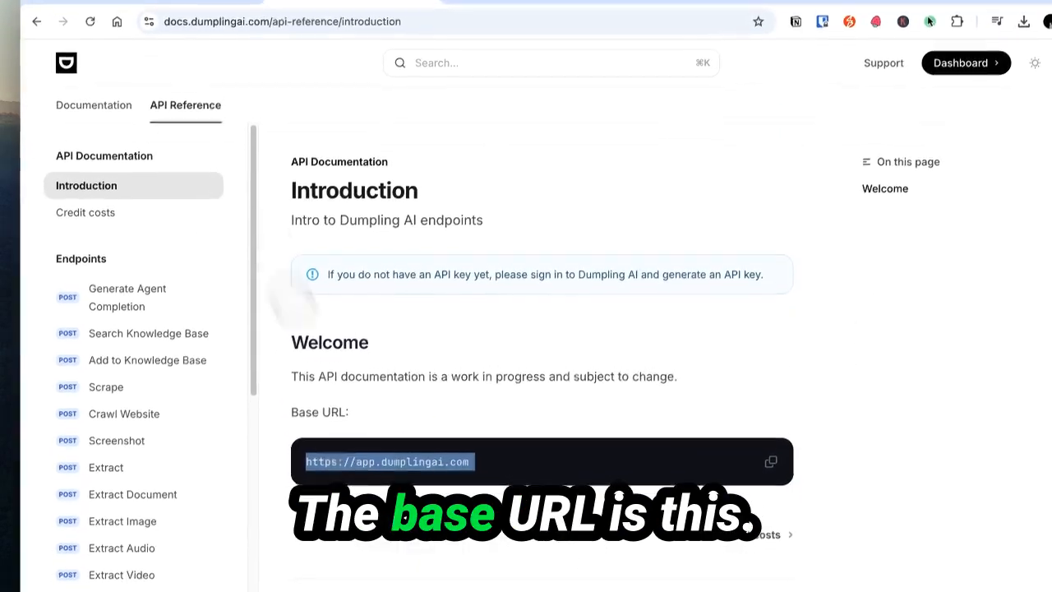
left_click(174, 31)
left_click(497, 288)
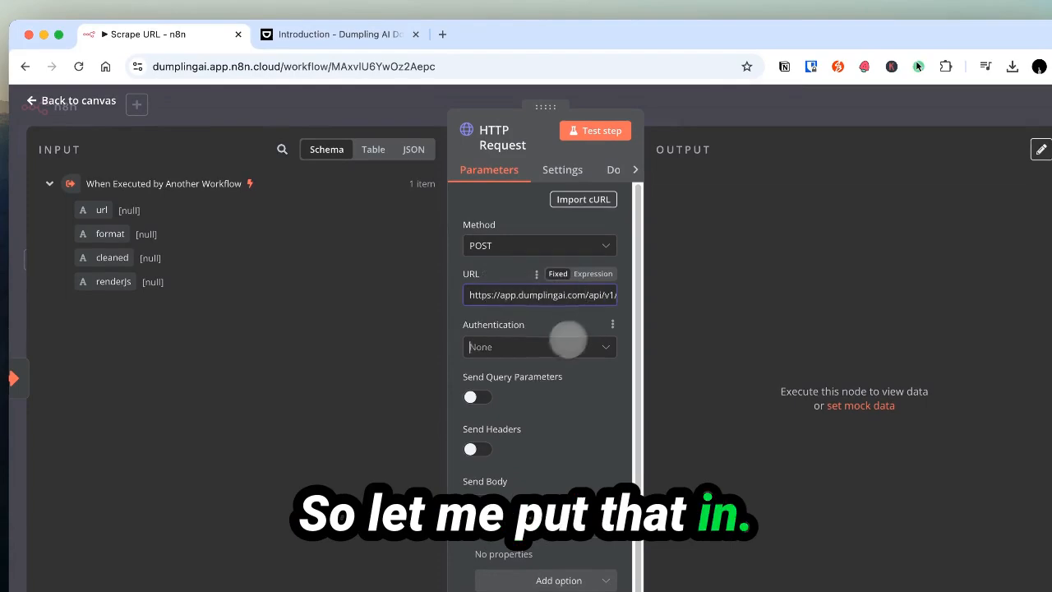
- Set authentication to Generic Credential Type with Header Auth and the Dumpling AI Auth credential, and enable Send Body
left_click(568, 339)
left_click(543, 436)
left_click(549, 391)
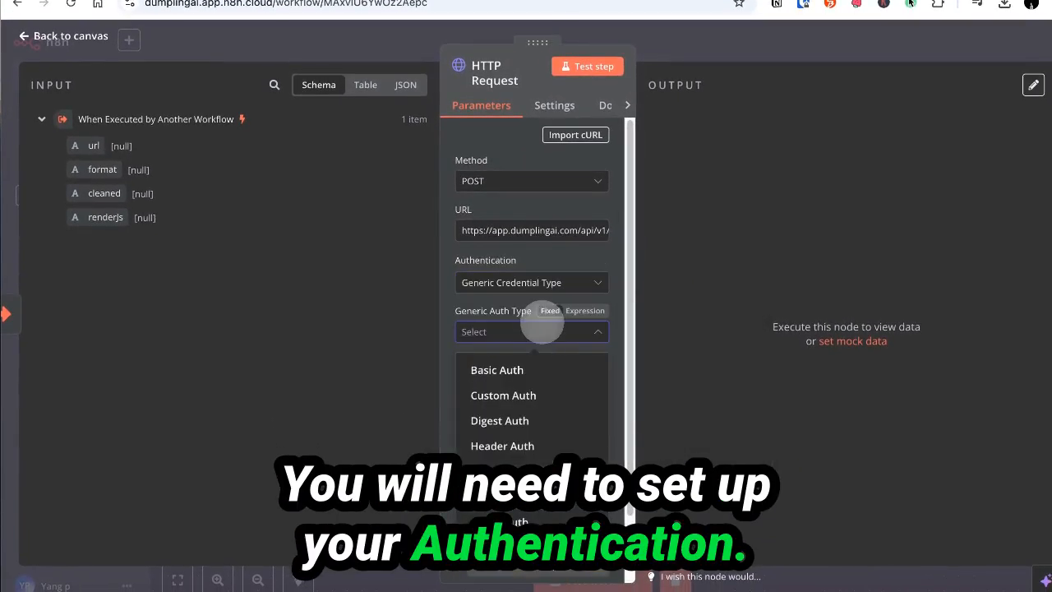
left_click(526, 446)
scroll(600, 420, "down", 3)
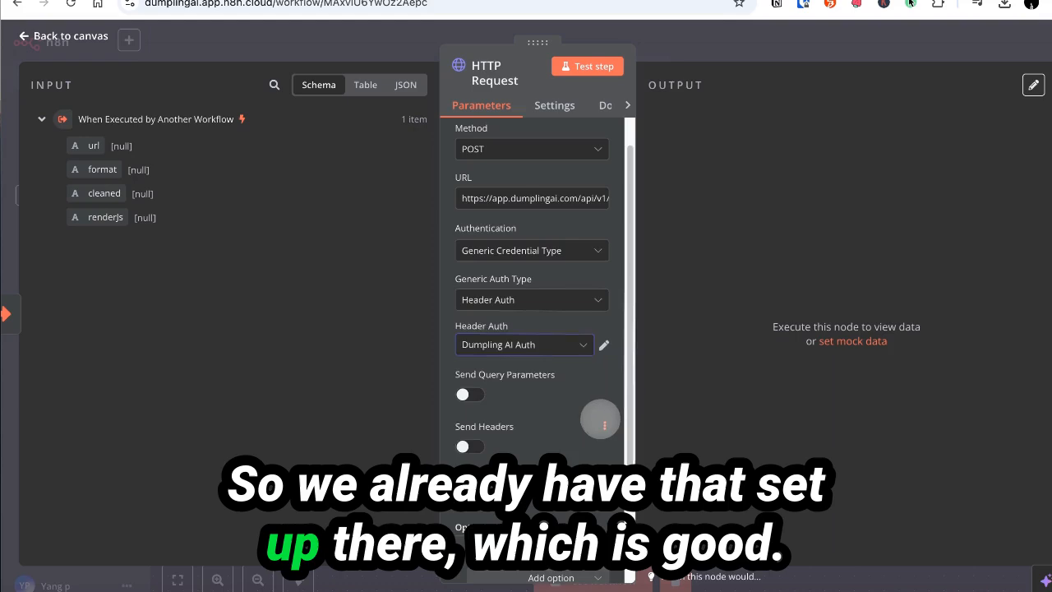
left_click(462, 410)
scroll(493, 420, "down", 6)
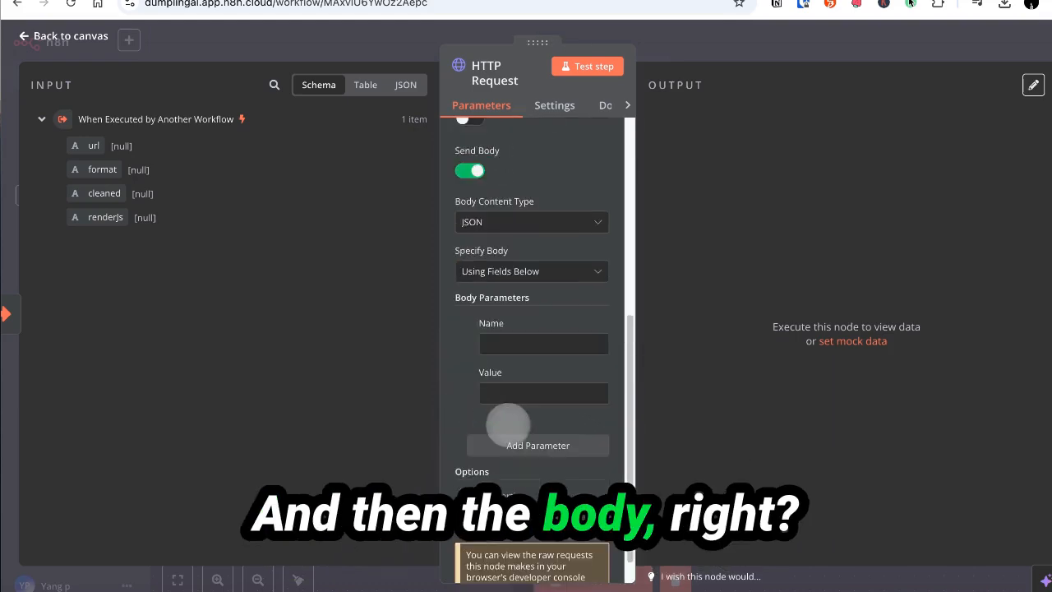
- Fill in the first body parameter with the name url and the expression {{ $json.url }} from the trigger input
left_click(520, 340)
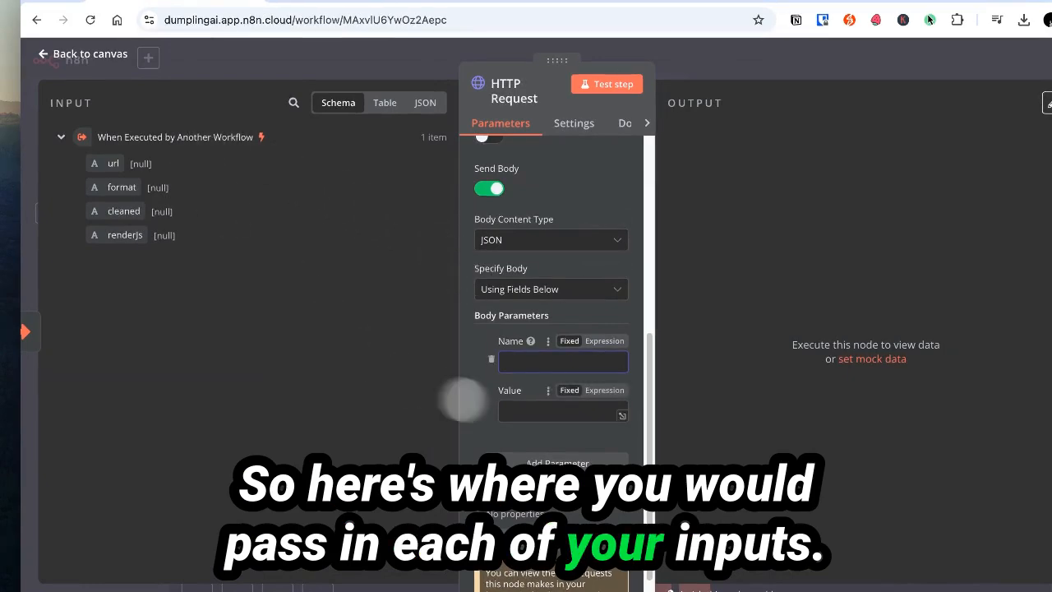
left_click(548, 407)
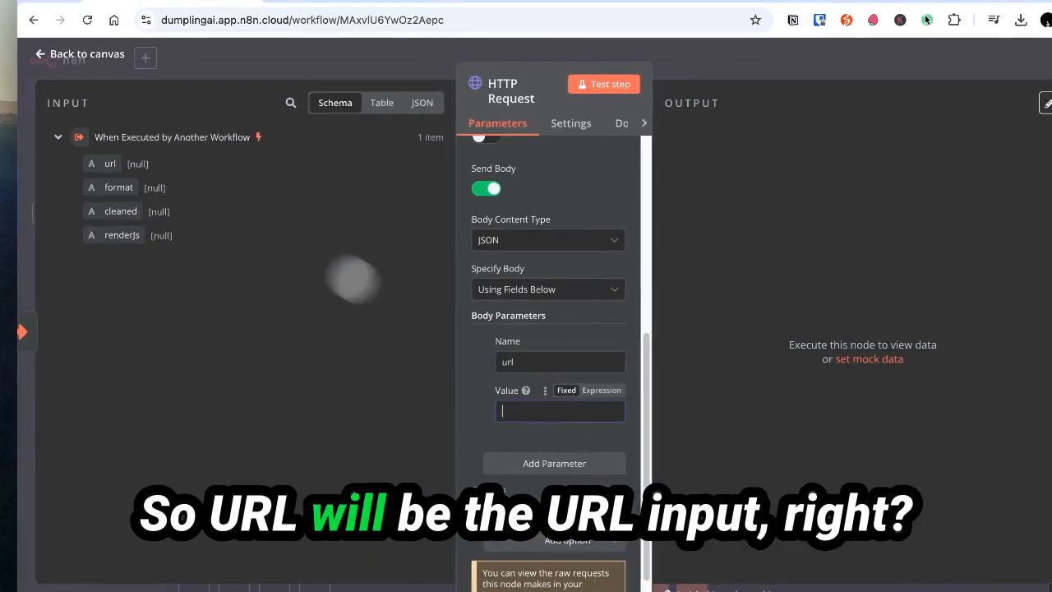
left_click(114, 165)
left_click_drag(113, 162, 562, 409)
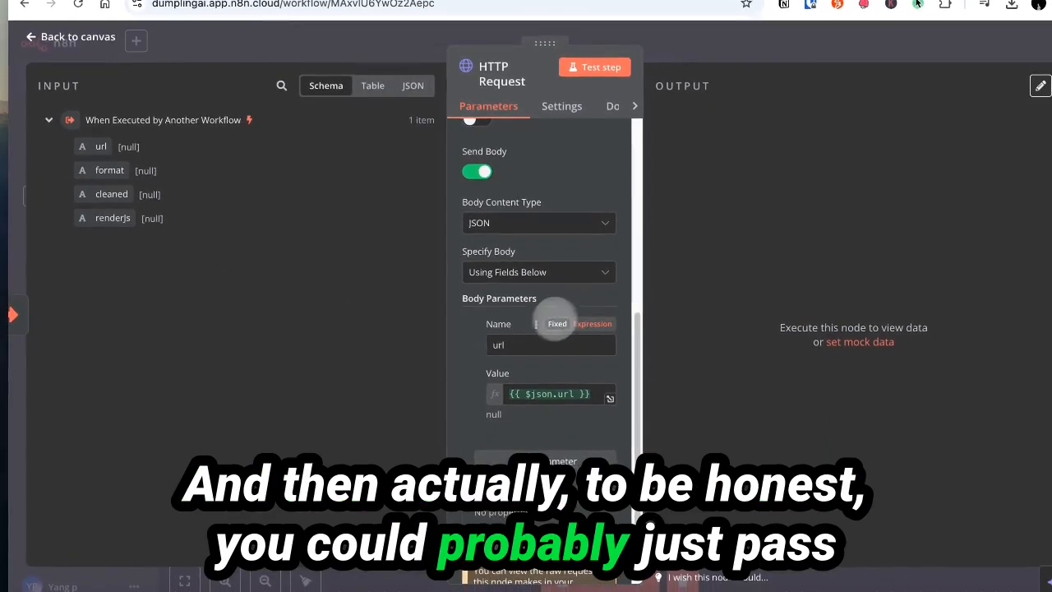
- Try specifying the request body using JSON, with the trigger's url, format, cleaned and renderJs output as the body
left_click(583, 321)
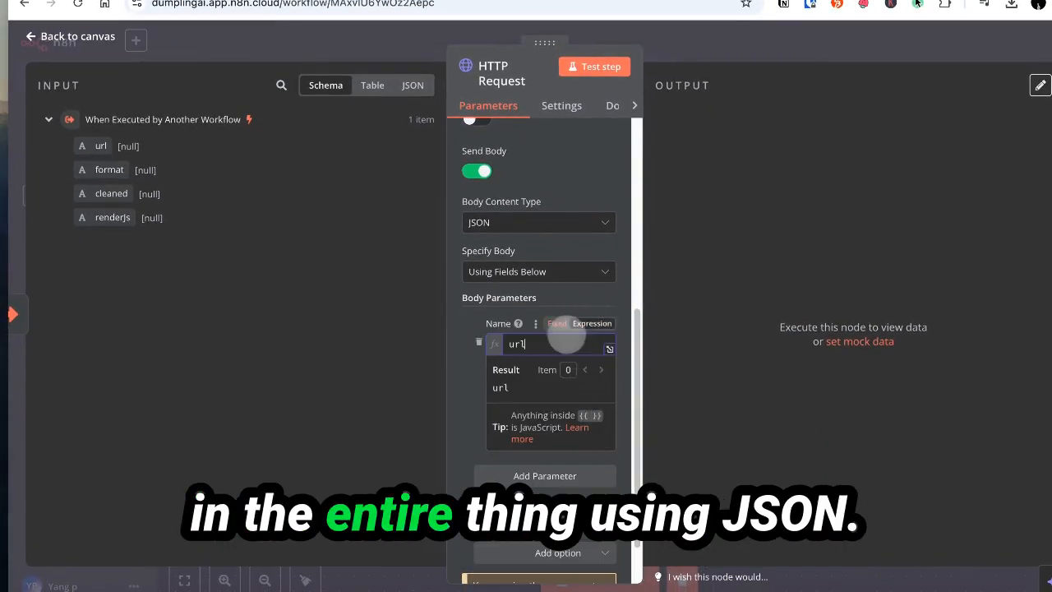
left_click(516, 333)
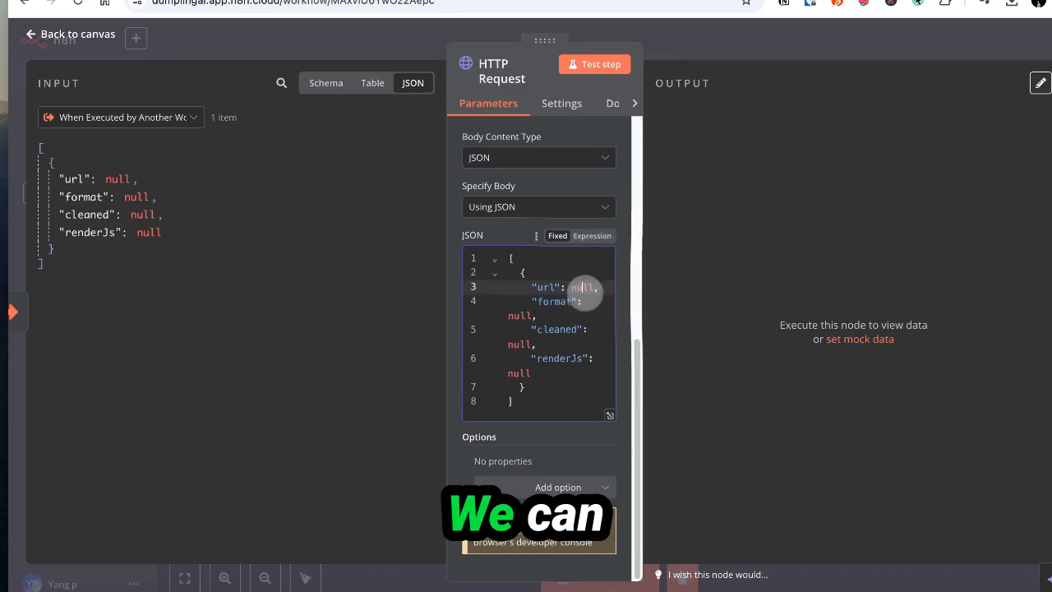
double_click(586, 310)
left_click(549, 310)
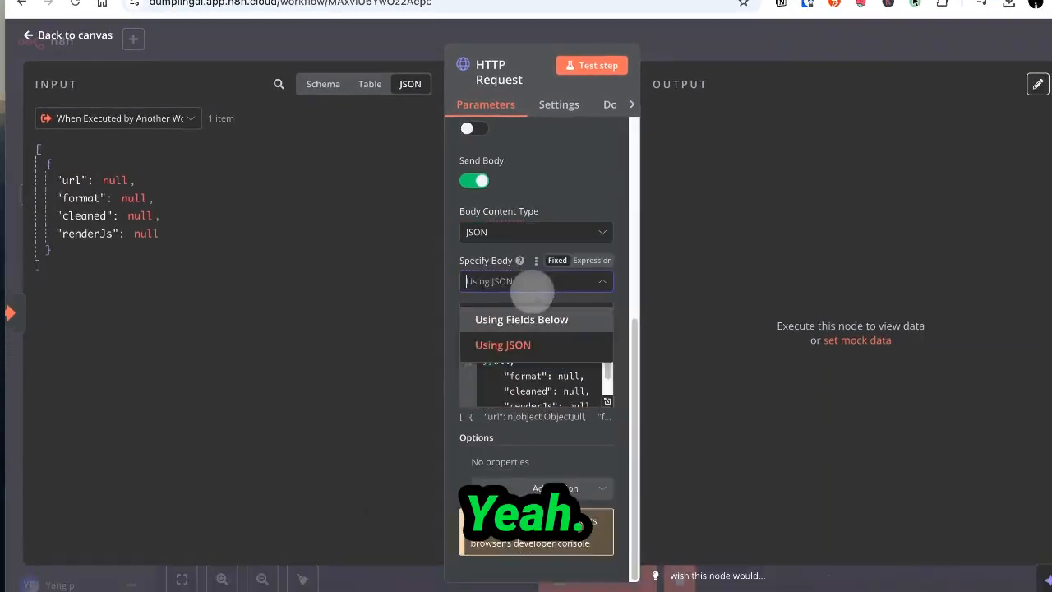
- Specify the body using fields below and map a url parameter to the trigger's url input as {{ $json.url }}
left_click(535, 353)
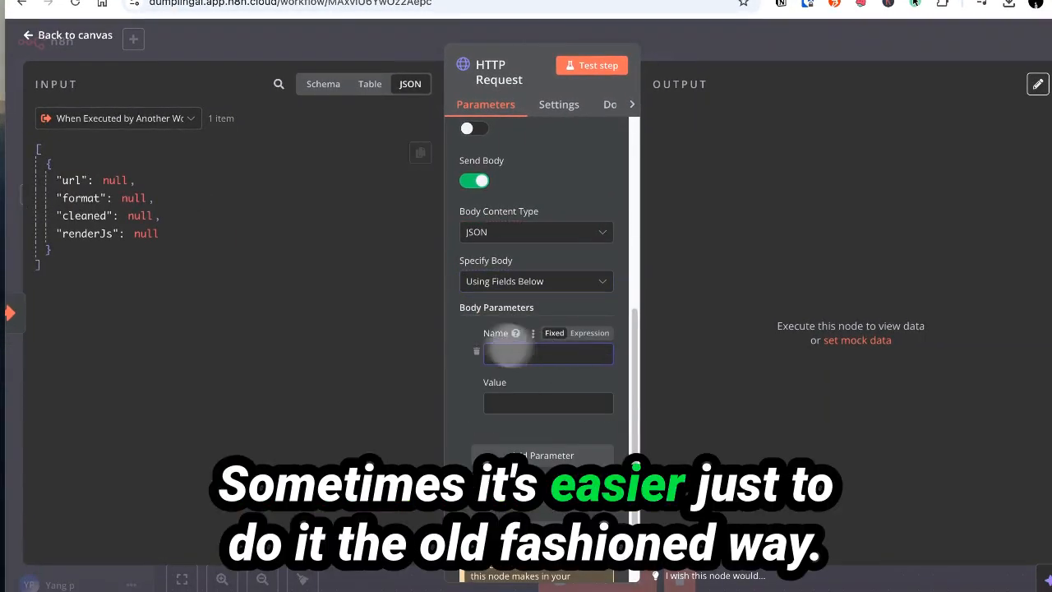
type("url")
left_click(490, 401)
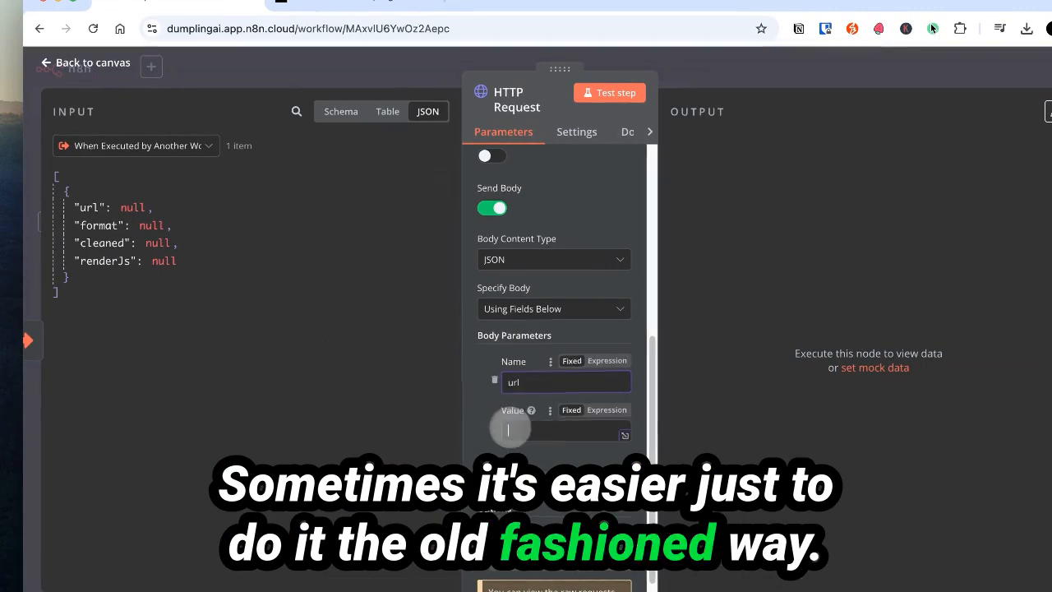
left_click(342, 111)
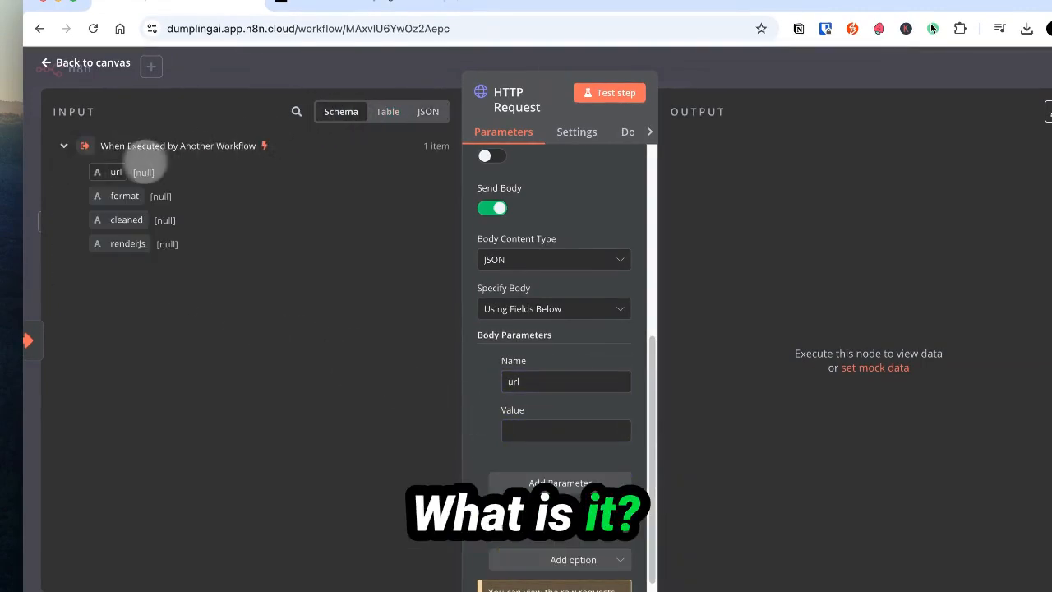
left_click_drag(468, 369, 526, 441)
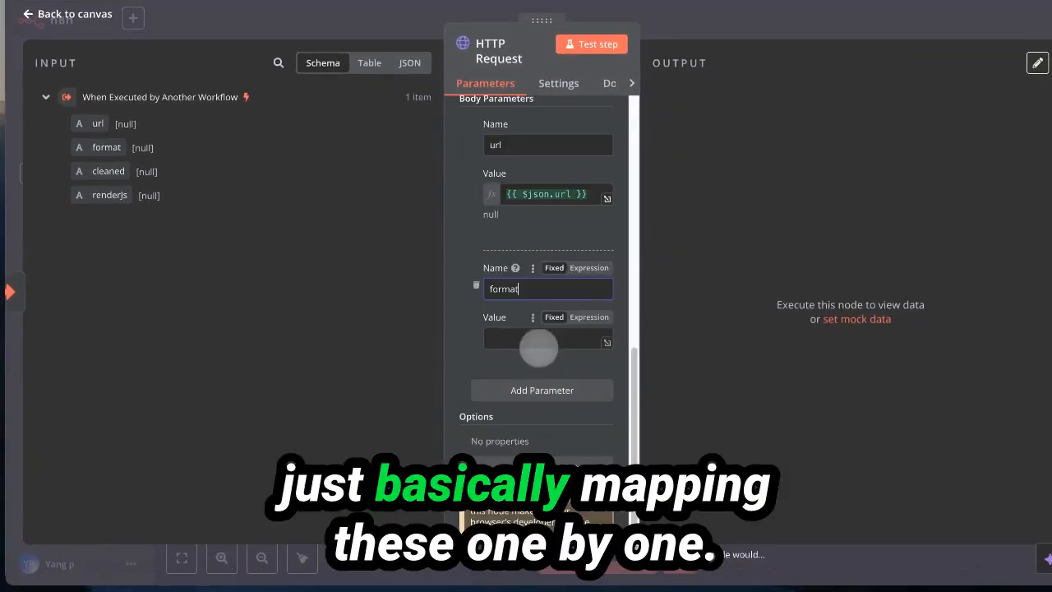
- Map the format and cleaned body parameters to {{ $json.format }} and {{ $json.cleaned }} from the trigger inputs
left_click_drag(125, 196, 559, 382)
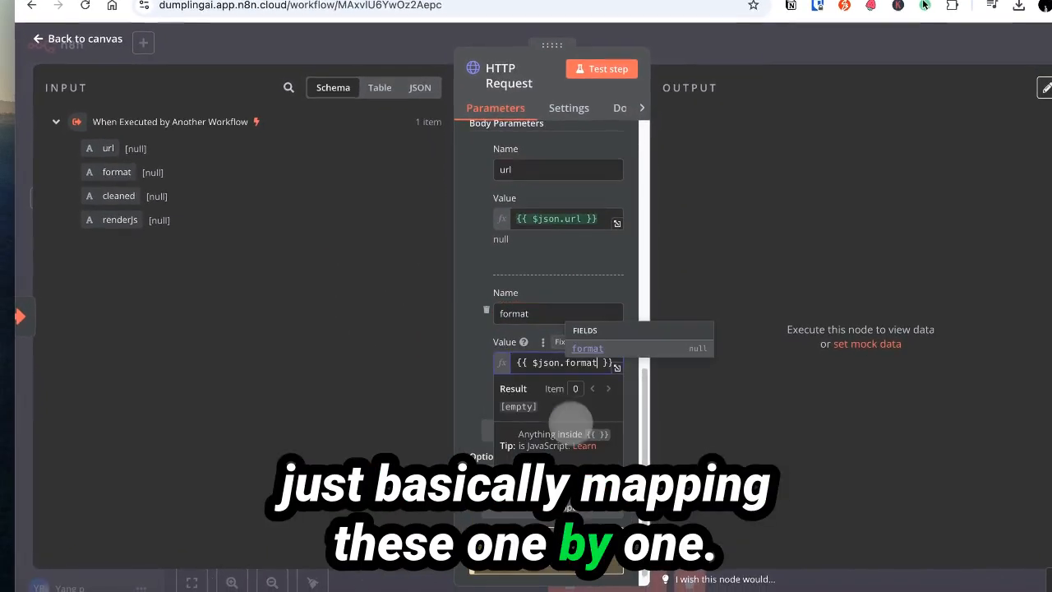
left_click(544, 477)
type("cle")
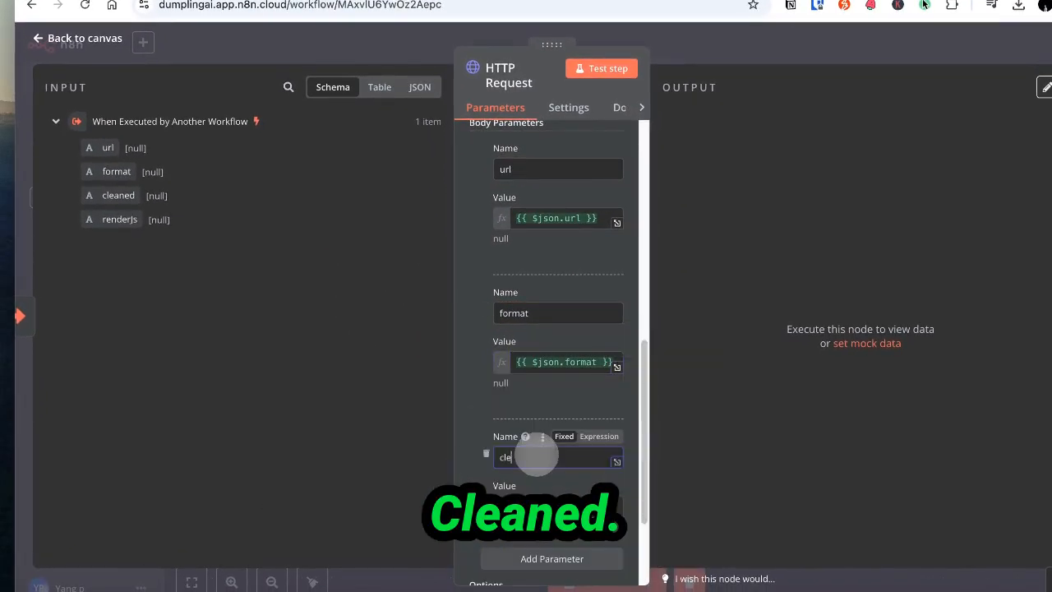
type("aned")
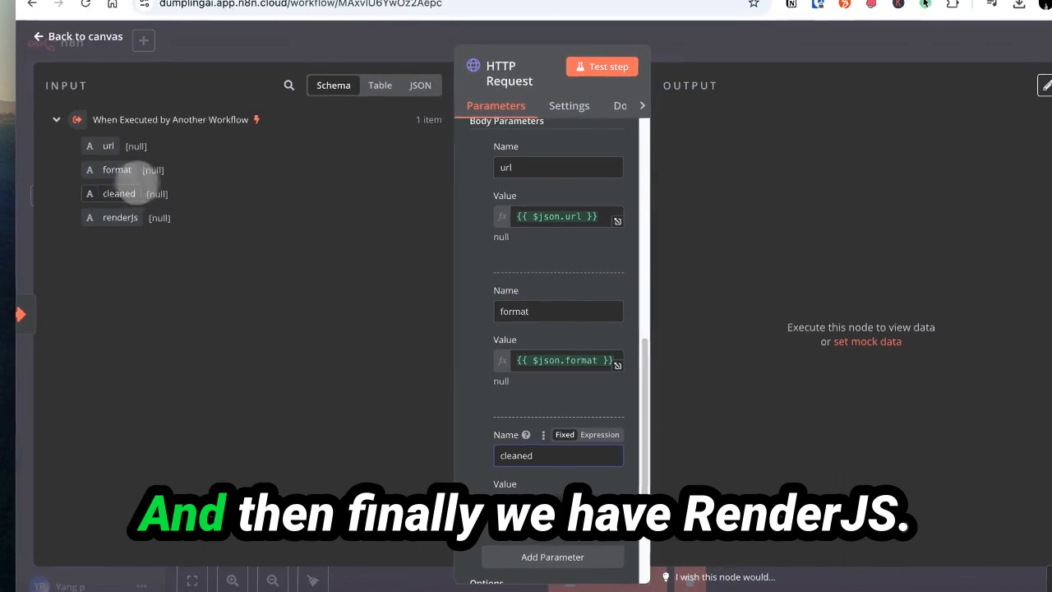
left_click_drag(121, 196, 543, 503)
scroll(517, 476, "down", 2)
- Add a renderJs body parameter mapped to the trigger input as {{ $json.renderJs }} and return to the canvas
left_click(486, 443)
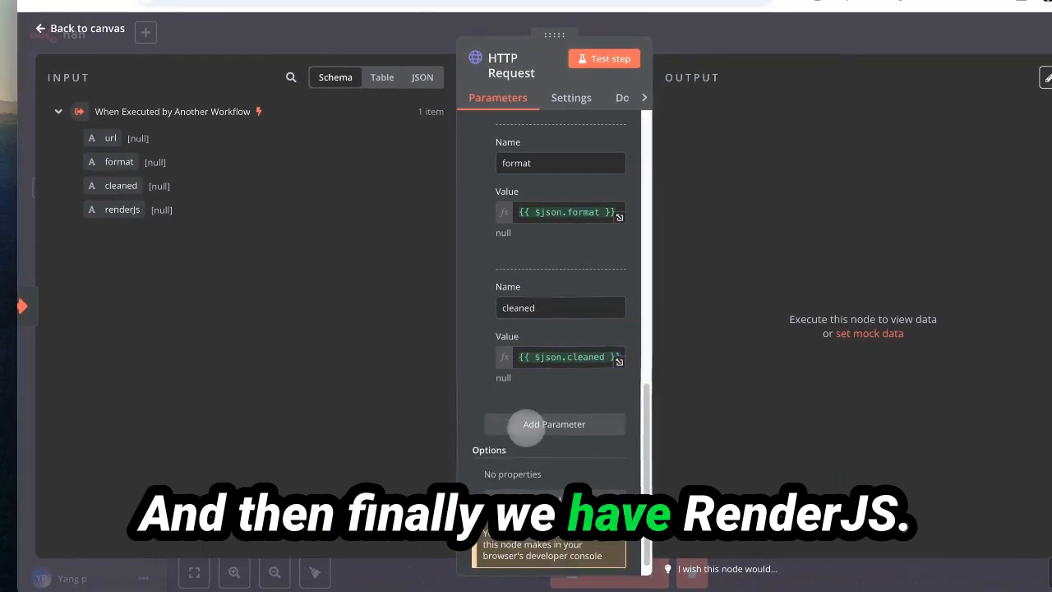
left_click(526, 429)
left_click_drag(123, 211, 538, 447)
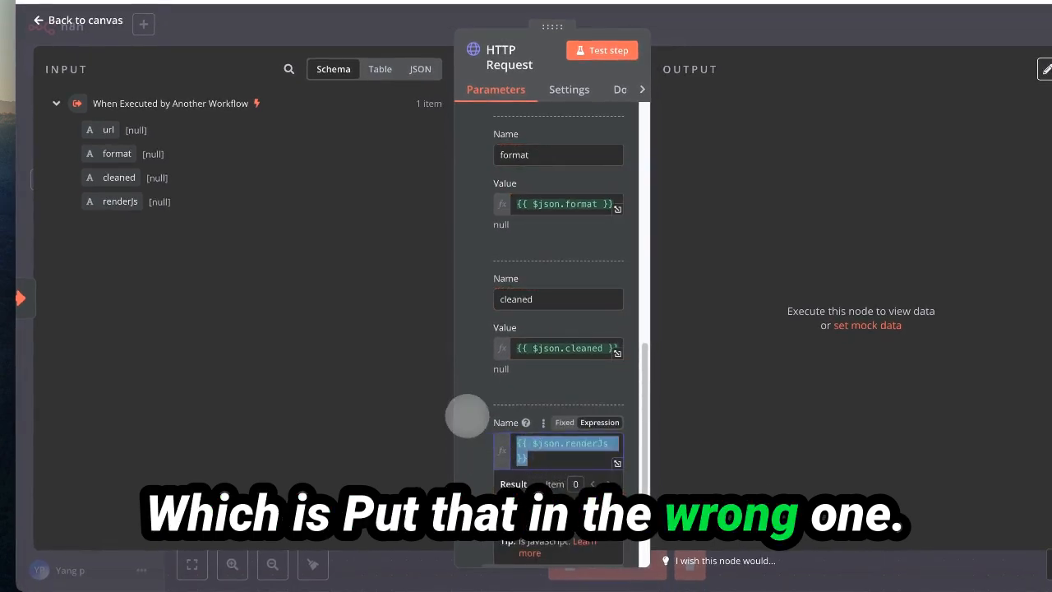
type("renderJs")
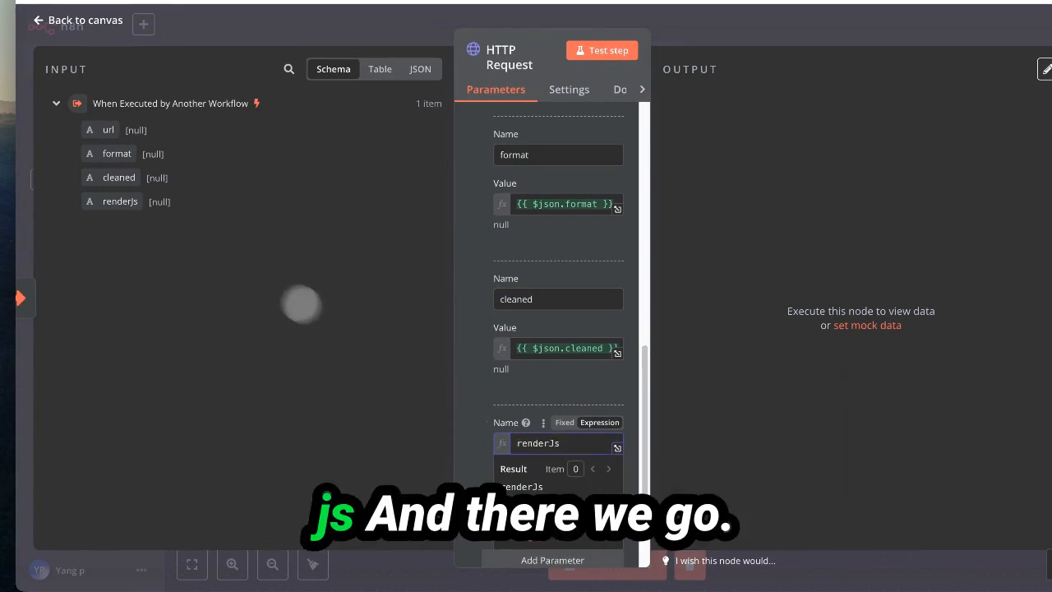
left_click_drag(132, 203, 600, 501)
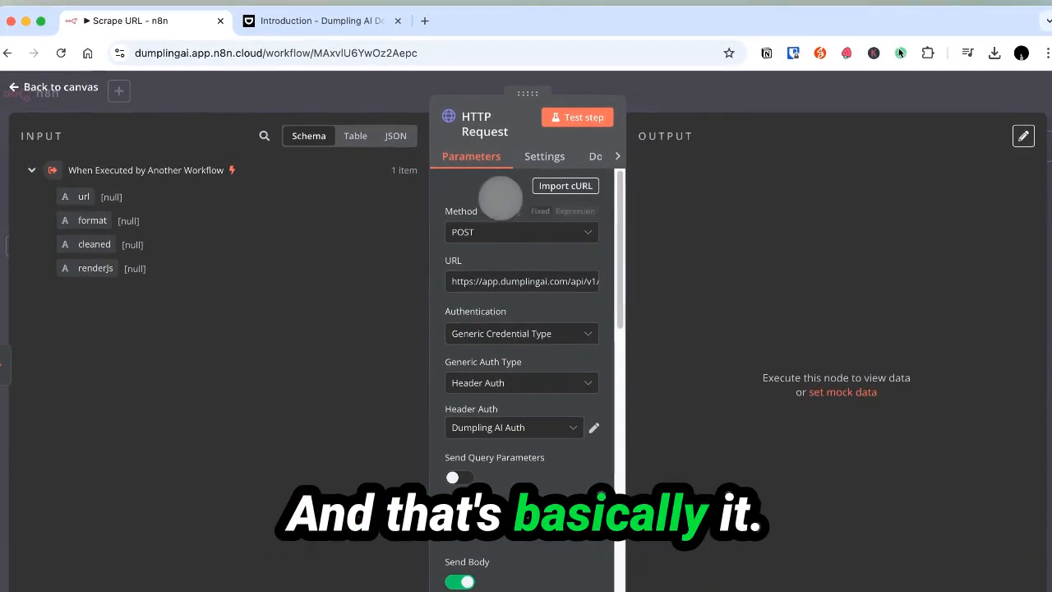
left_click(33, 87)
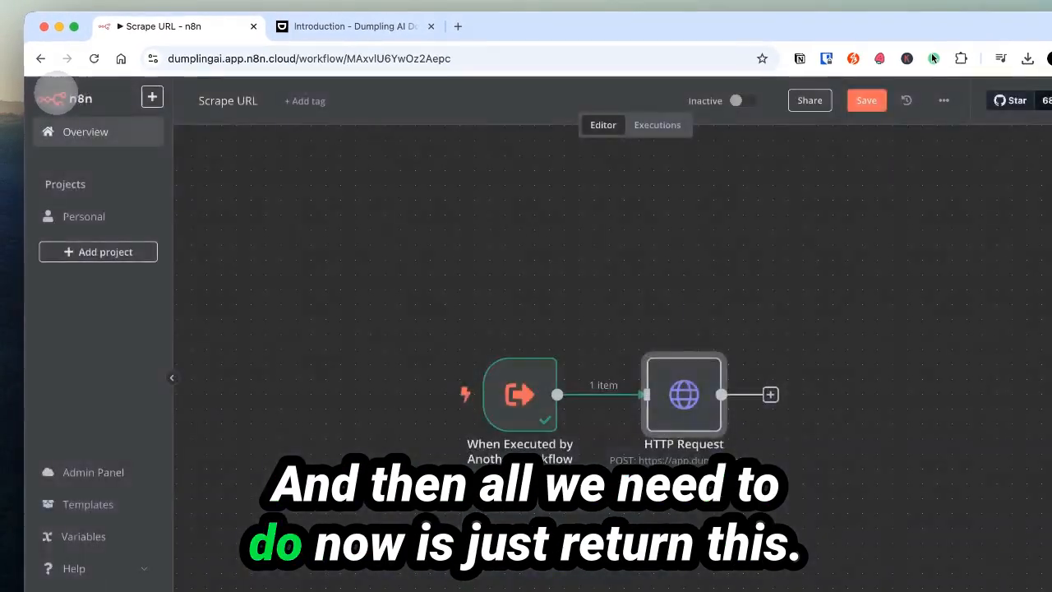
left_click(721, 352)
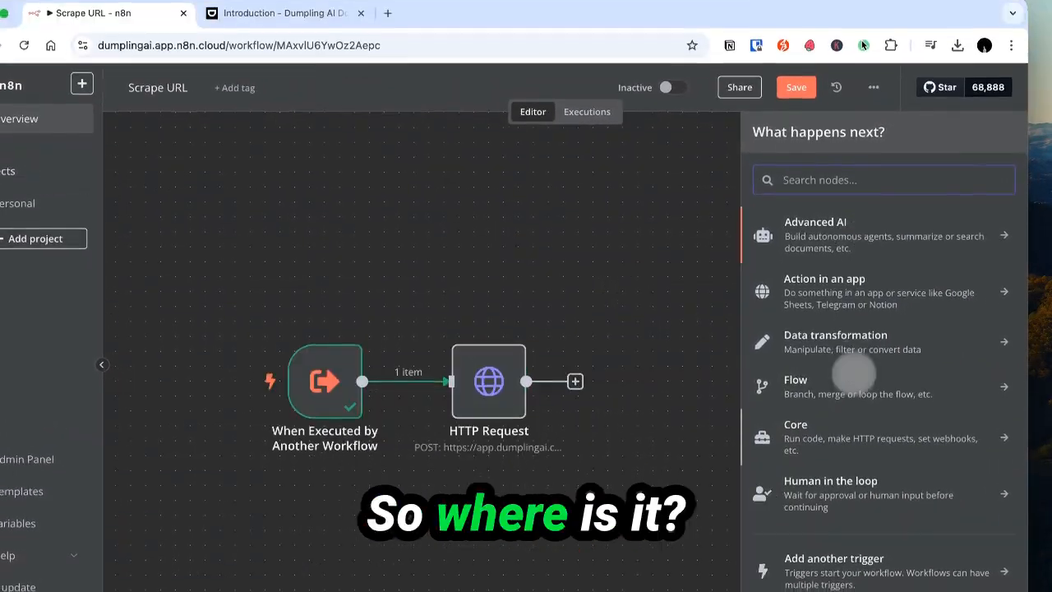
left_click(863, 362)
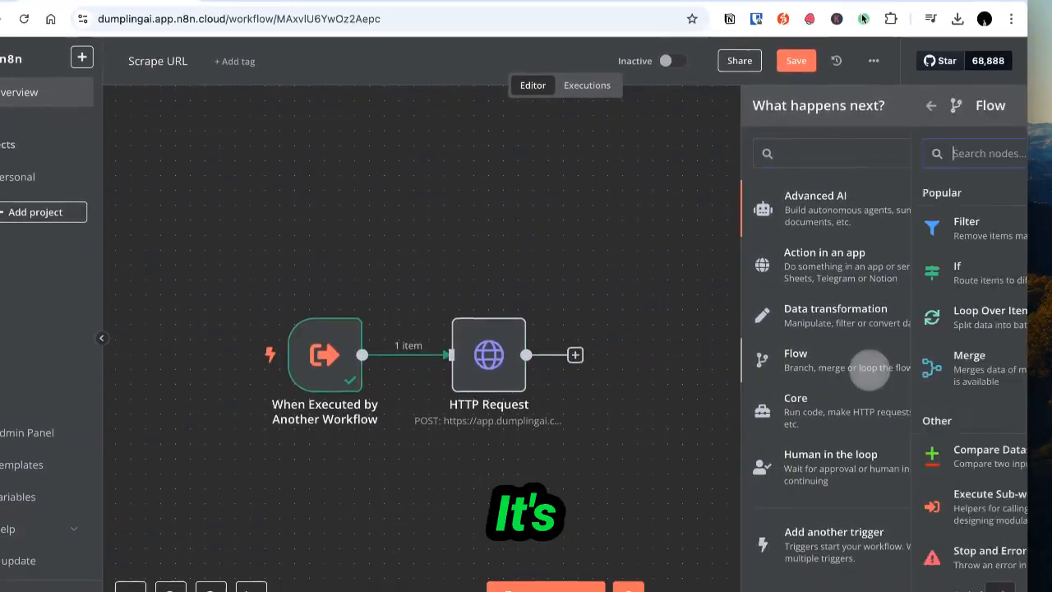
scroll(932, 429, "down", 2)
left_click(591, 316)
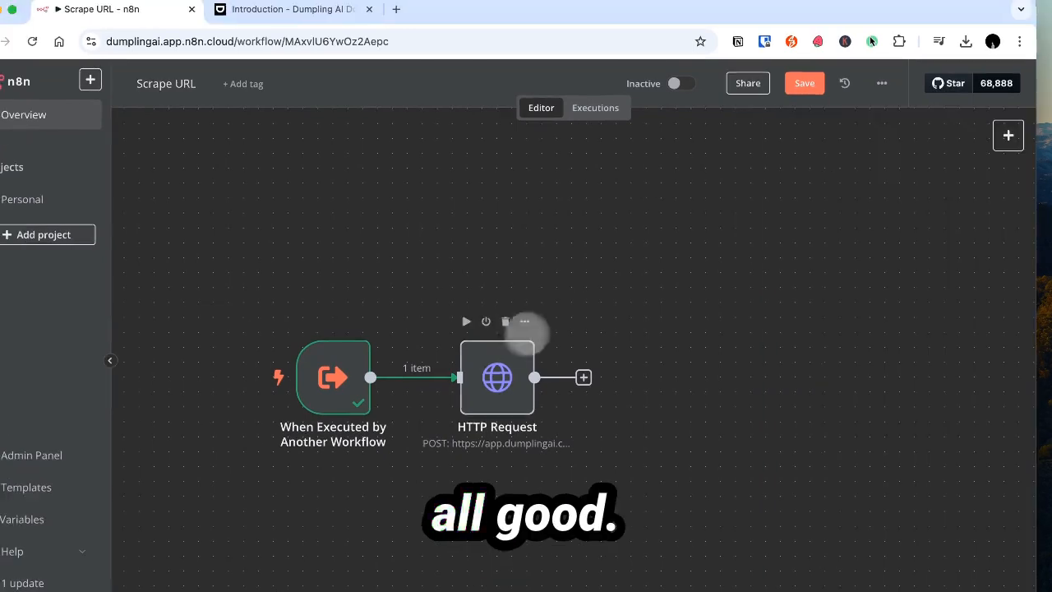
- Save the Scrape URL workflow and create a new blank workflow
left_click(805, 83)
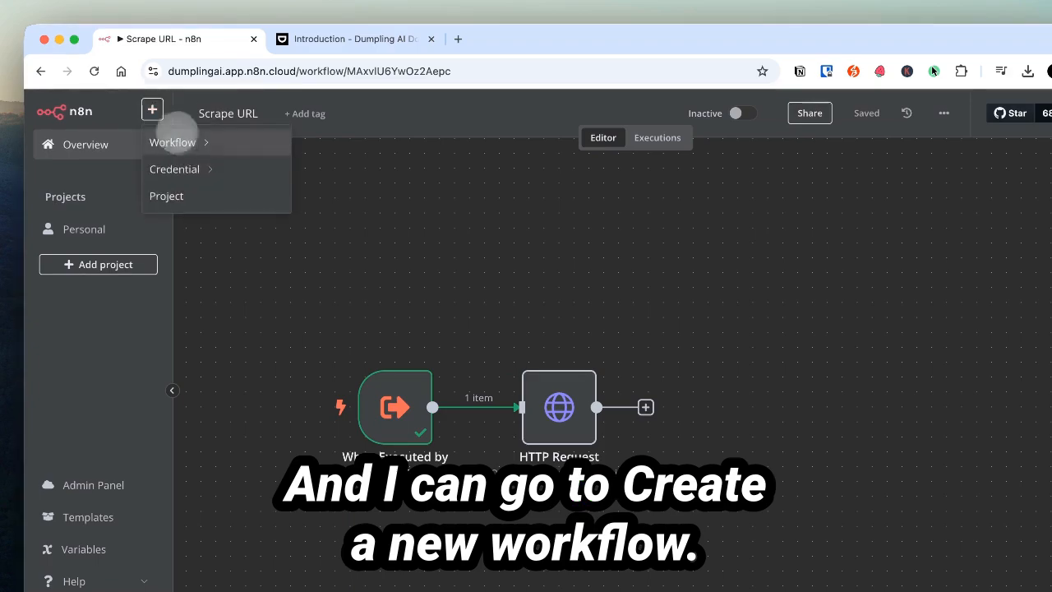
left_click(340, 174)
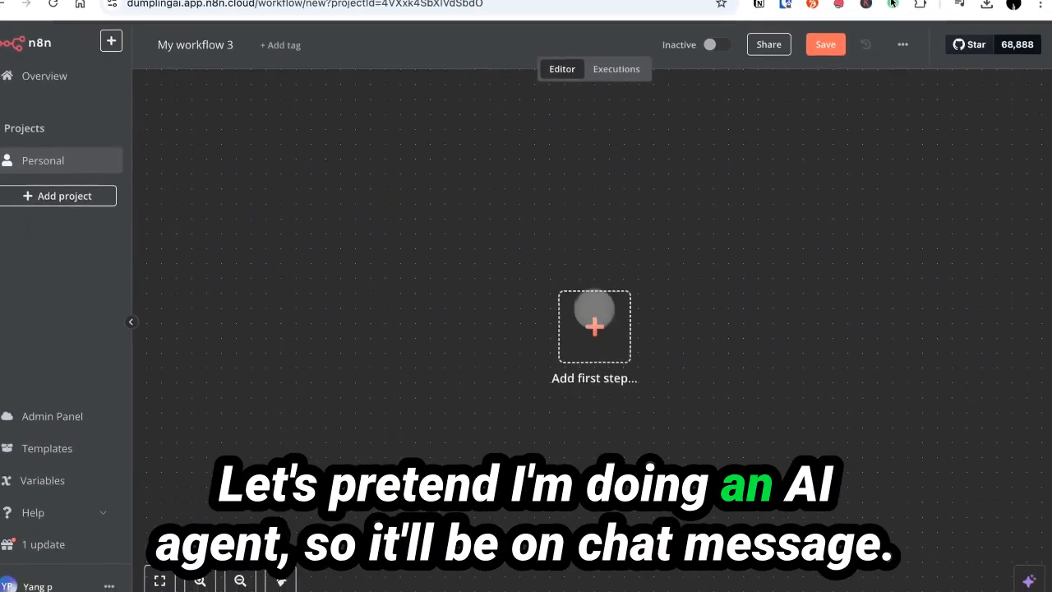
- Add an on-chat-message trigger as the first step and make its chat publicly available
left_click(635, 396)
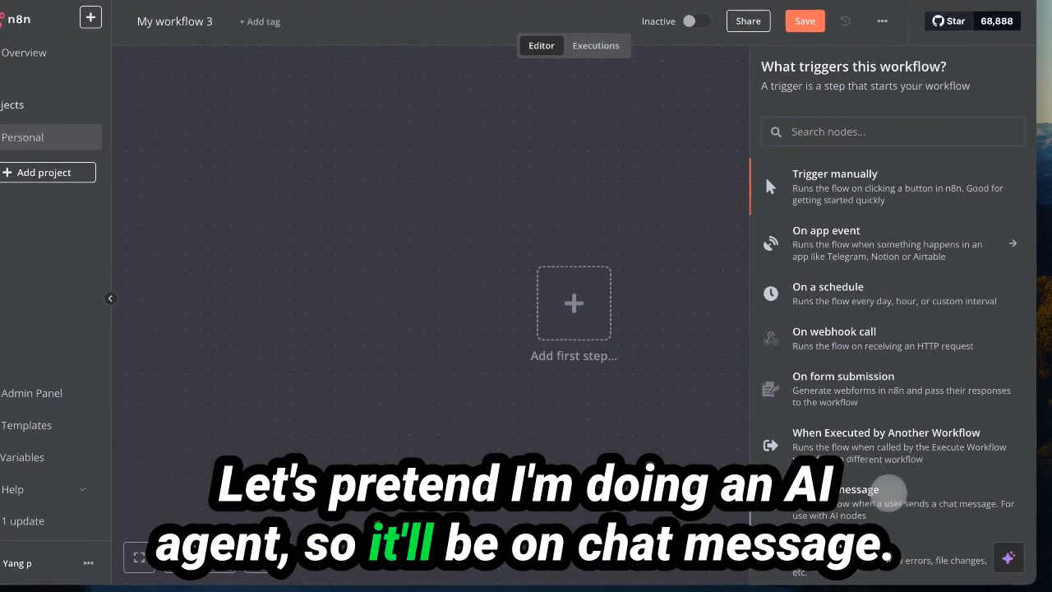
left_click(830, 502)
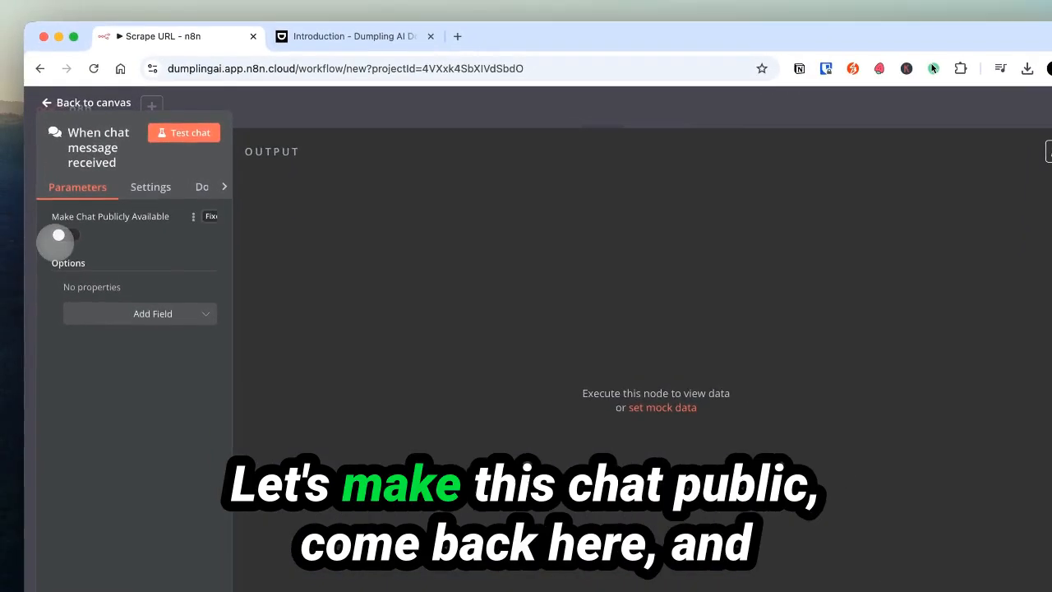
left_click(5, 146)
left_click(61, 107)
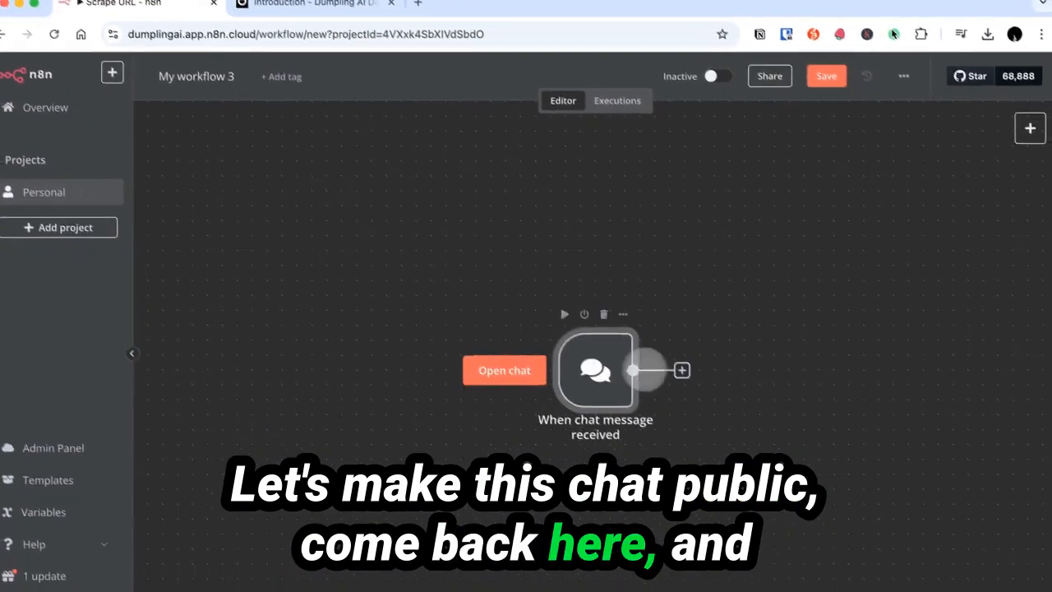
- Add an AI Agent after the chat trigger and attach an OpenAI Chat Model to it
left_click(722, 406)
left_click(833, 200)
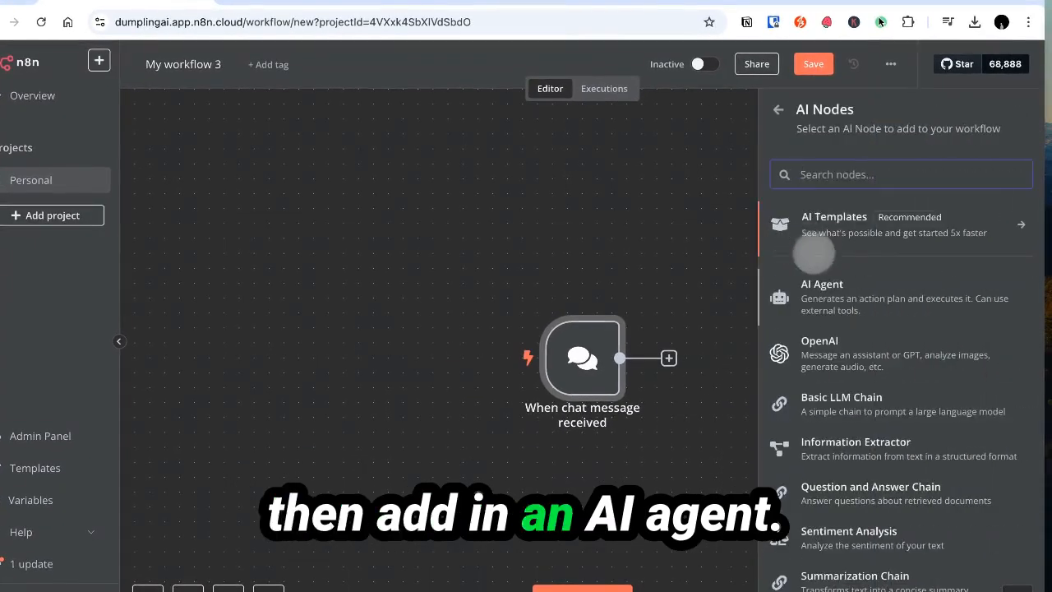
left_click(818, 288)
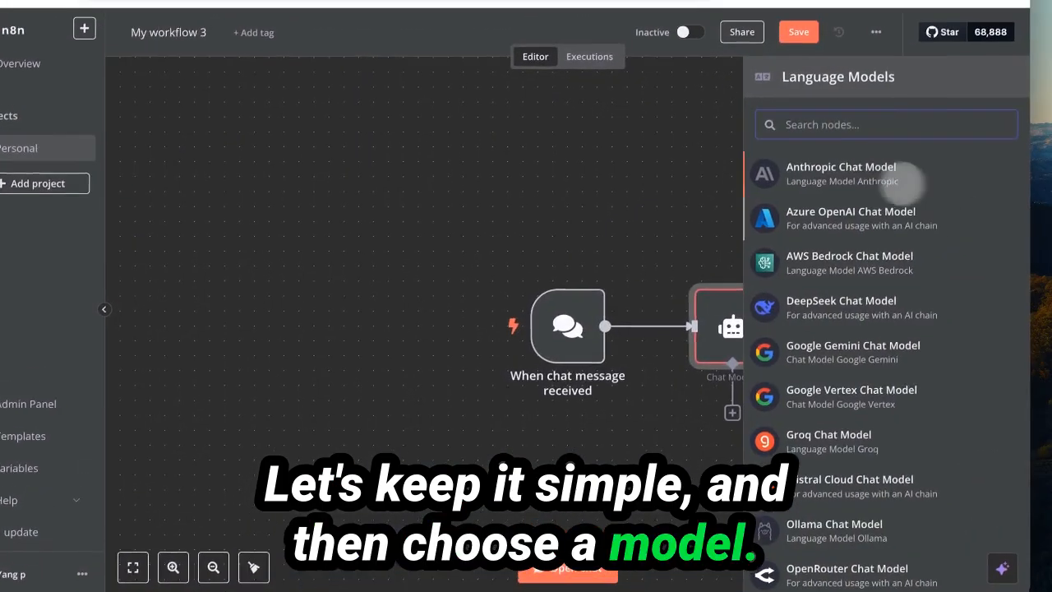
scroll(810, 460, "down", 2)
left_click(822, 530)
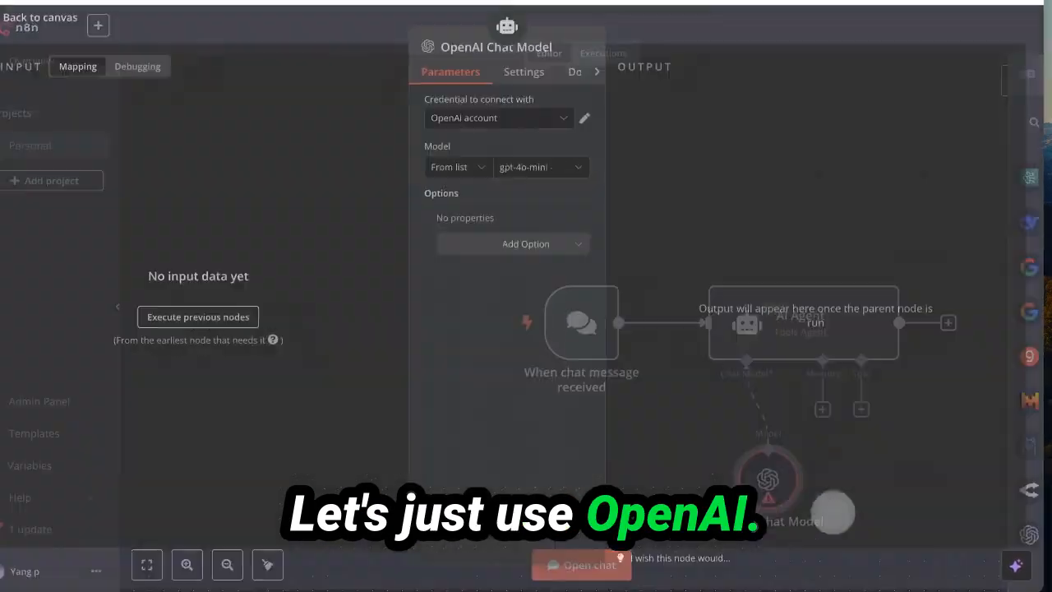
left_click(37, 17)
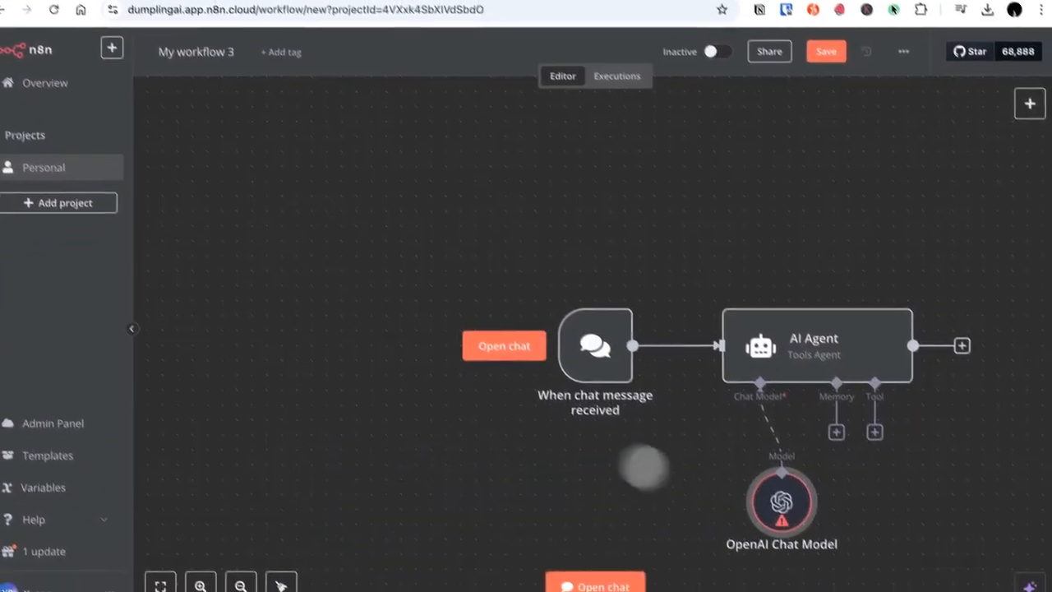
- Attach a Call n8n Workflow Tool named scrape_url to the AI Agent and have it call the Scrape URL workflow
left_click(875, 432)
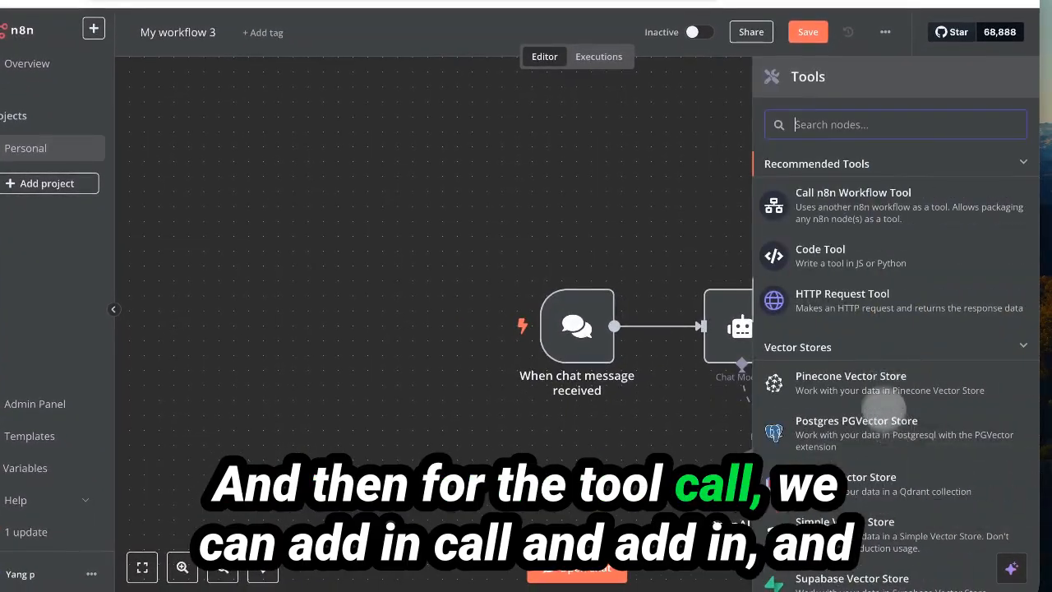
left_click(875, 193)
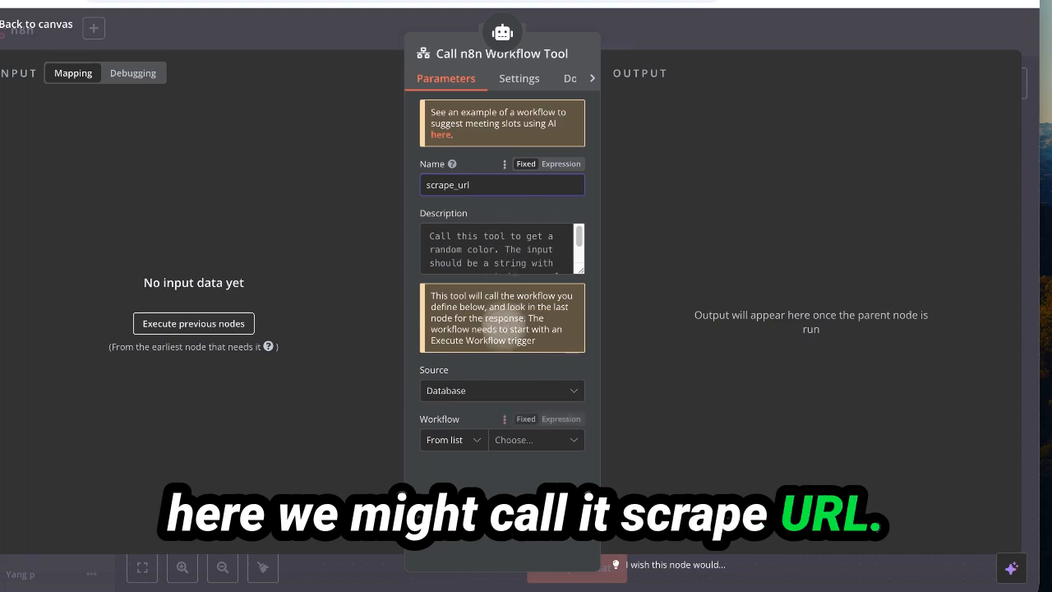
left_click(512, 439)
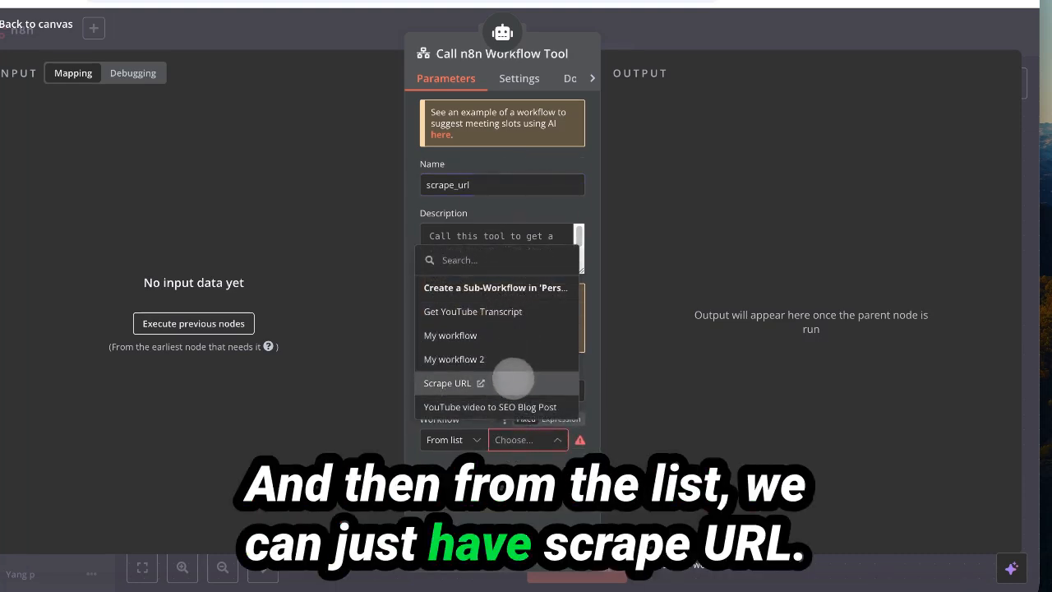
left_click(461, 383)
- Set the tool's workflow inputs: let the model define url, set format to markdown, and turn on cleaned and renderJs
scroll(558, 417, "down", 3)
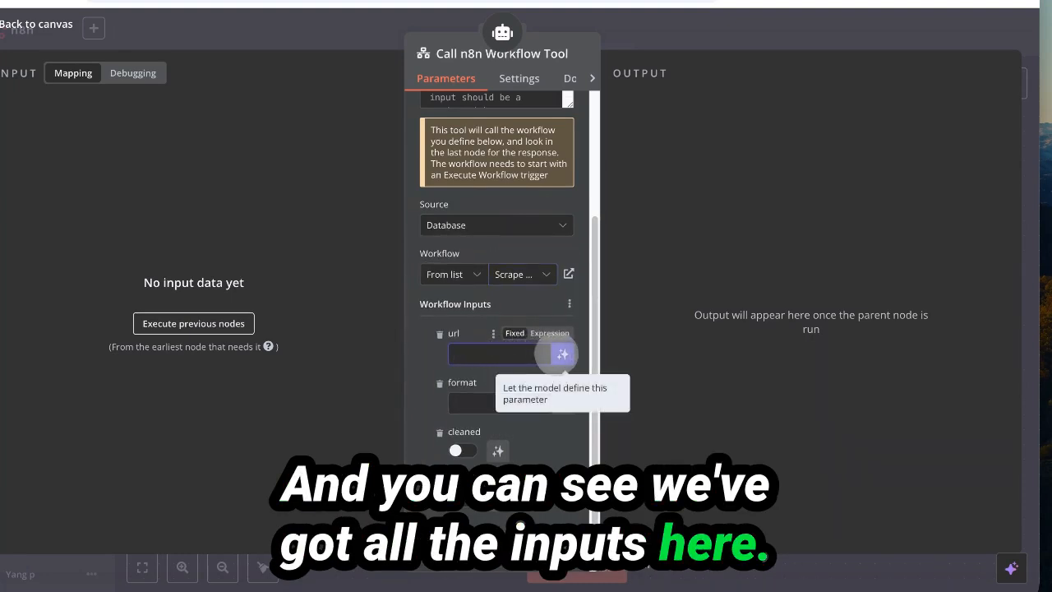
left_click(562, 354)
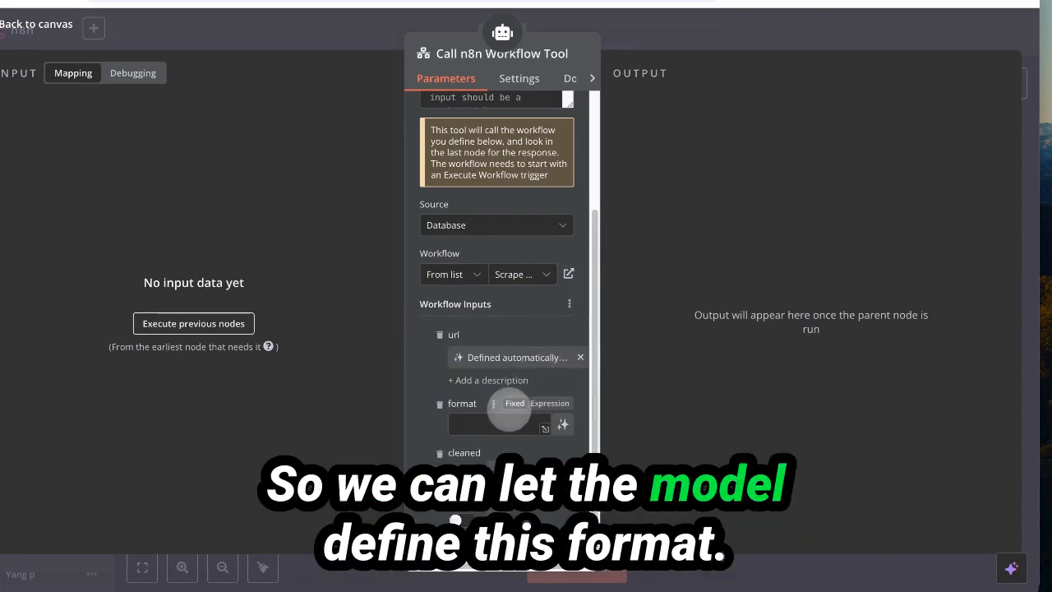
type("markdown")
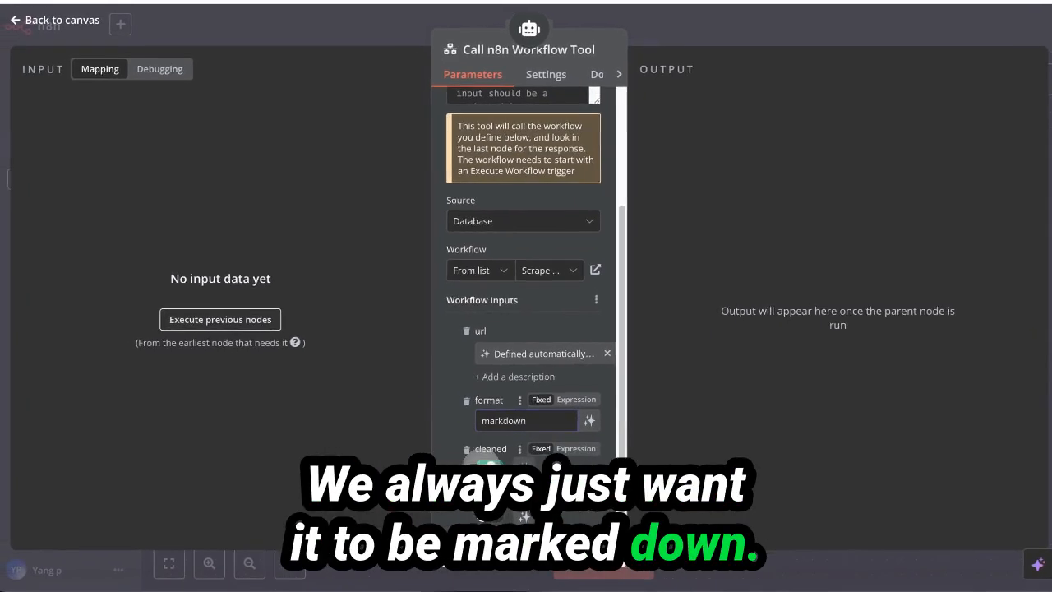
left_click(460, 472)
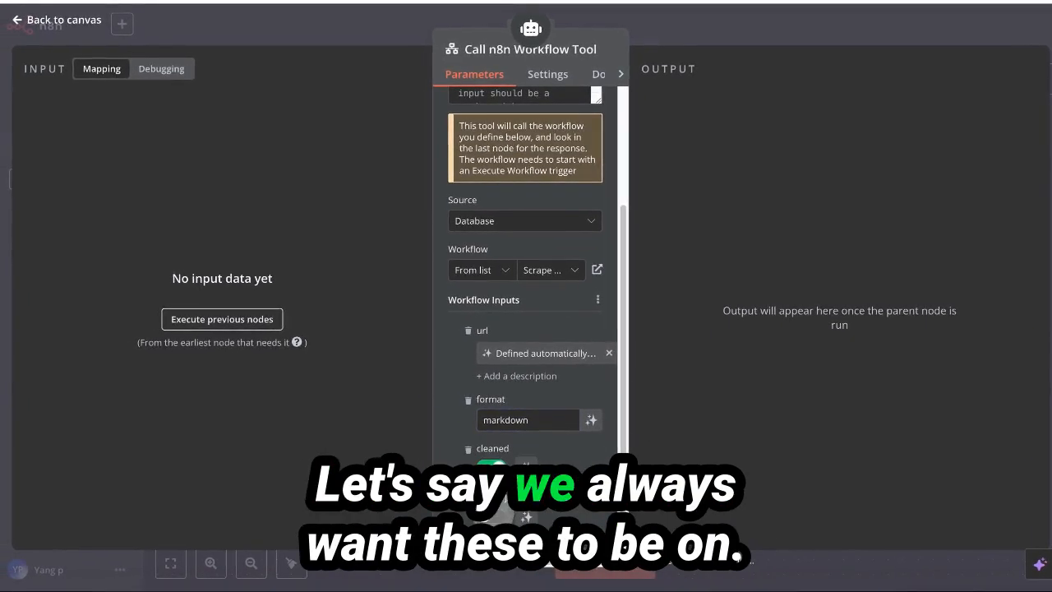
scroll(530, 509, "down", 1)
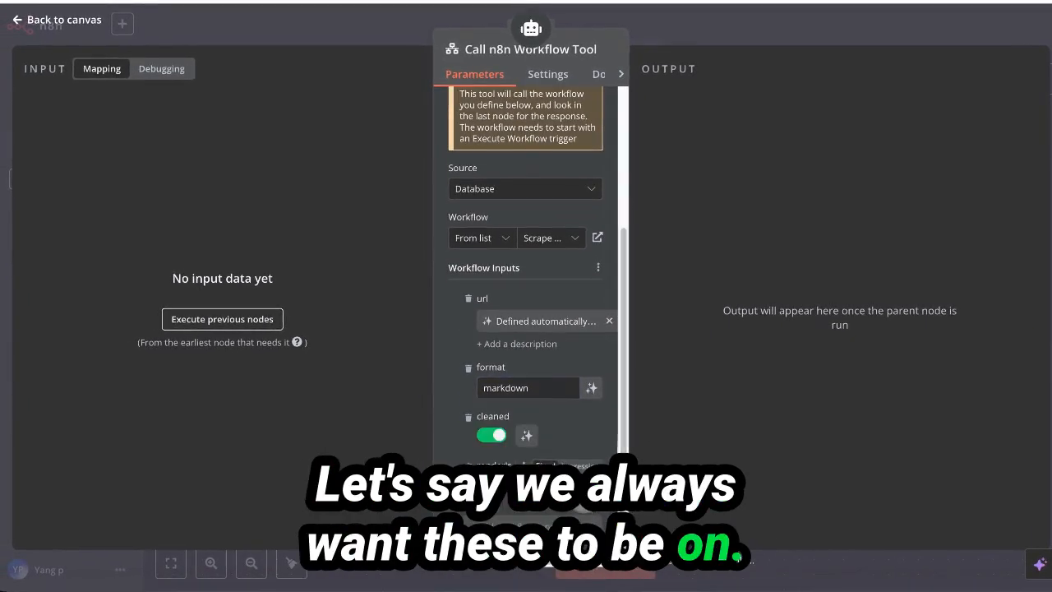
scroll(579, 475, "up", 5)
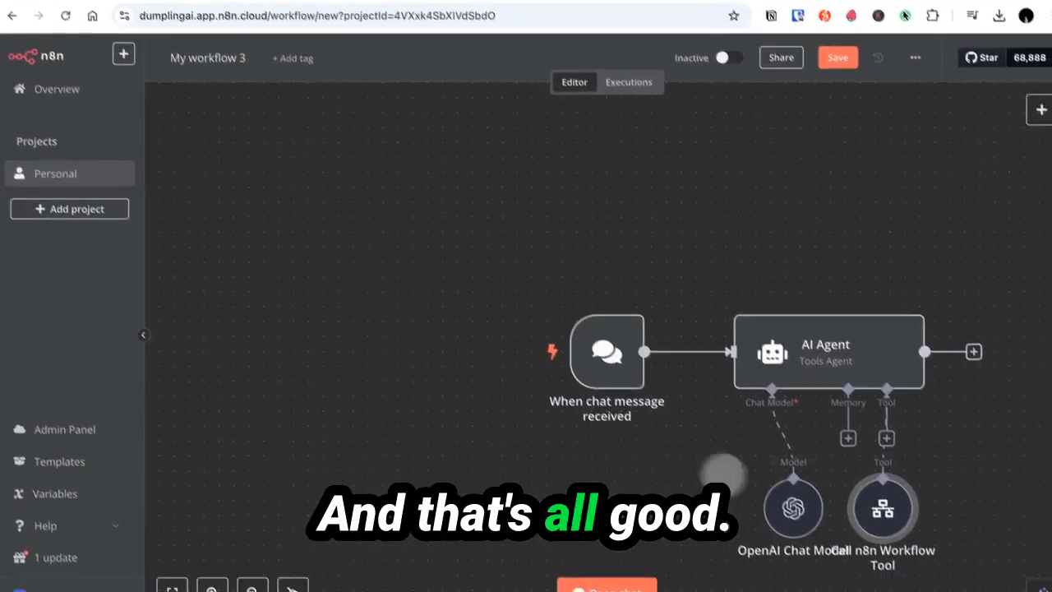
- Move the OpenAI Chat Model node clear of the workflow tool node and review its settings
scroll(657, 477, "right", 2)
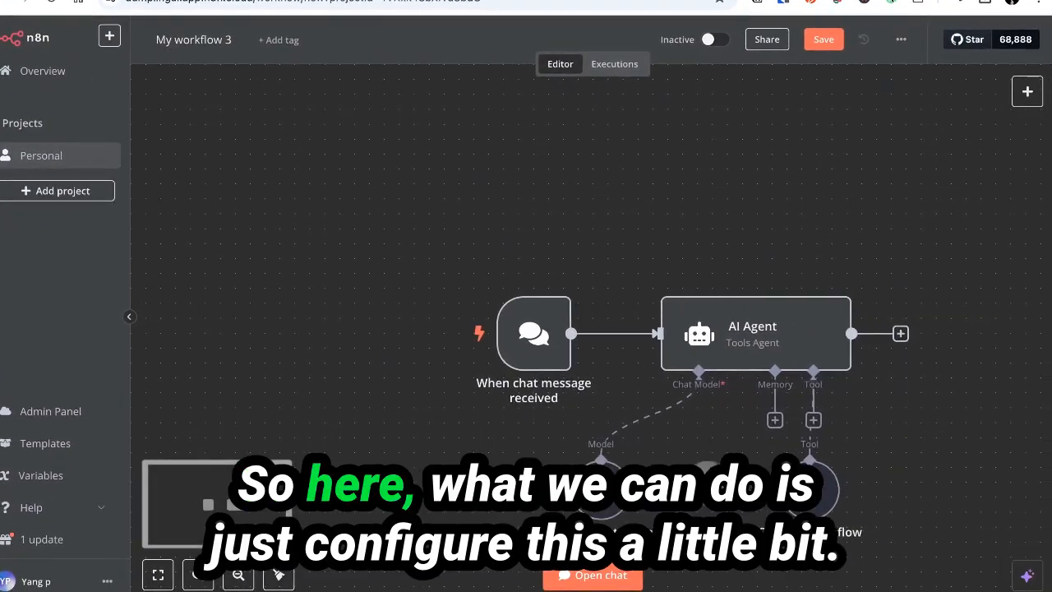
scroll(650, 456, "down", 2)
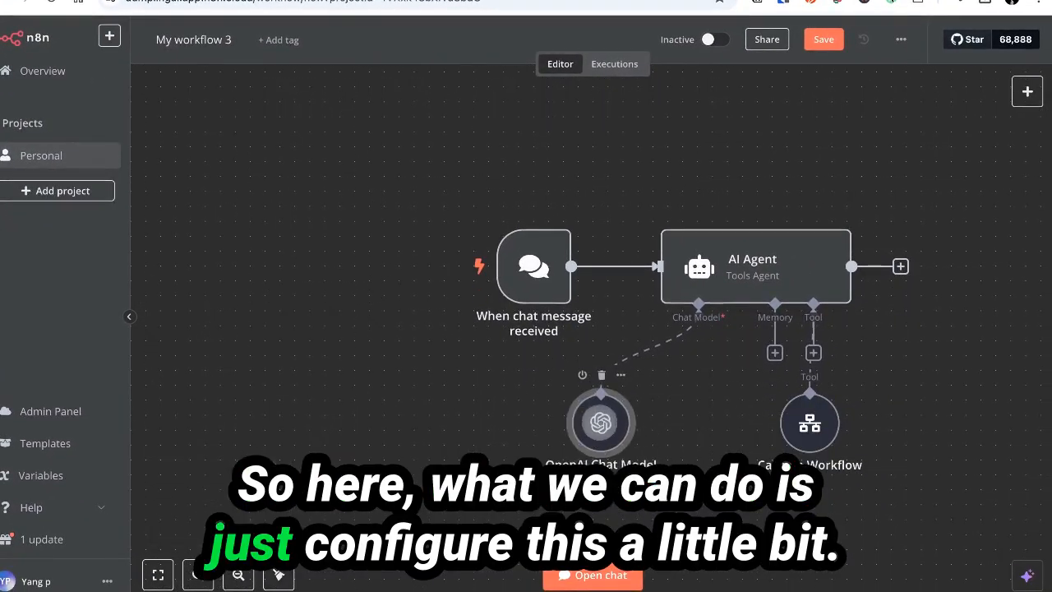
double_click(600, 422)
left_click(517, 257)
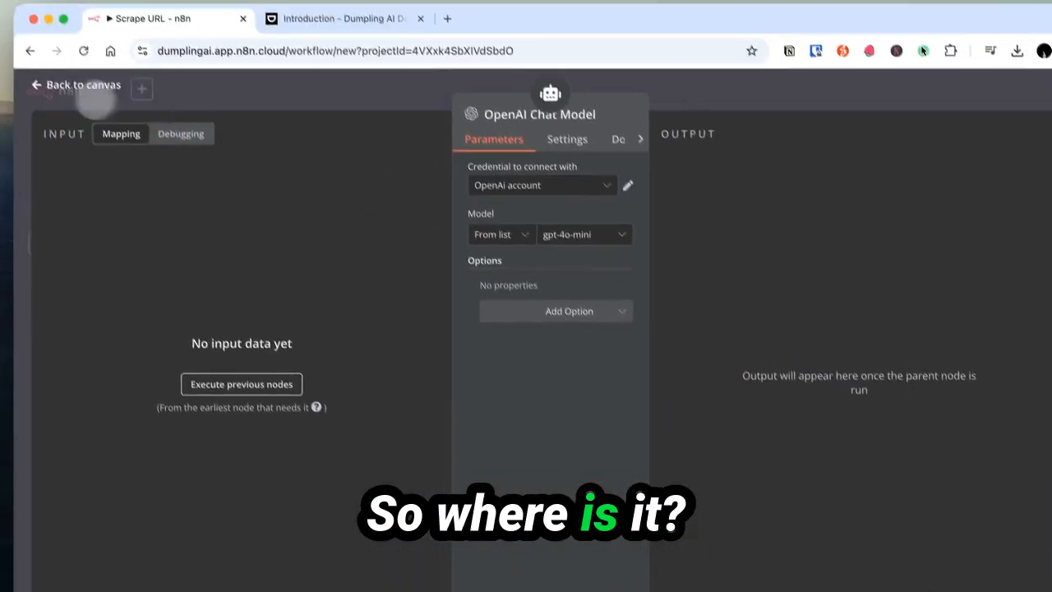
left_click(33, 32)
- Give the AI Agent the system message "You will crawl the url provided by the user using your tools"
double_click(762, 318)
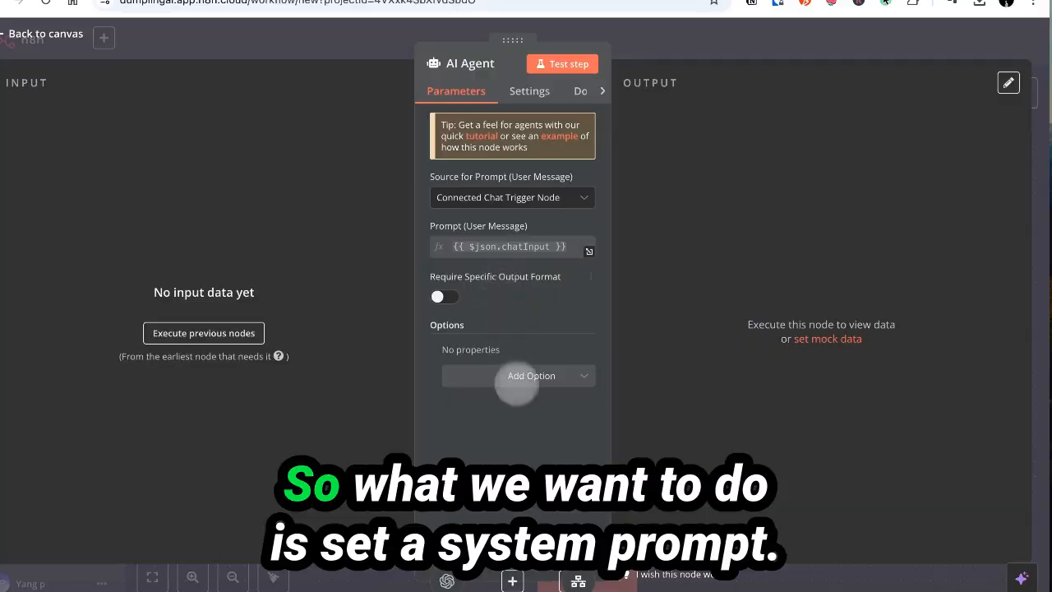
left_click(510, 376)
left_click(518, 411)
key("ctrl+a")
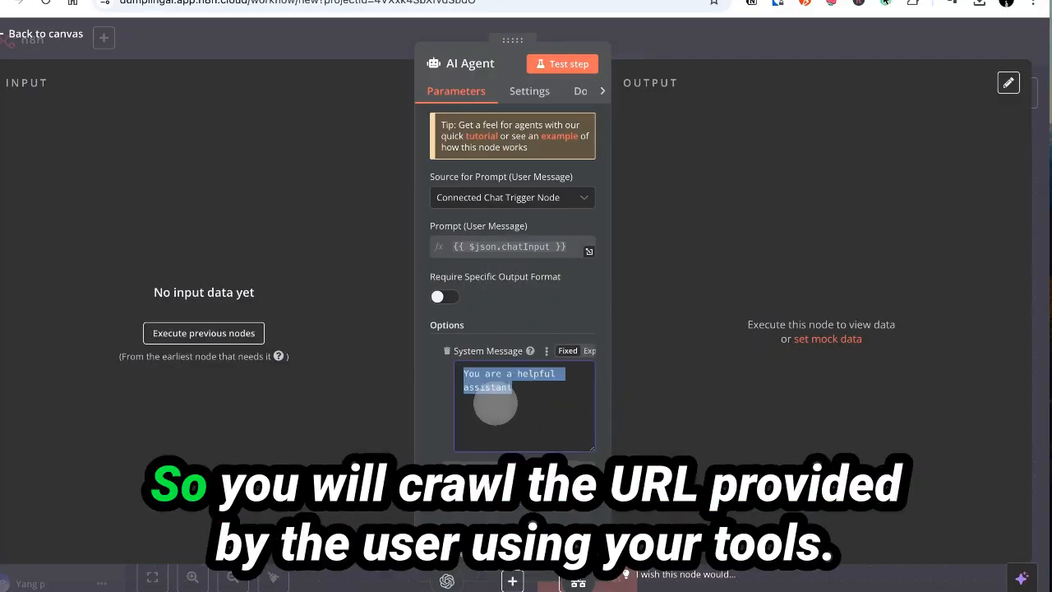
type("You will crawl the url provided by the ")
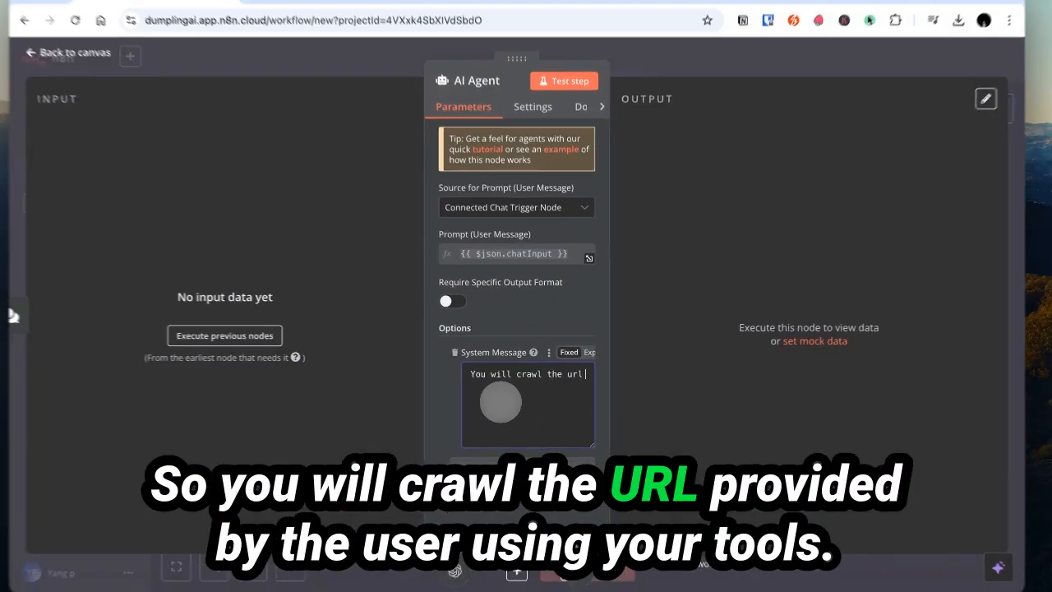
type("user using your")
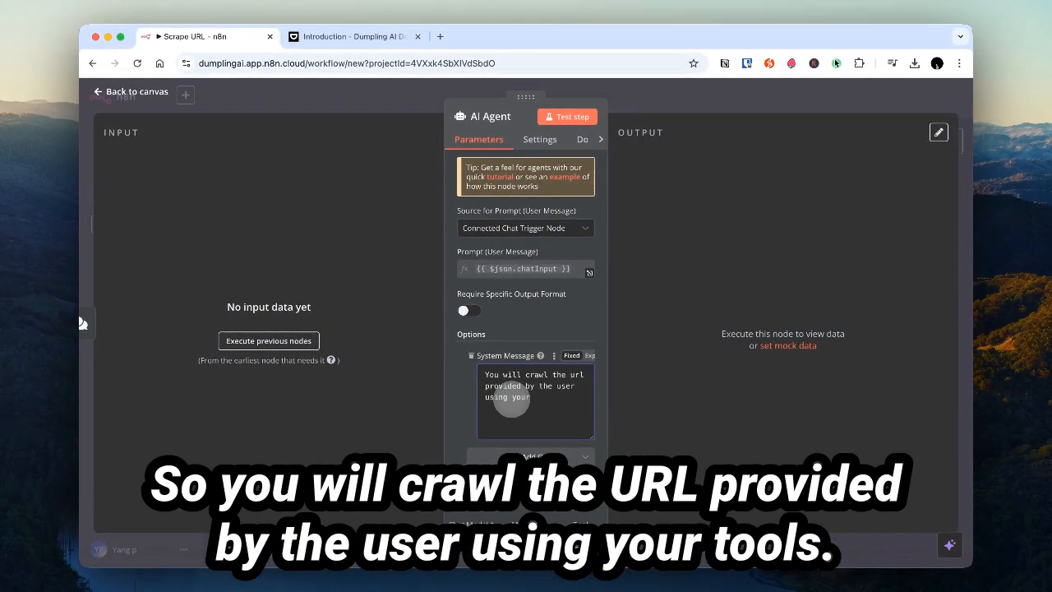
type(" tools")
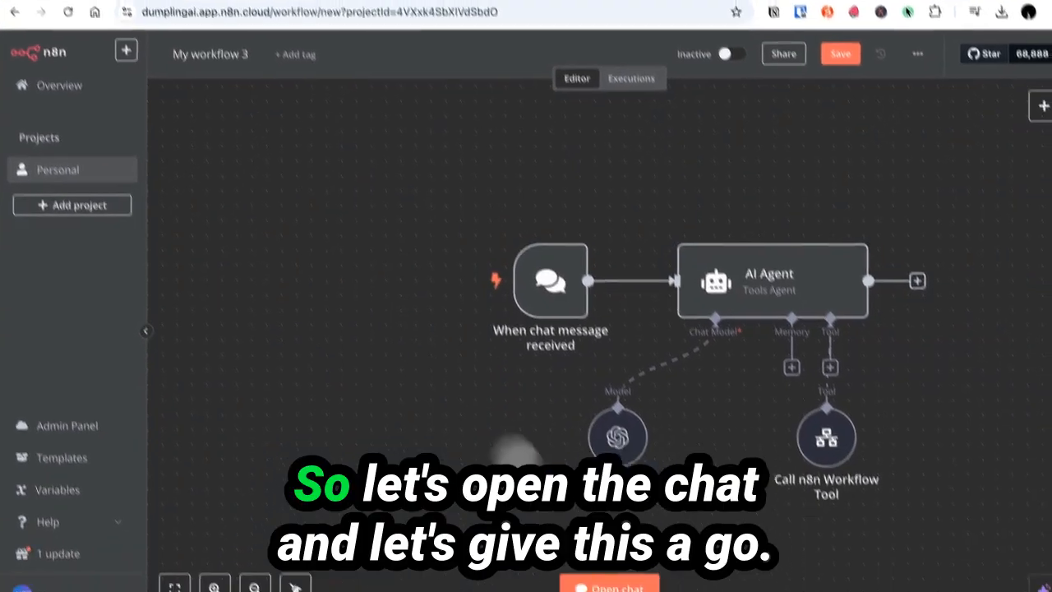
- Open the workflow's chat and send the AI Agent the message "n8n.com"
left_click(609, 587)
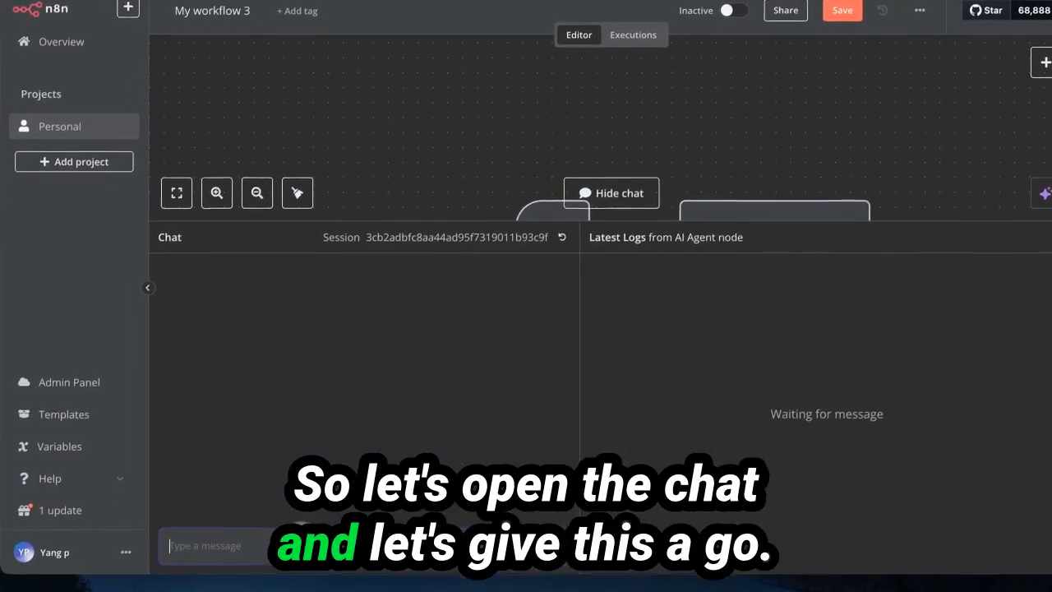
type("n8n")
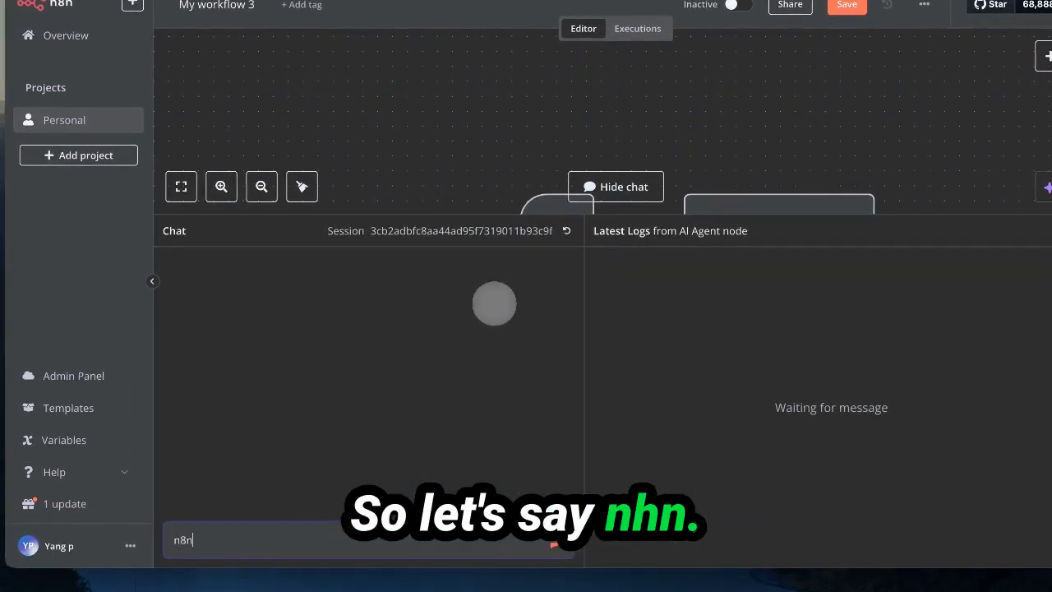
type(".com")
key("Return")
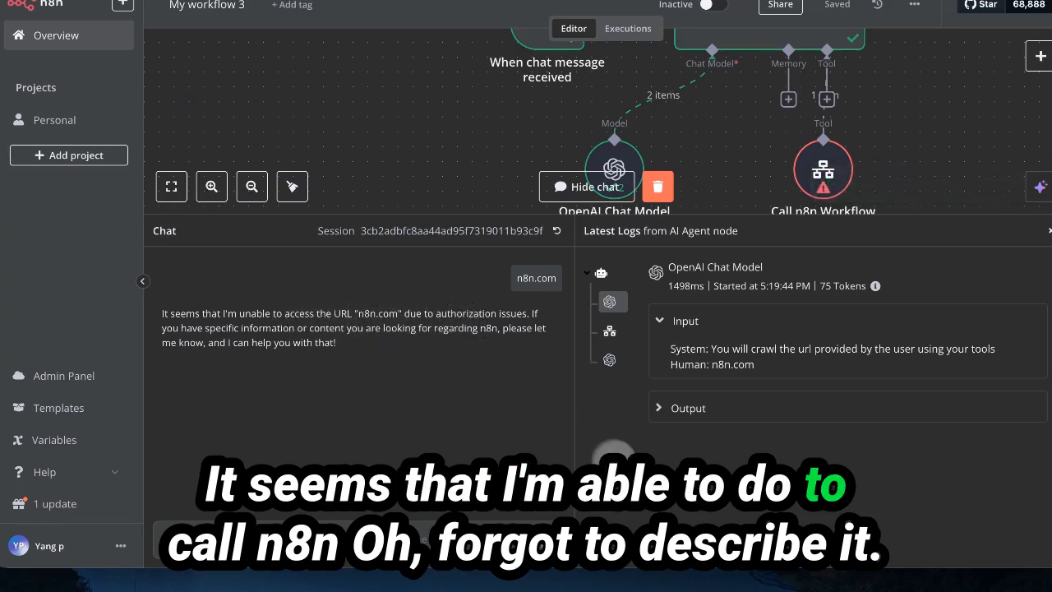
- Set the Call n8n Workflow Tool node's description to "Call this tool to scrape any url." and return to the canvas
left_click(821, 171)
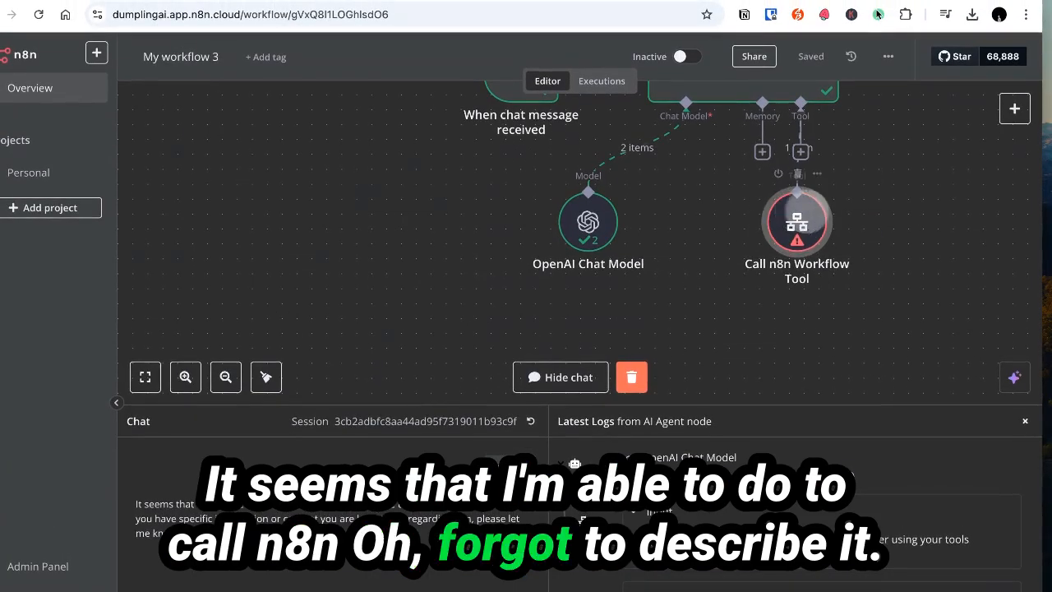
double_click(797, 220)
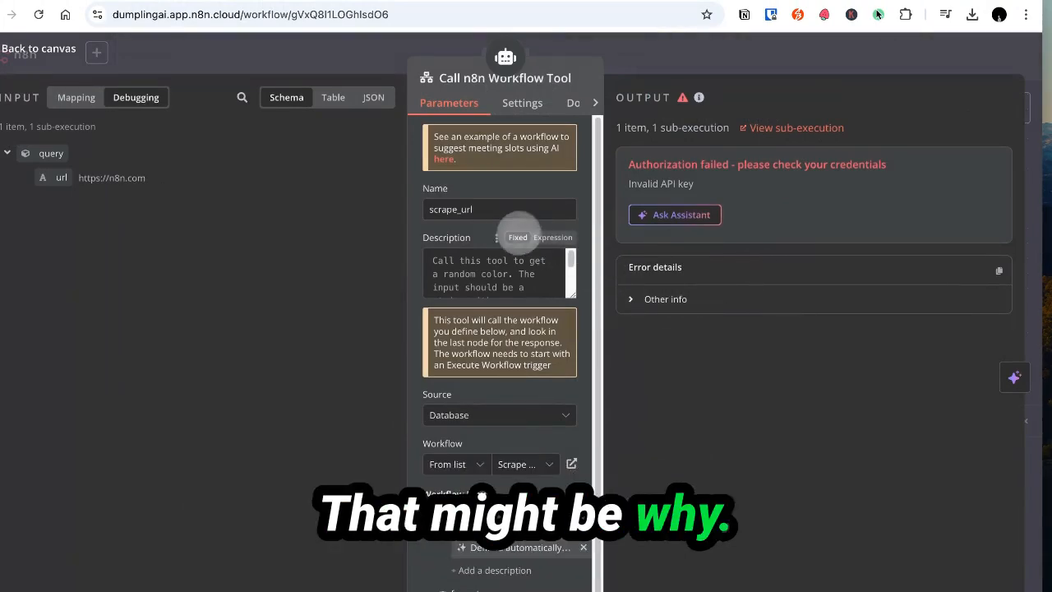
key("ctrl+a")
type("C")
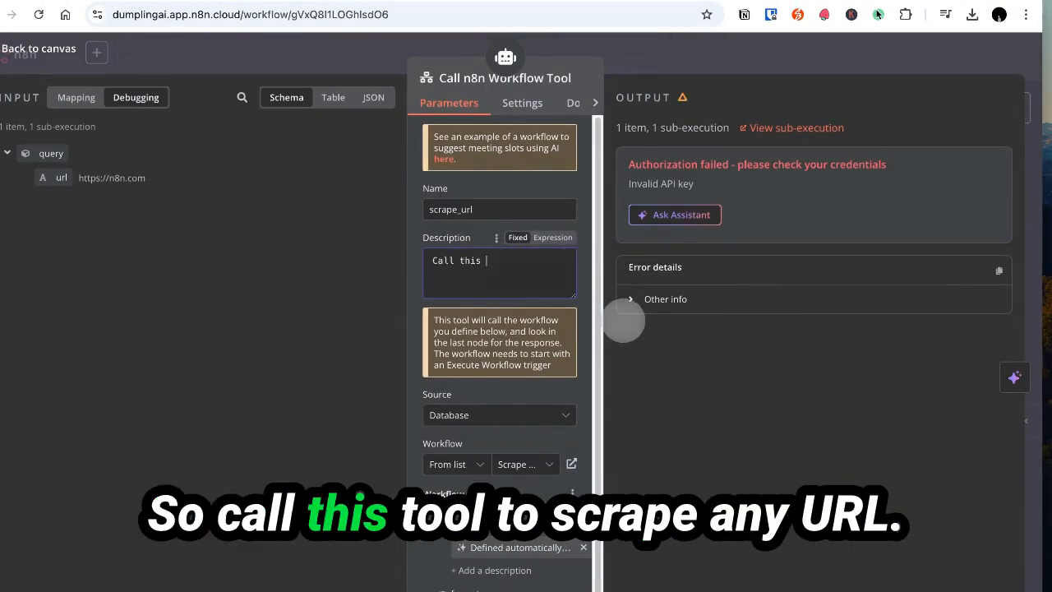
type("all this tool to scrape ")
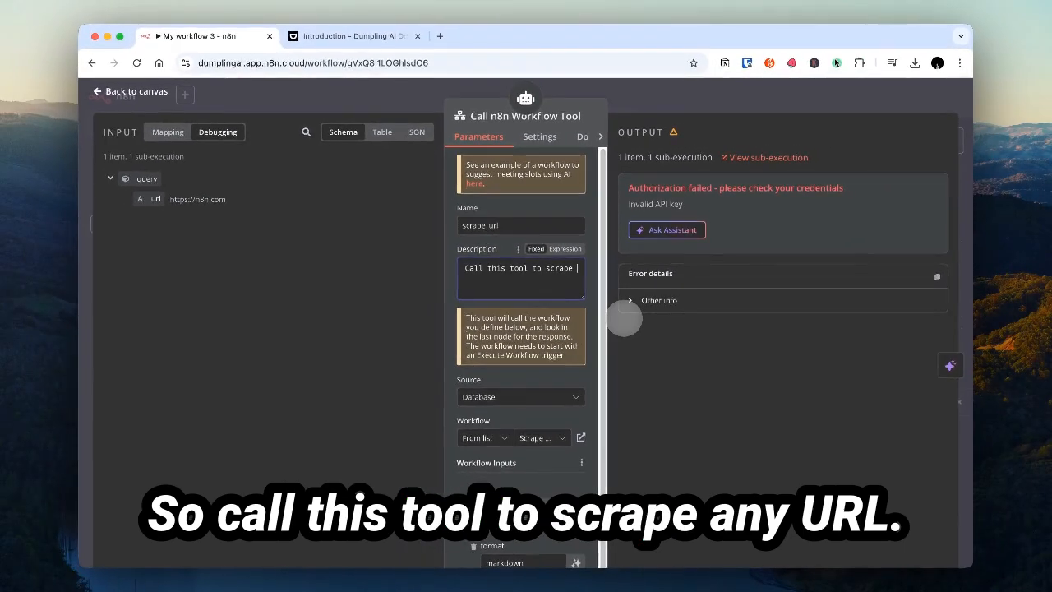
type("an")
type("y url.")
scroll(554, 332, "down", 1)
left_click(137, 92)
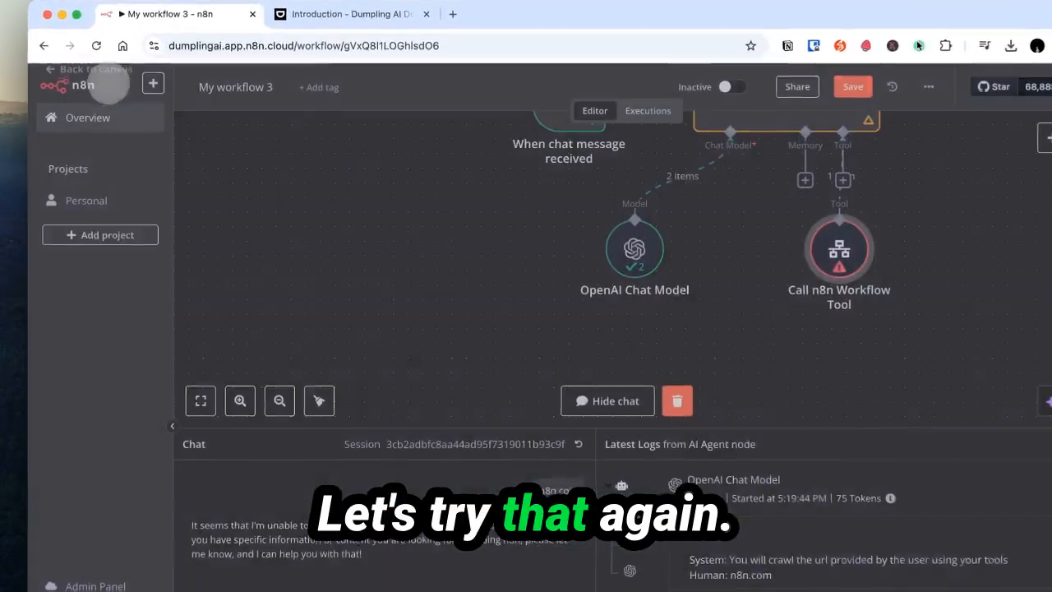
- Start a new chat session and send "n8n.com" to the agent again
scroll(474, 332, "down", 1)
left_click(582, 450)
left_click(678, 462)
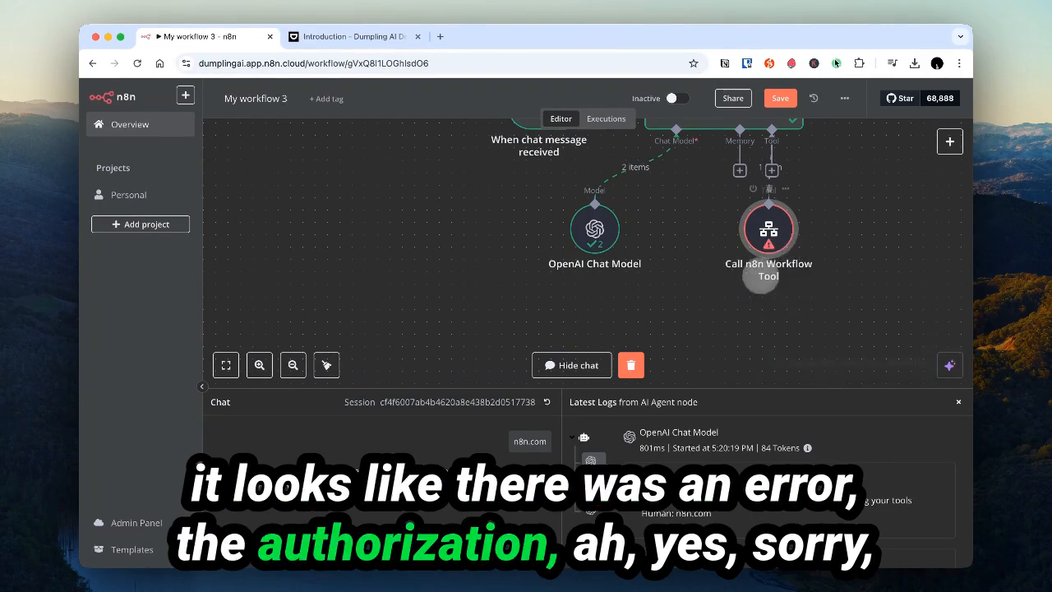
- Inspect the error output of the Call n8n Workflow Tool node, closing the unrelated browser tabs and the node details
scroll(761, 276, "up", 1)
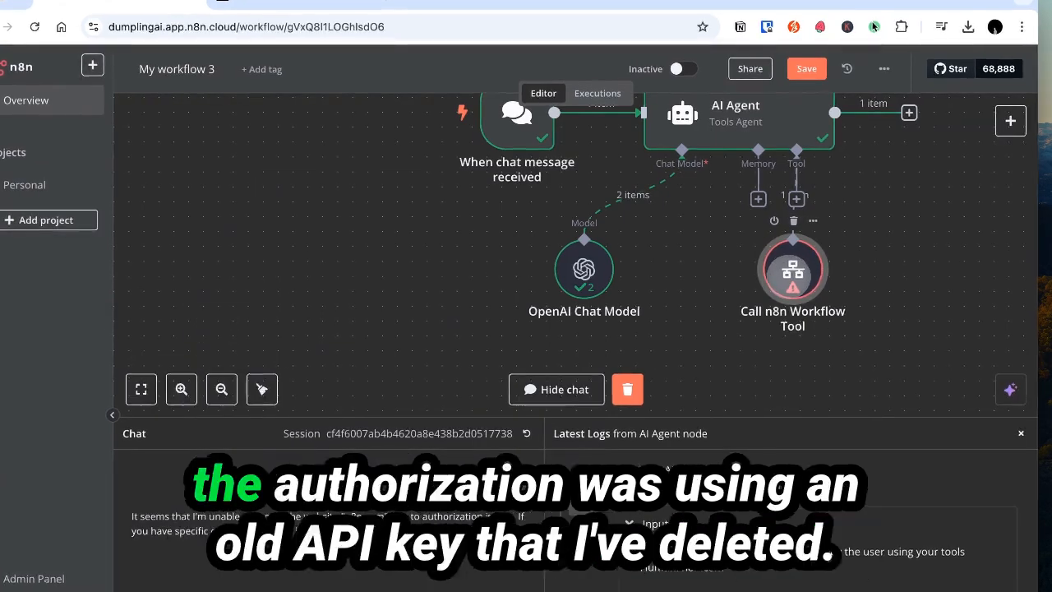
double_click(793, 269)
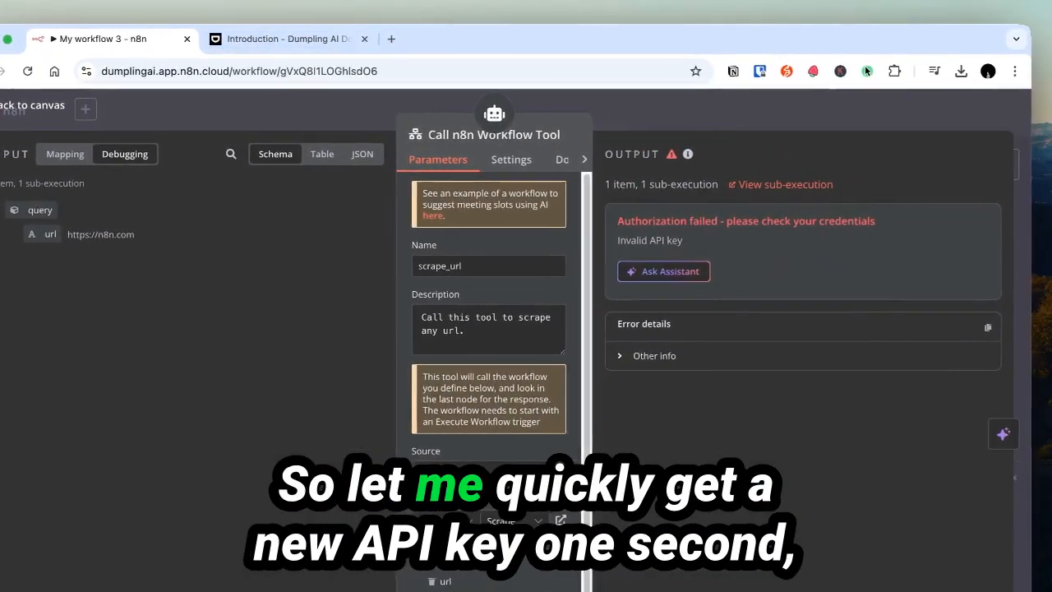
key("super+Tab")
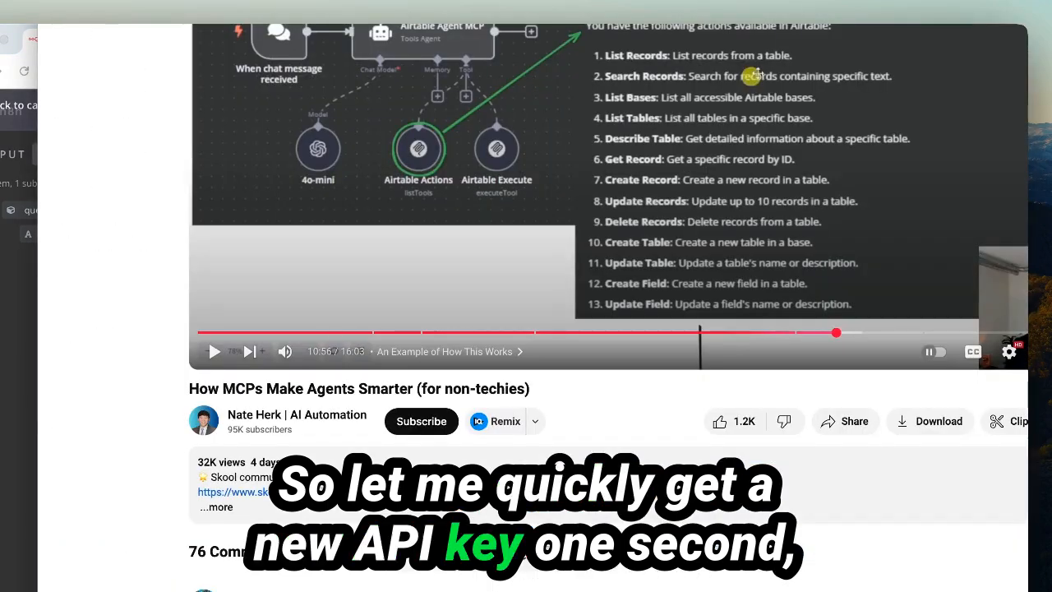
key("super+w")
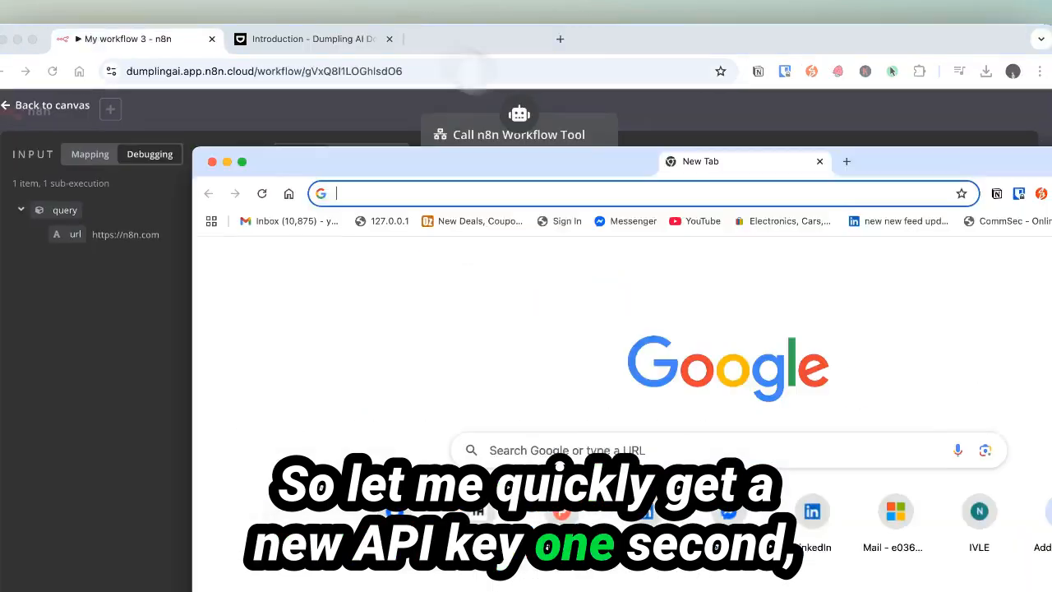
key("super+w")
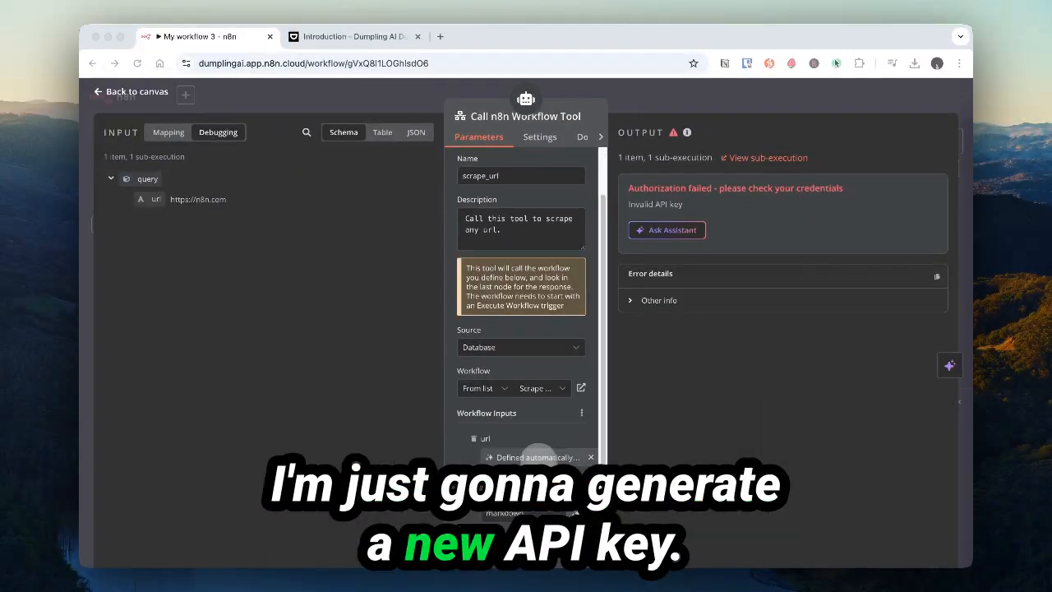
key("Escape")
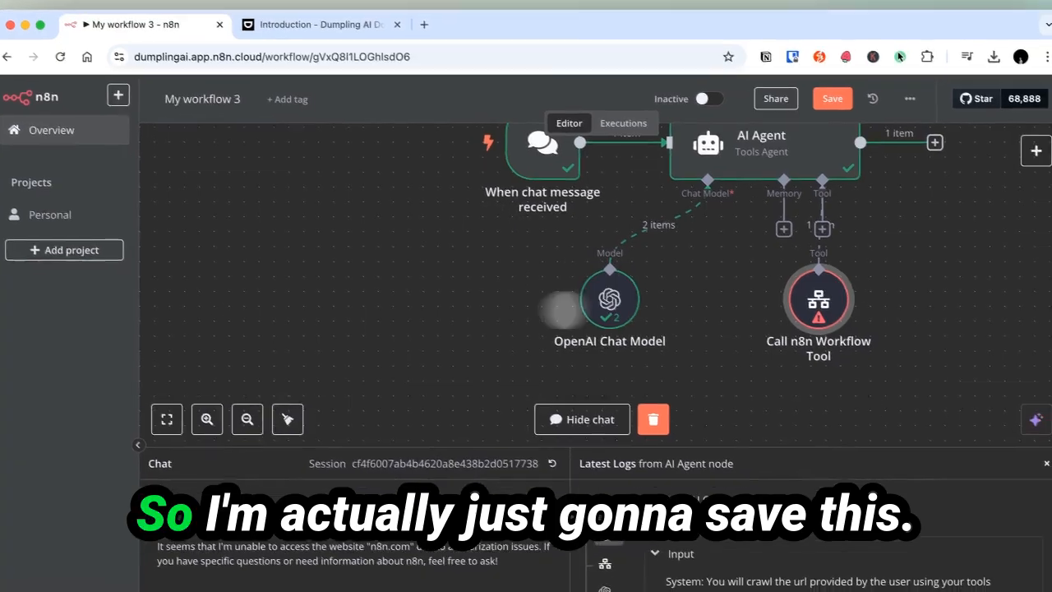
- Save My workflow 3, switch to the Scrape URL workflow and open its HTTP Request node at the authentication settings
left_click(817, 108)
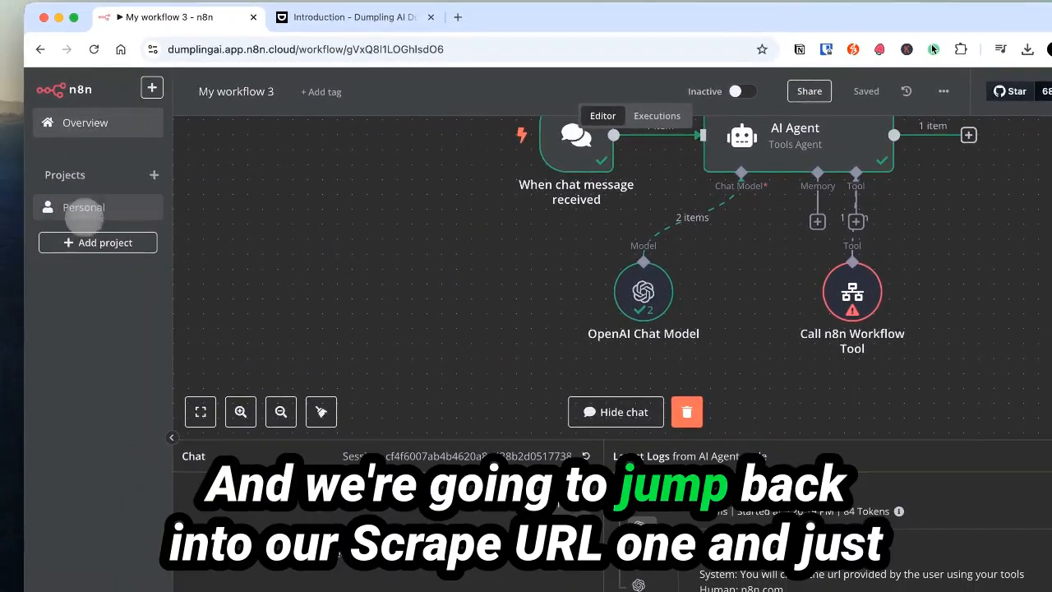
left_click(84, 210)
left_click(249, 300)
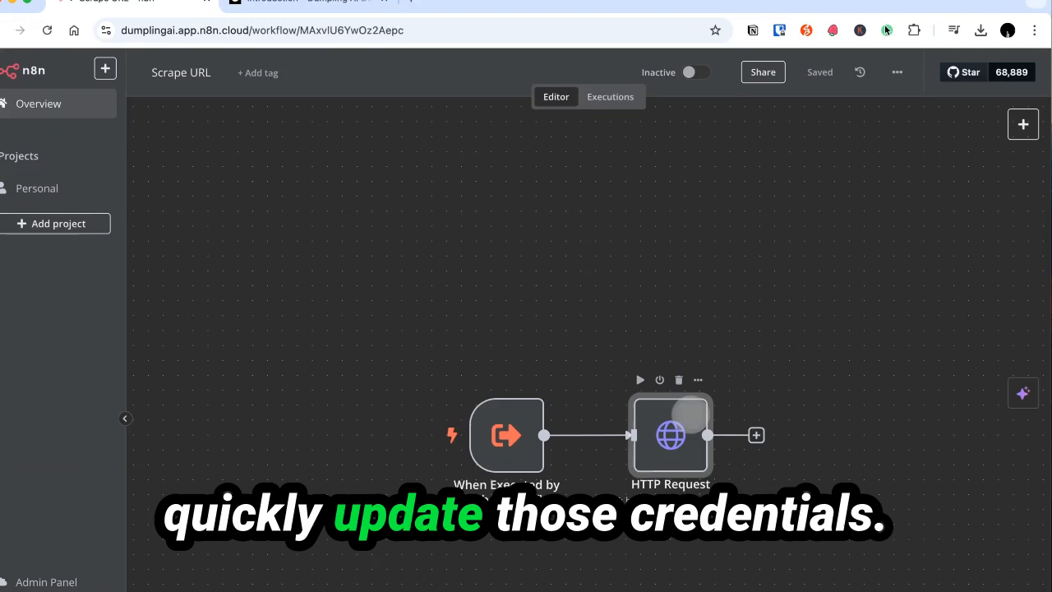
double_click(667, 411)
scroll(535, 425, "down", 5)
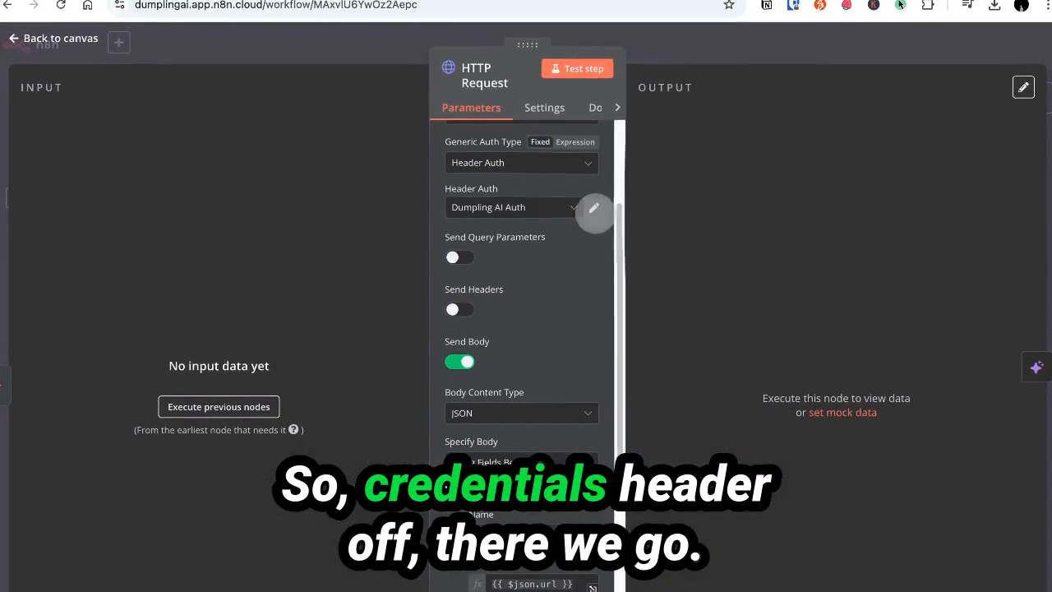
- Replace the Dumpling AI Auth credential's Authorization value with Bearer followed by the new API token, and save the credential
left_click(594, 209)
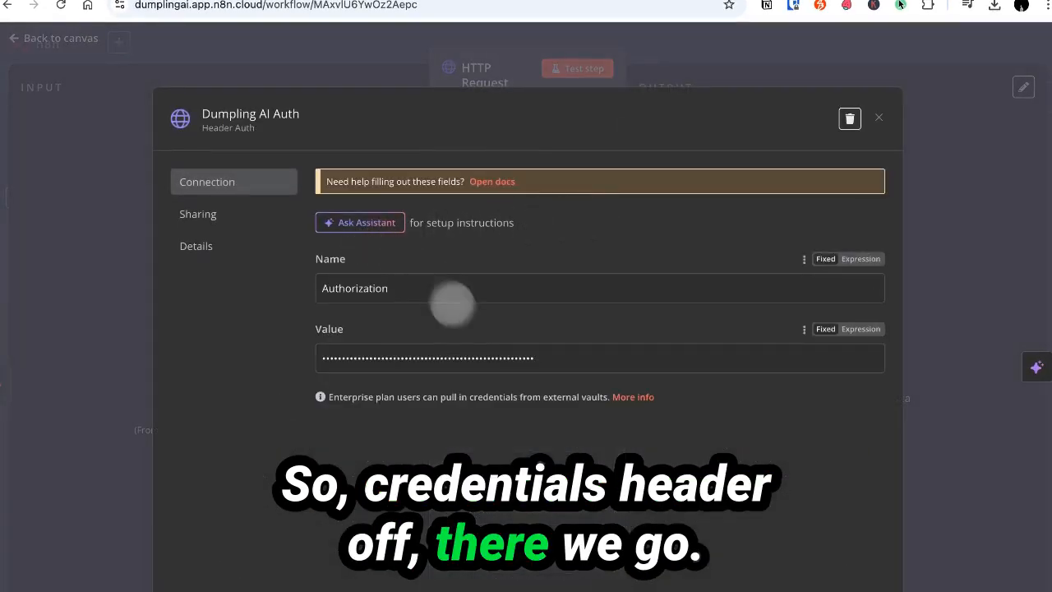
left_click(861, 328)
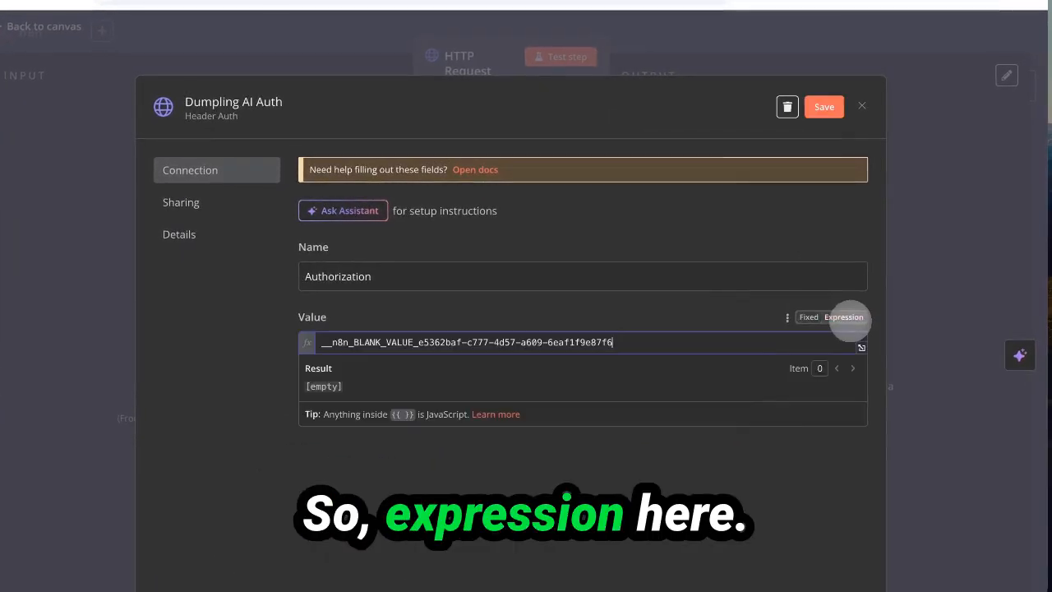
triple_click(617, 348)
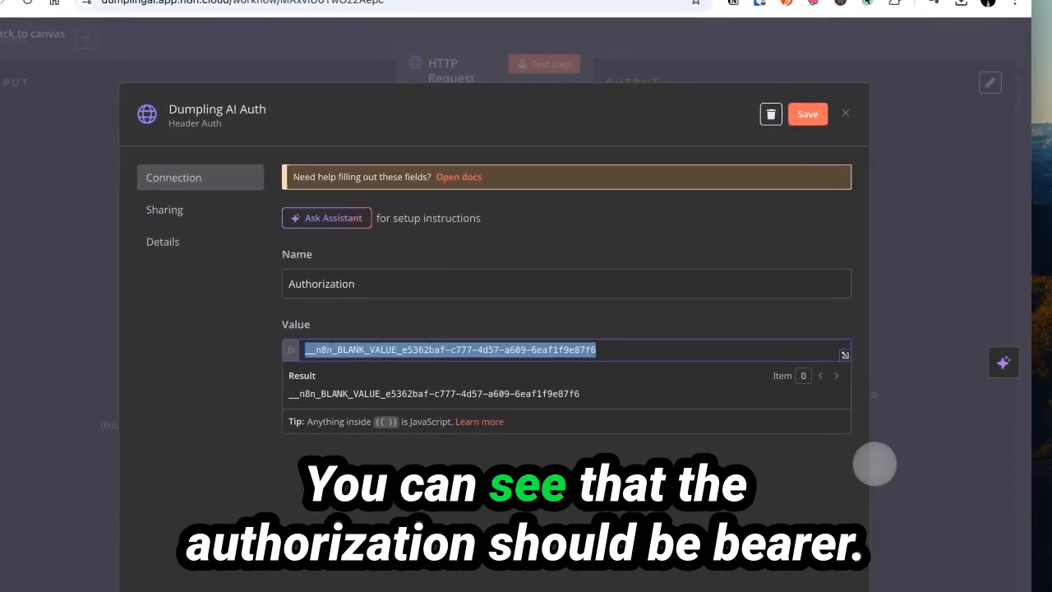
double_click(625, 350)
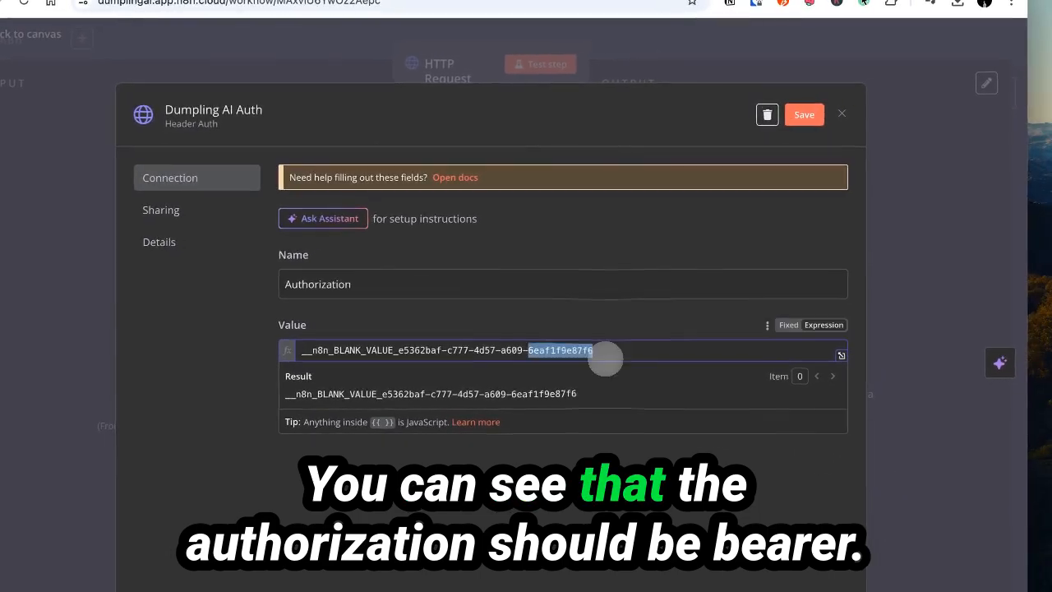
type("Bearer")
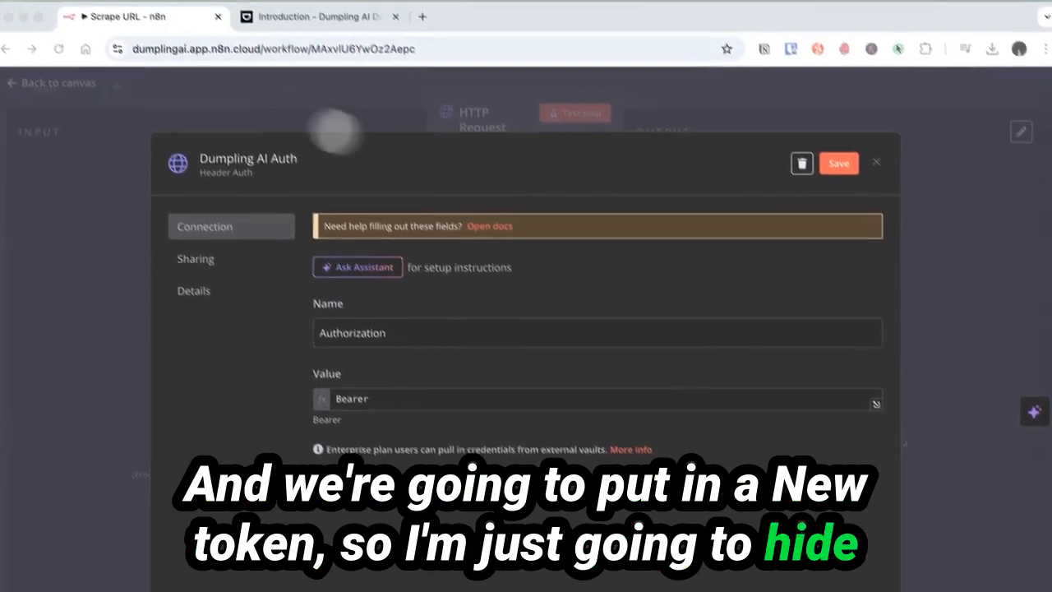
left_click_drag(154, 16, 1051, 148)
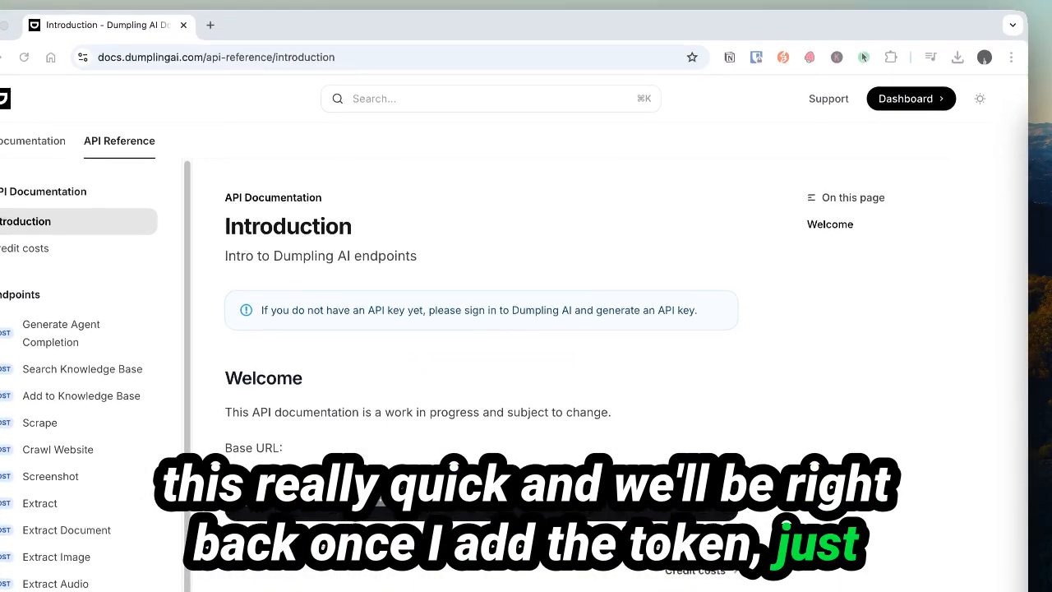
left_click_drag(1051, 8, 536, 53)
left_click(958, 19)
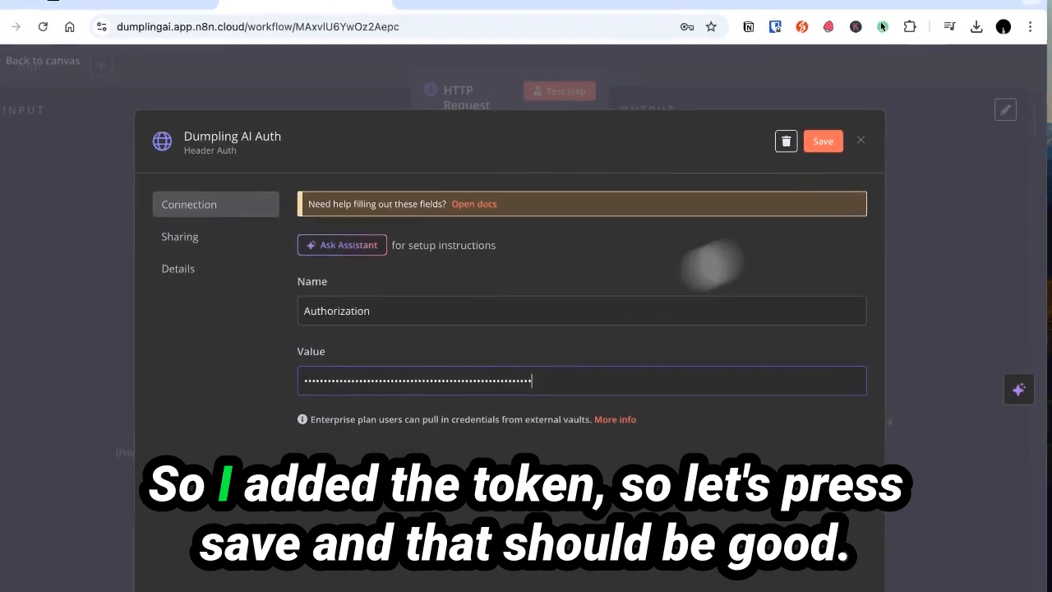
left_click(856, 143)
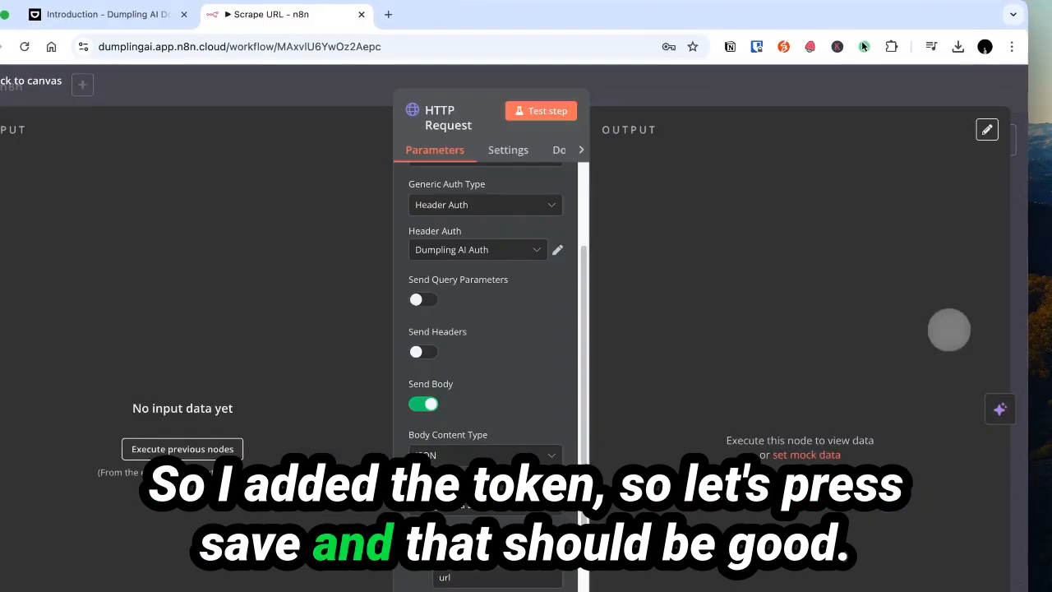
- Run a test of the HTTP Request node on its own
scroll(548, 415, "down", 5)
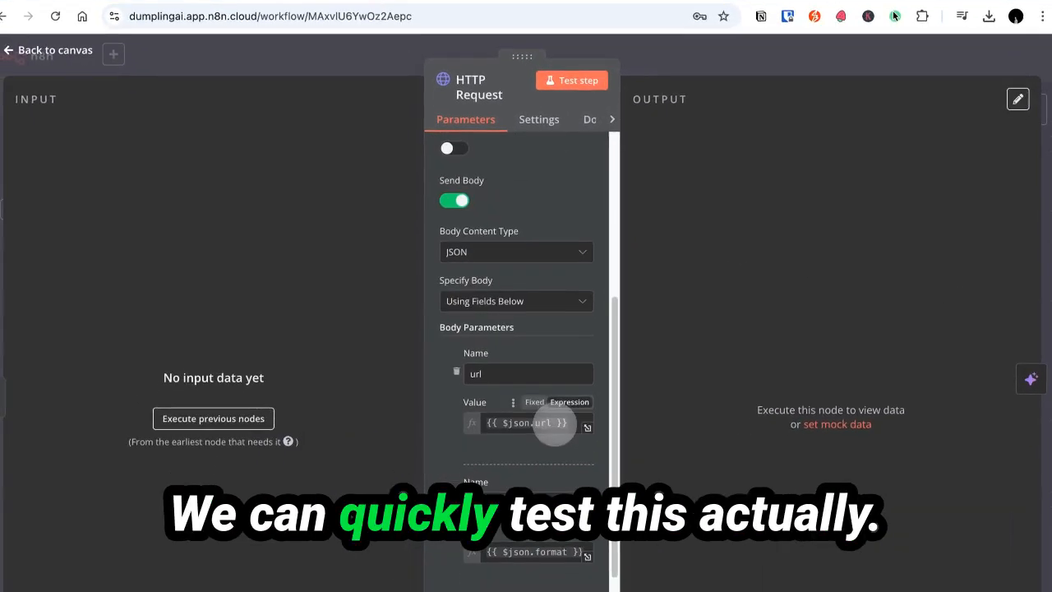
left_click(589, 90)
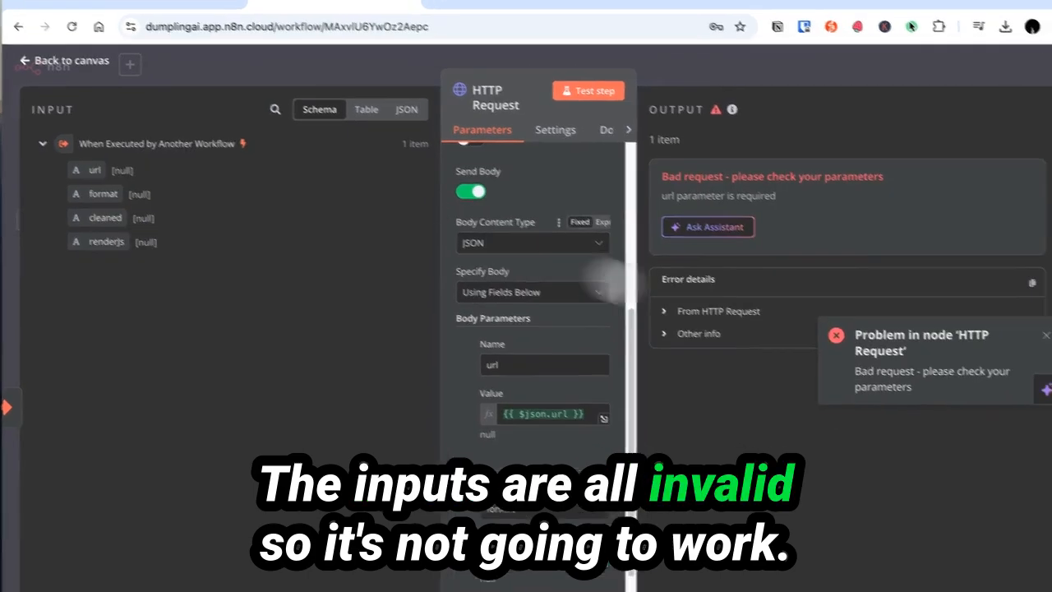
- Open the trigger node's output for editing, and load n8n.com in a new browser tab to get the site's address
left_click(380, 115)
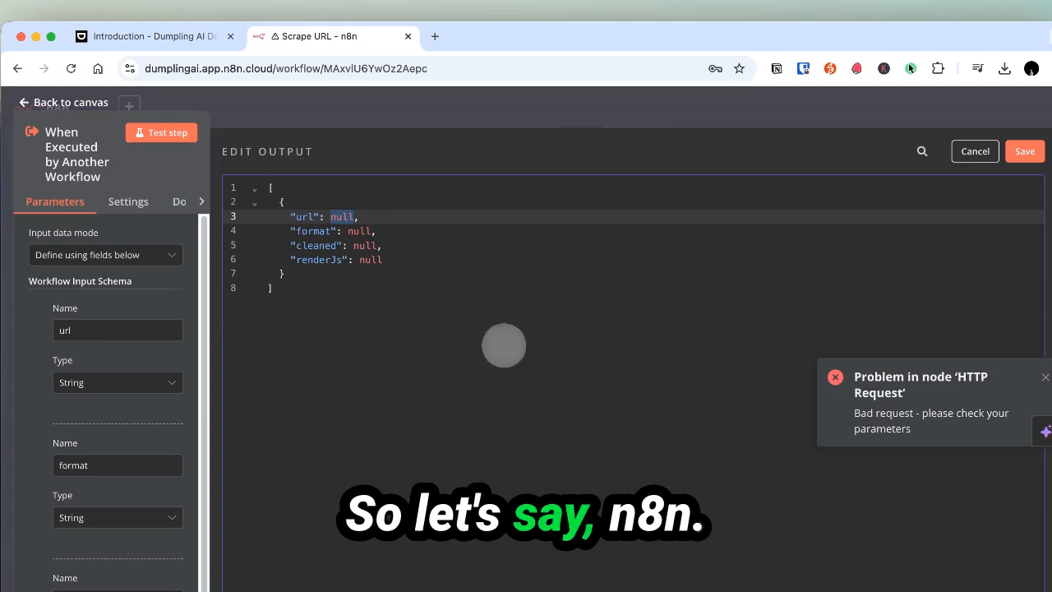
key("super+t")
type("n8n")
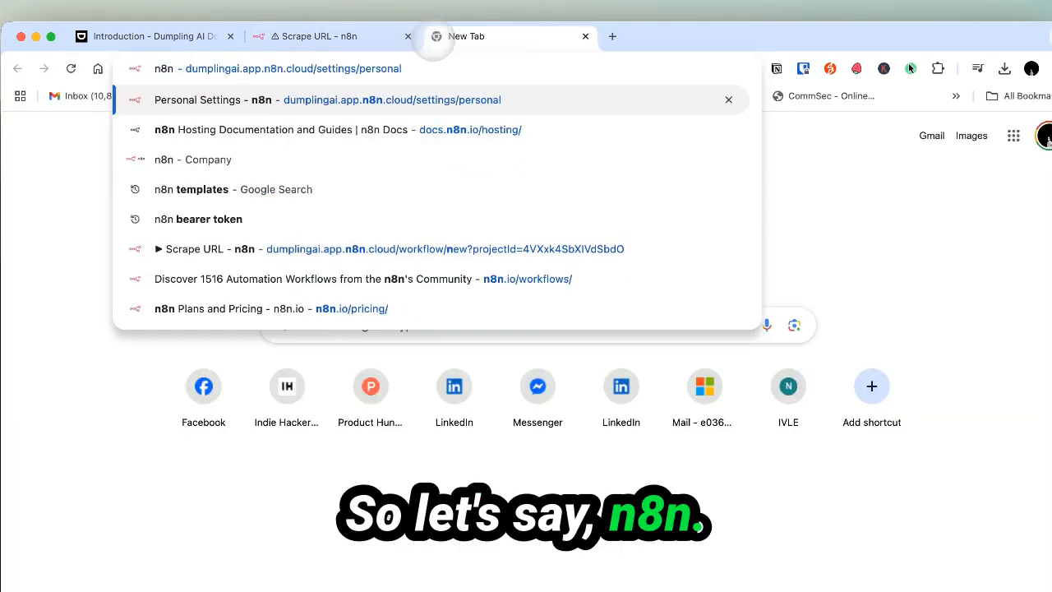
type(".com")
key("Return")
left_click(263, 36)
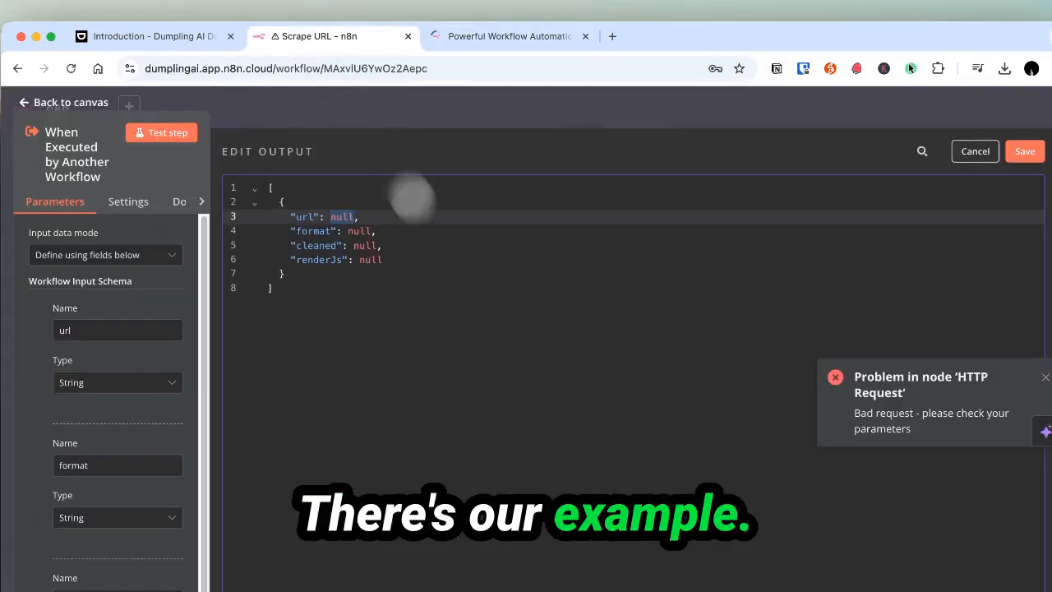
type("https://n8n.io/")
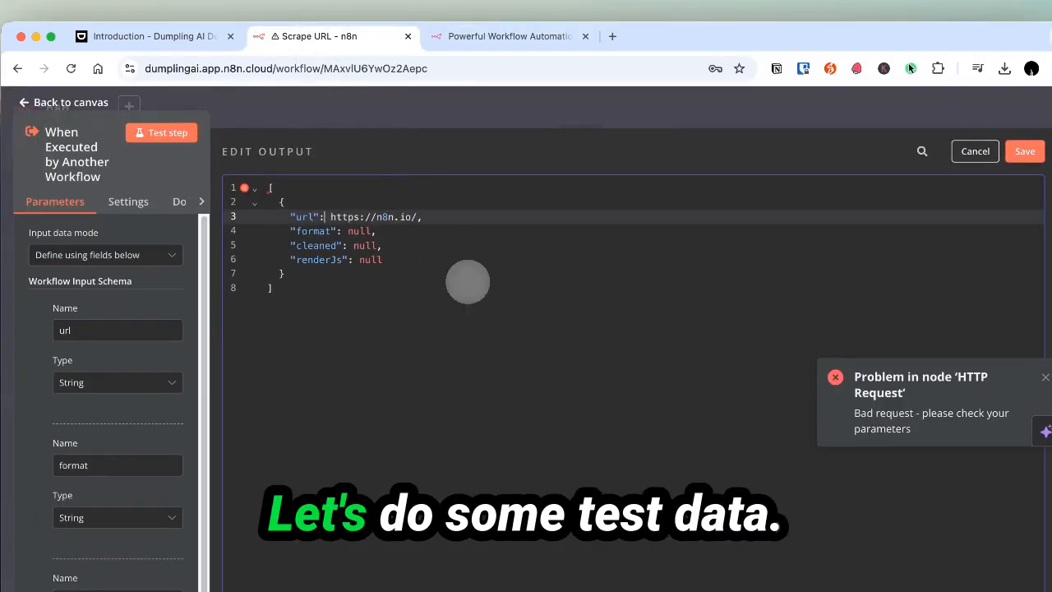
key("Right")
type("\"")
key("super+Right")
key("Left")
type("\"")
key("Down")
key("Left")
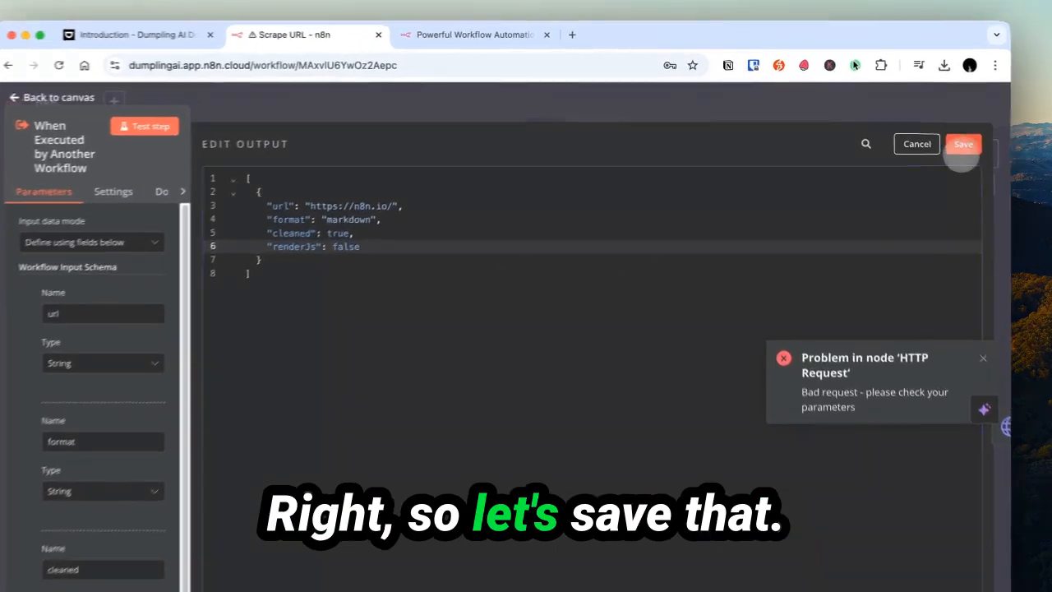
left_click(931, 132)
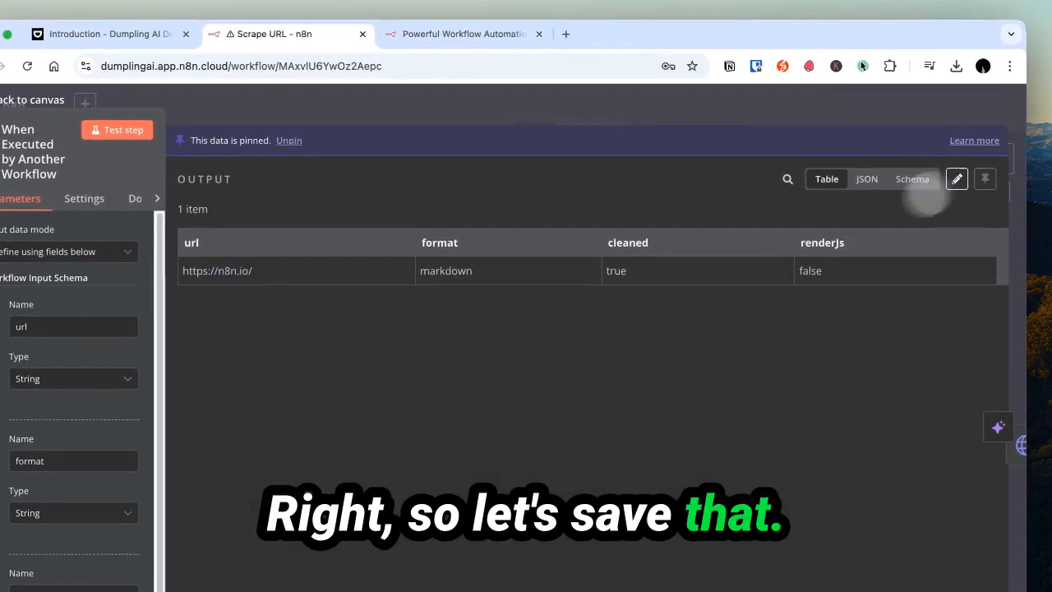
left_click(177, 98)
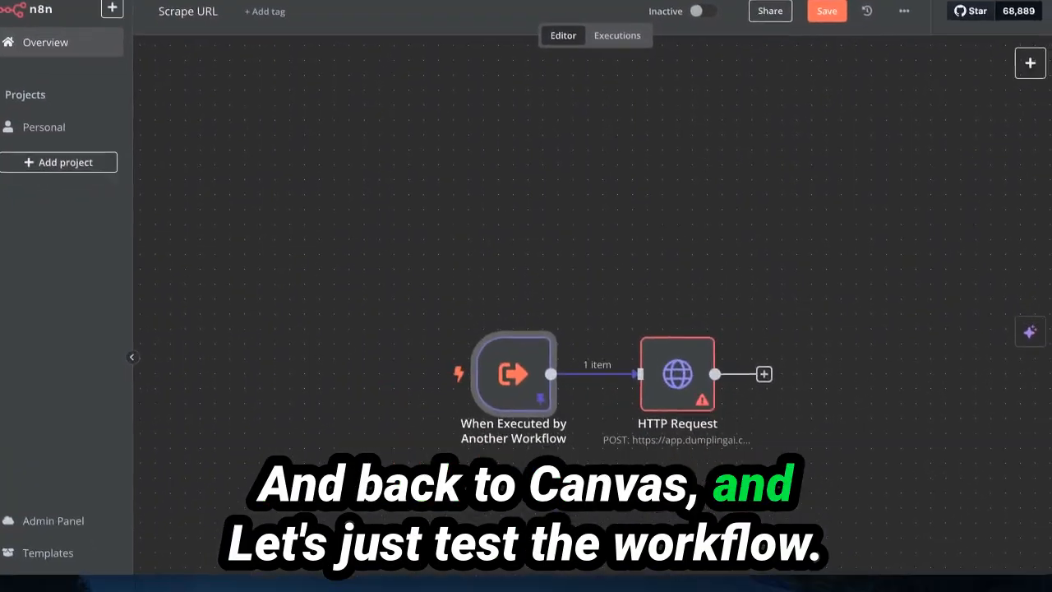
- Run a test of the Scrape URL workflow and examine the HTTP Request node's scraped output through to the content column
left_click(474, 383)
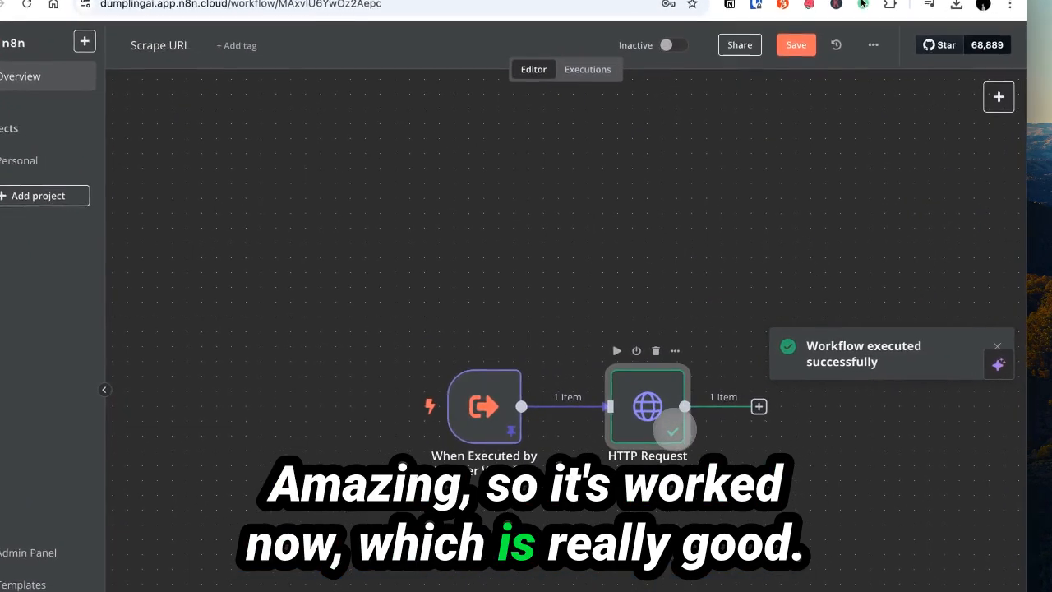
double_click(646, 394)
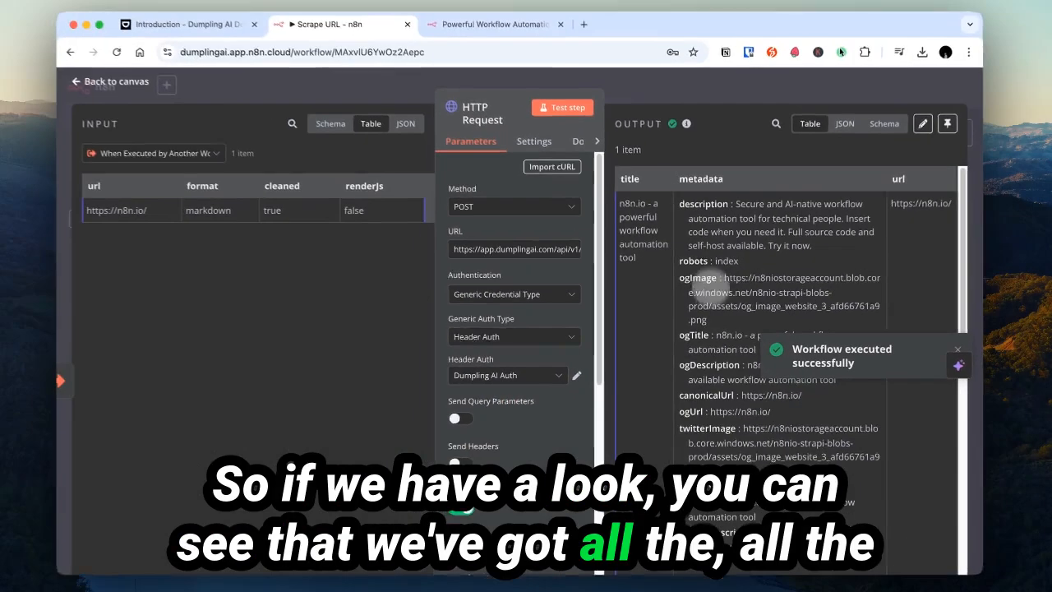
scroll(717, 295, "down", 3)
scroll(744, 485, "up", 3)
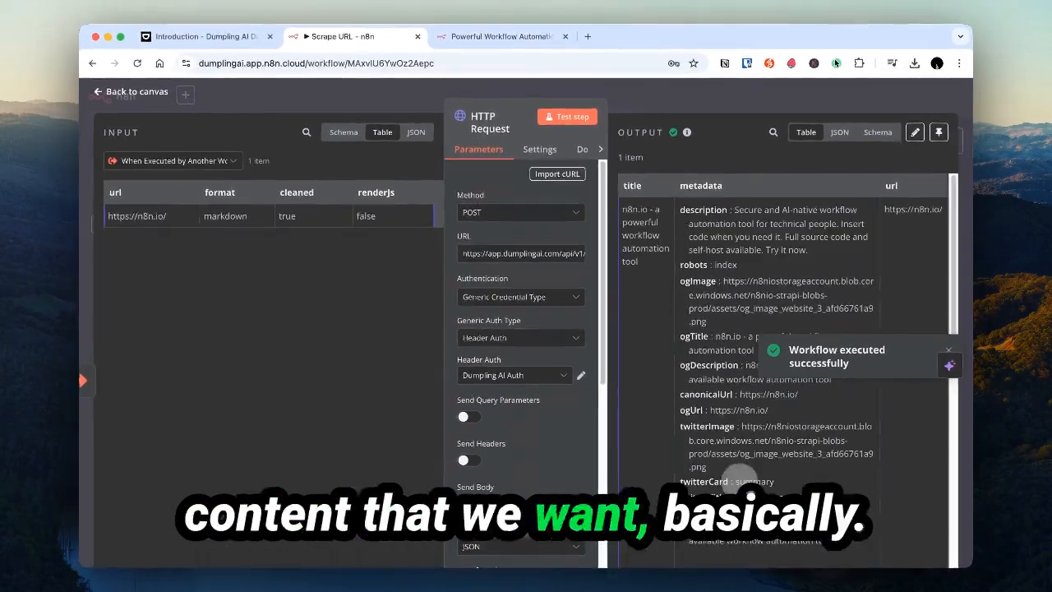
scroll(789, 345, "right", 5)
scroll(810, 329, "down", 3)
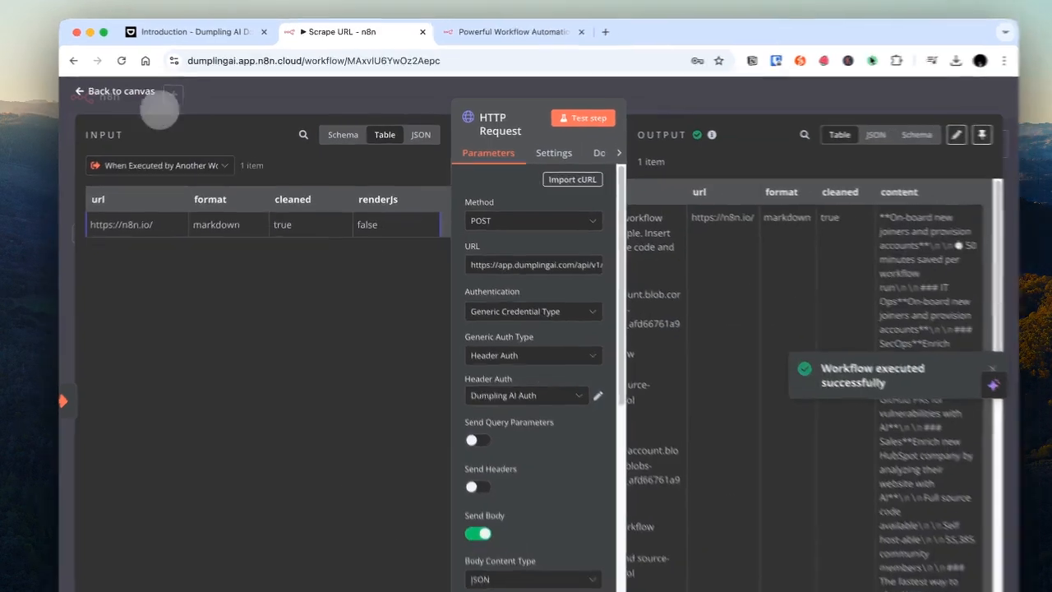
- Save the Scrape URL workflow's changes and open the AI agent workflow "My workflow 3" from the Personal project
left_click(156, 92)
left_click(79, 215)
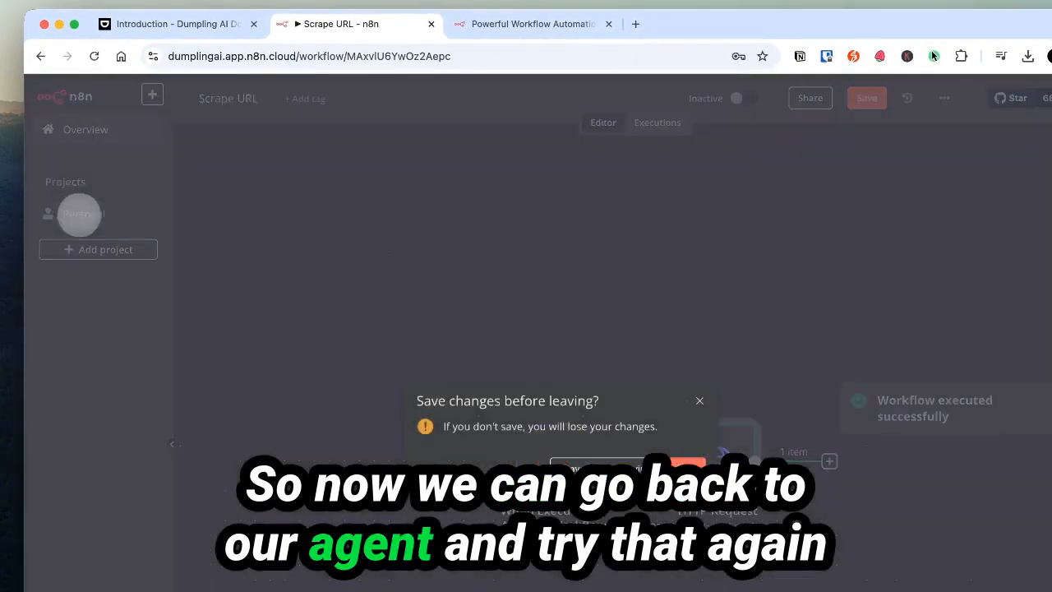
left_click(663, 407)
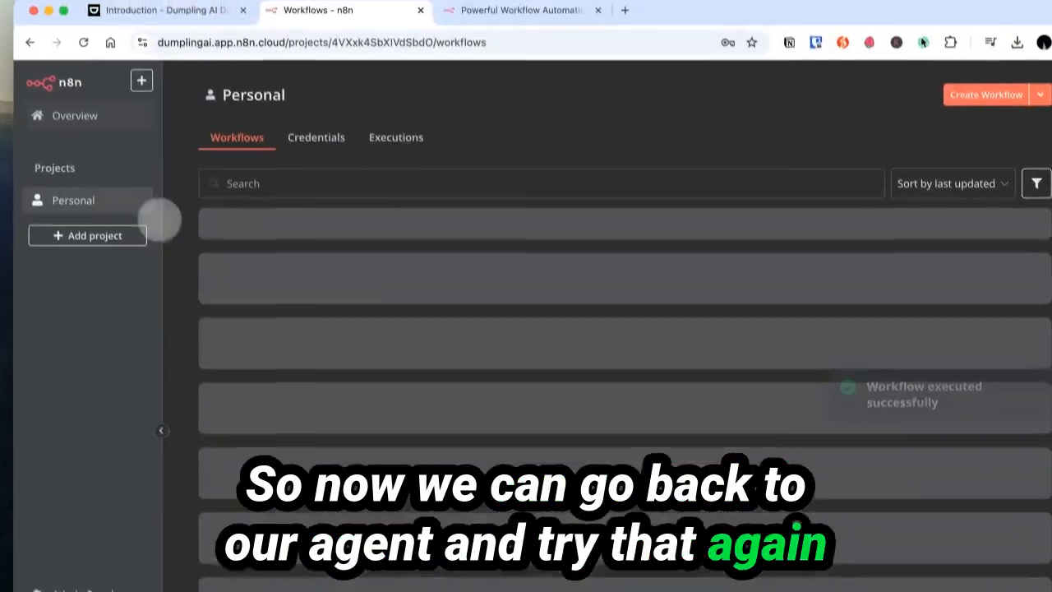
left_click(263, 287)
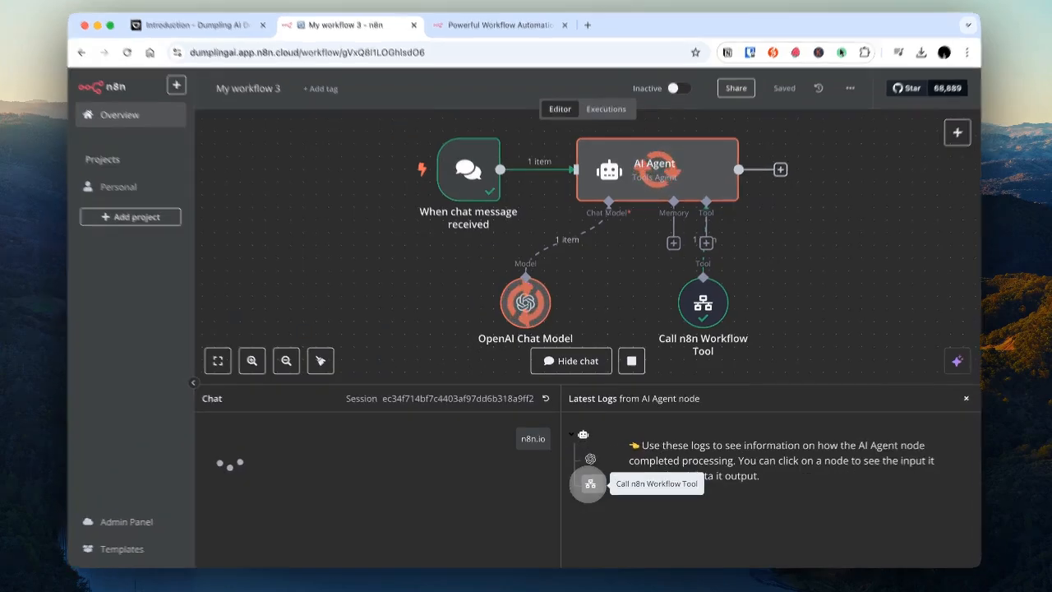
- Inspect the AI Agent's run logs for the Call n8n Workflow Tool and the OpenAI Chat Model
left_click(590, 486)
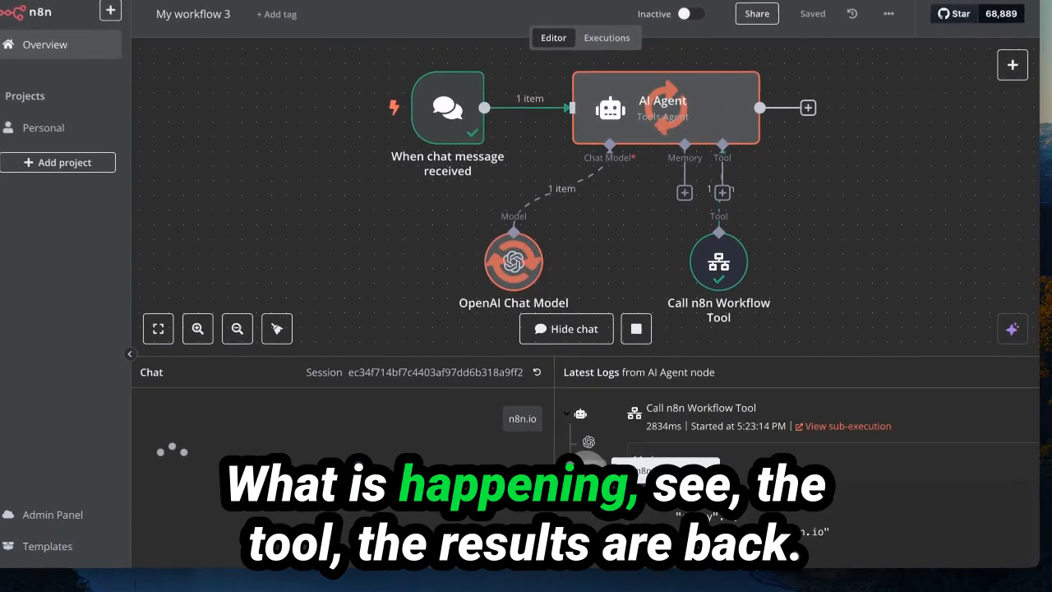
scroll(778, 539, "down", 4)
scroll(821, 533, "down", 5)
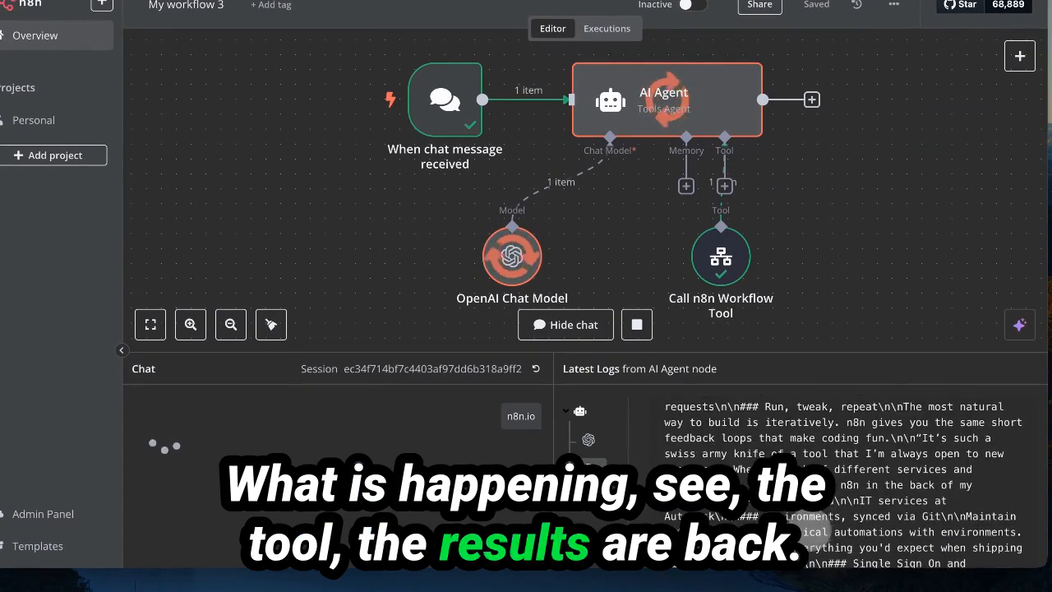
left_click(589, 440)
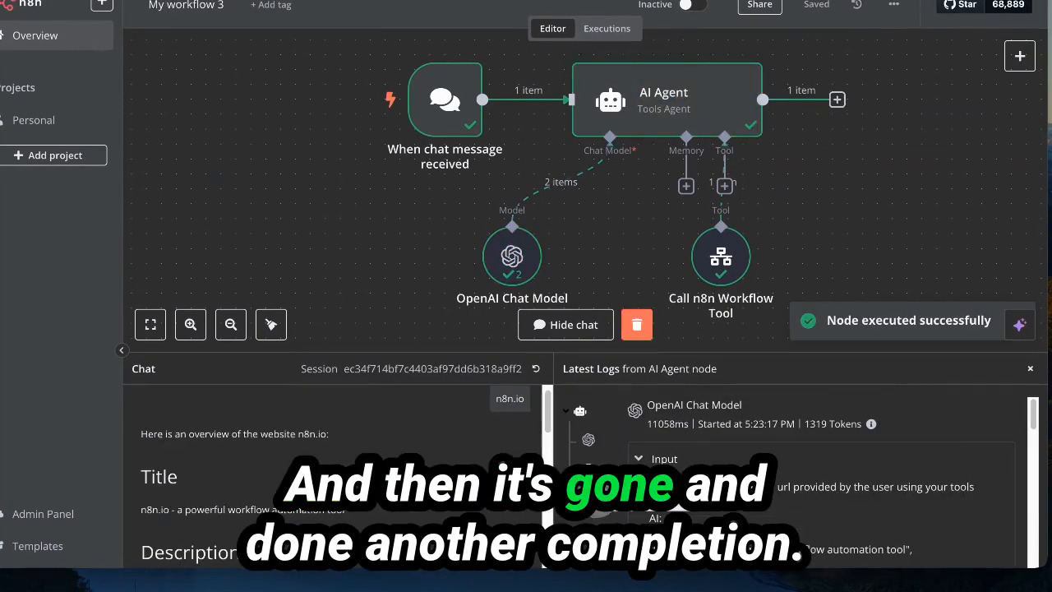
scroll(345, 485, "up", 1)
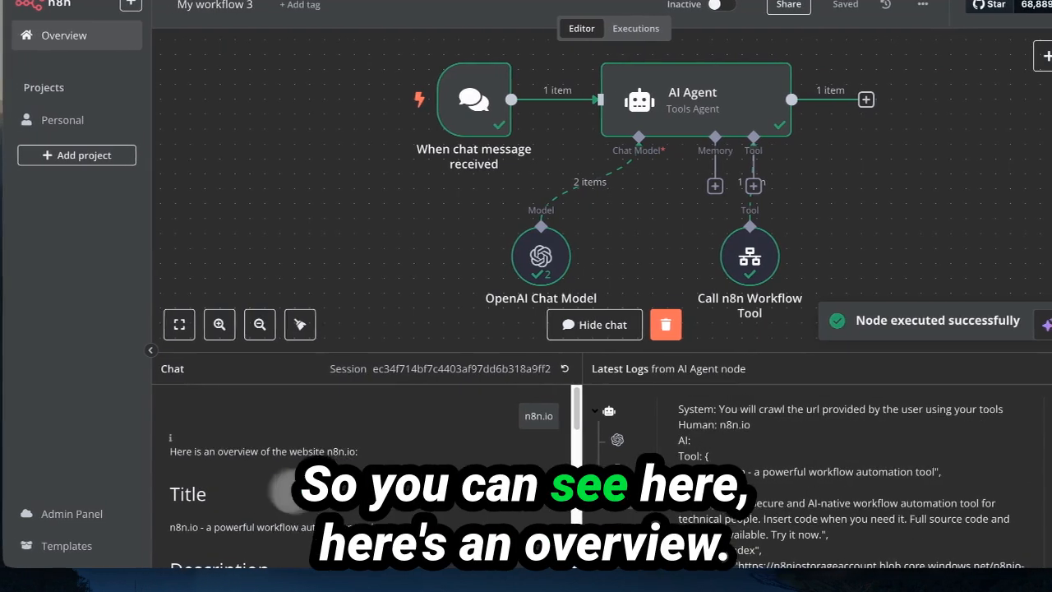
- Read through the agent's chat reply with the overview of the n8n.io website
left_click_drag(164, 451, 330, 453)
scroll(294, 512, "down", 2)
left_click_drag(265, 516, 345, 559)
scroll(353, 543, "down", 6)
scroll(370, 469, "down", 5)
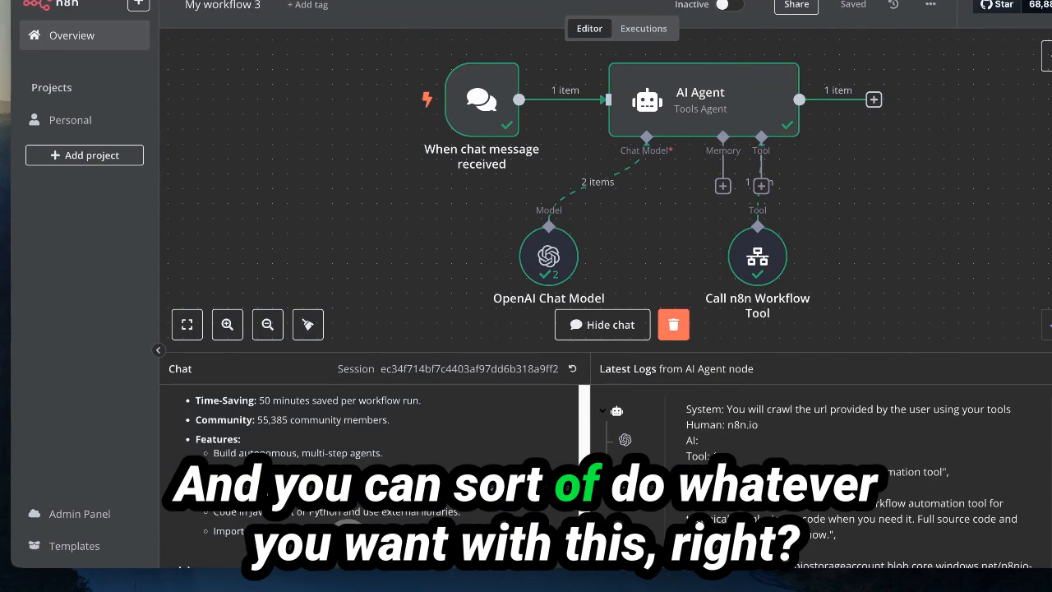
scroll(354, 516, "up", 10)
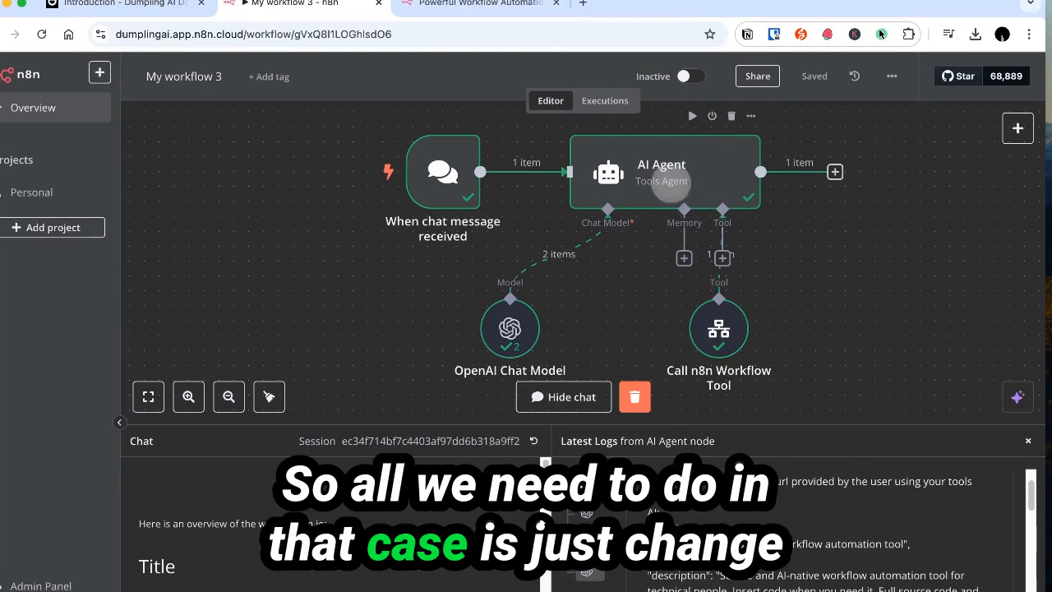
- Extend the AI Agent's system message with "and then write a SEO blog post based on the scraped content" and return to the canvas
double_click(649, 176)
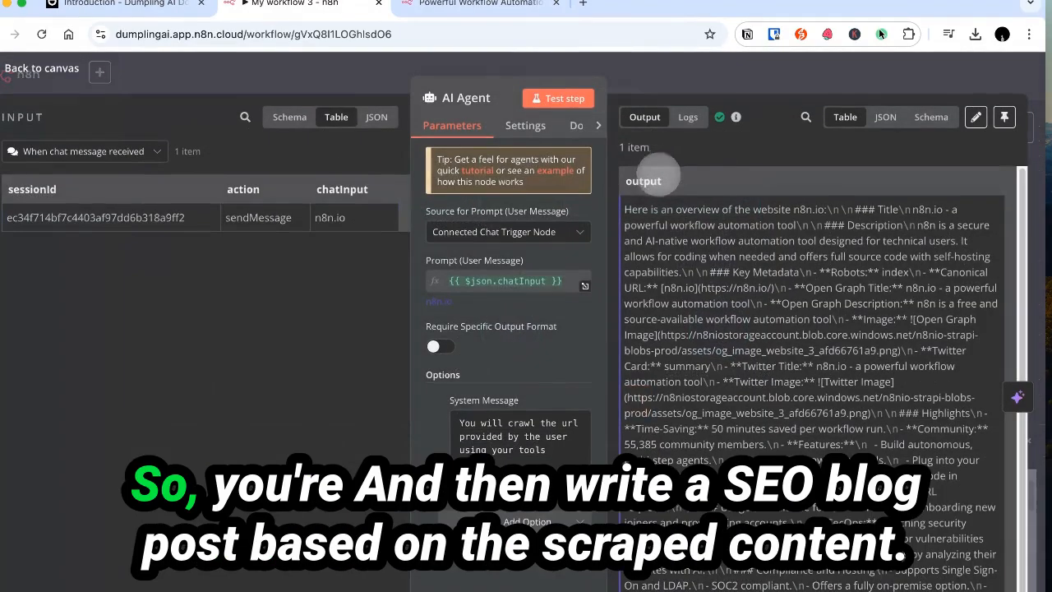
left_click(551, 455)
key("alt+BackSpace")
key("alt+BackSpace")
type("and then ")
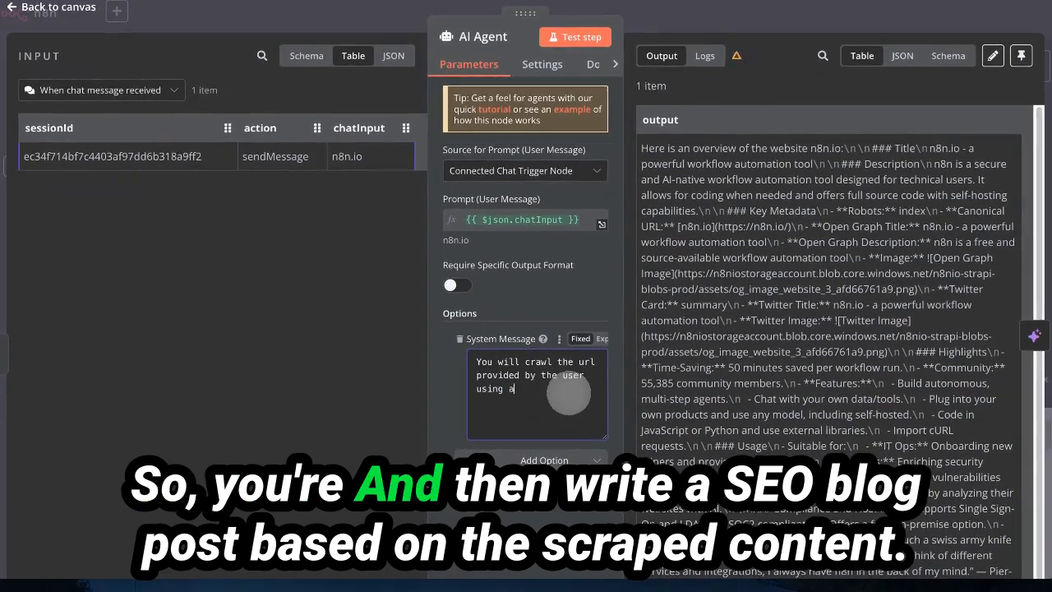
type("write a")
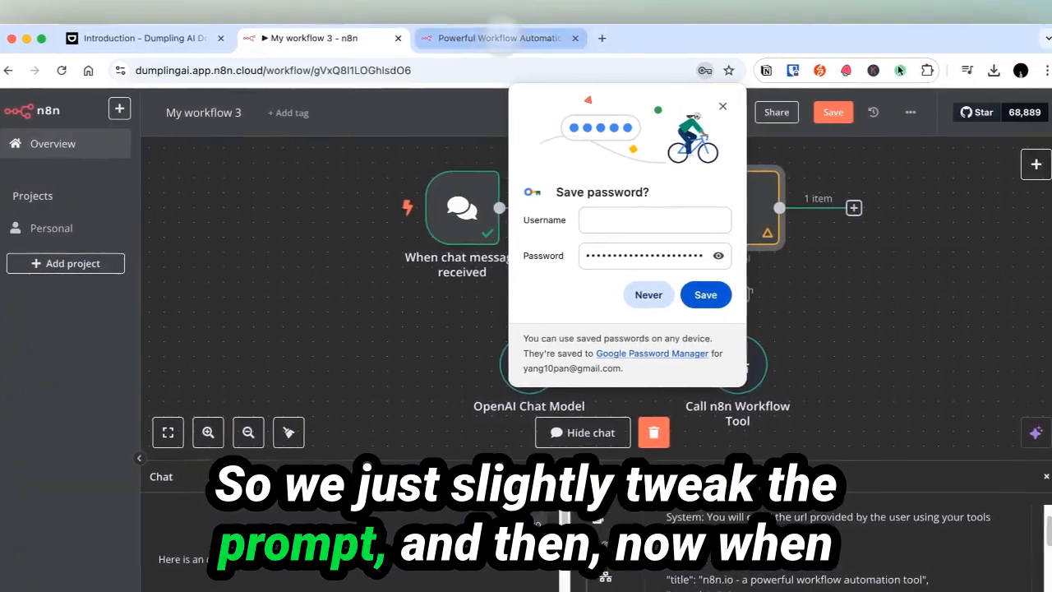
left_click(723, 107)
- Open the Telegram bots guide from the n8n.io website's Top guides and copy its address
left_click(460, 38)
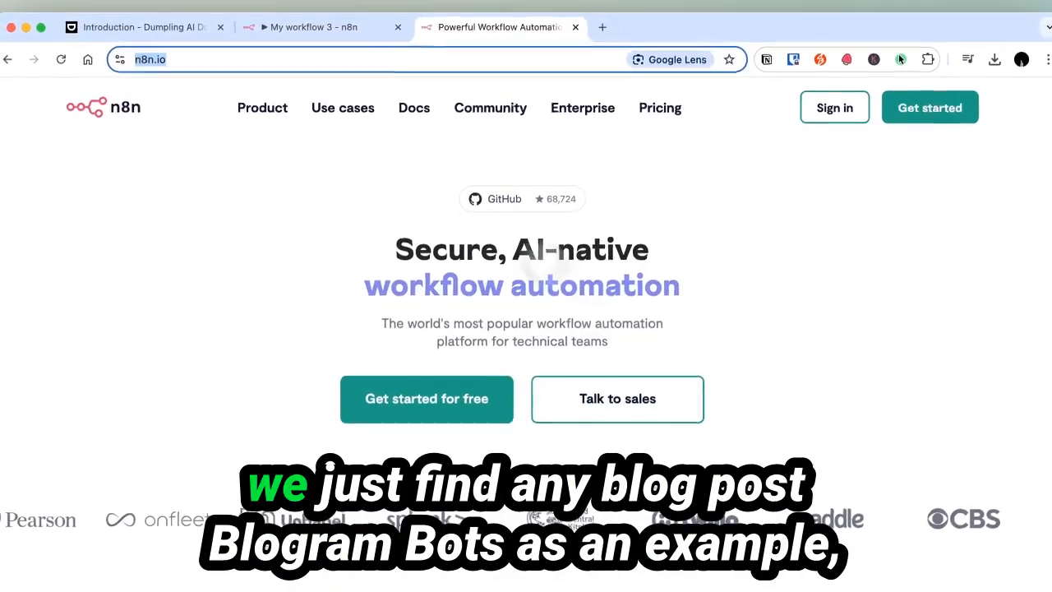
scroll(417, 101, "down", 3)
mouse_move(417, 101)
scroll(498, 309, "down", 15)
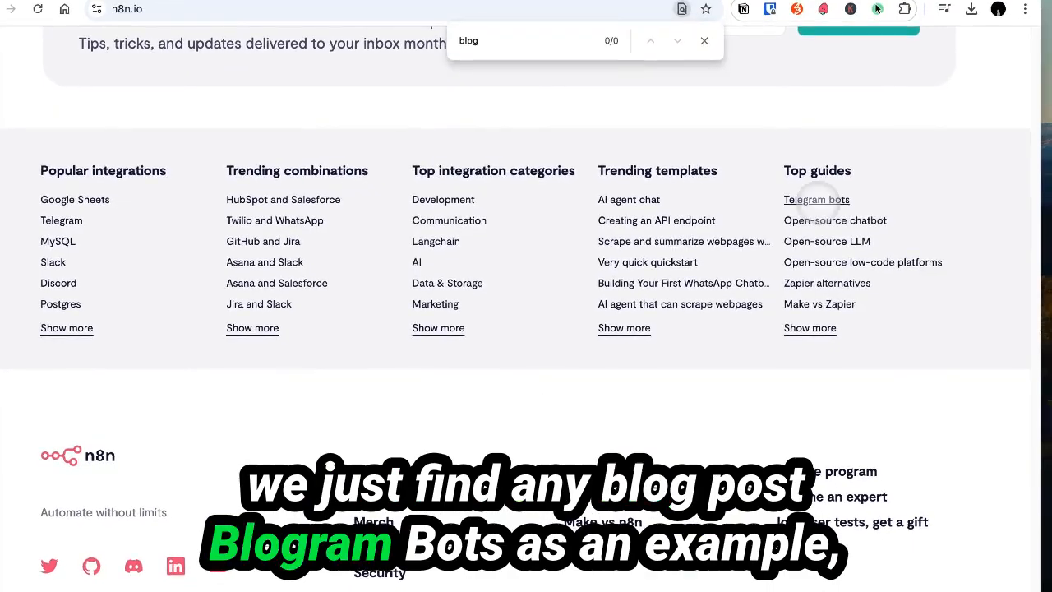
left_click(816, 199)
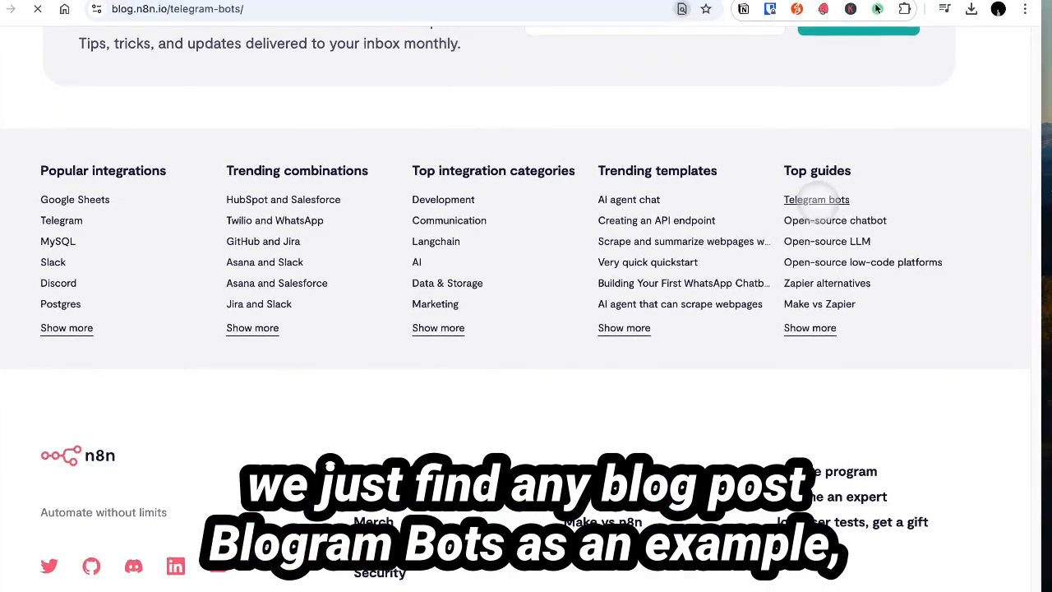
scroll(456, 109, "down", 8)
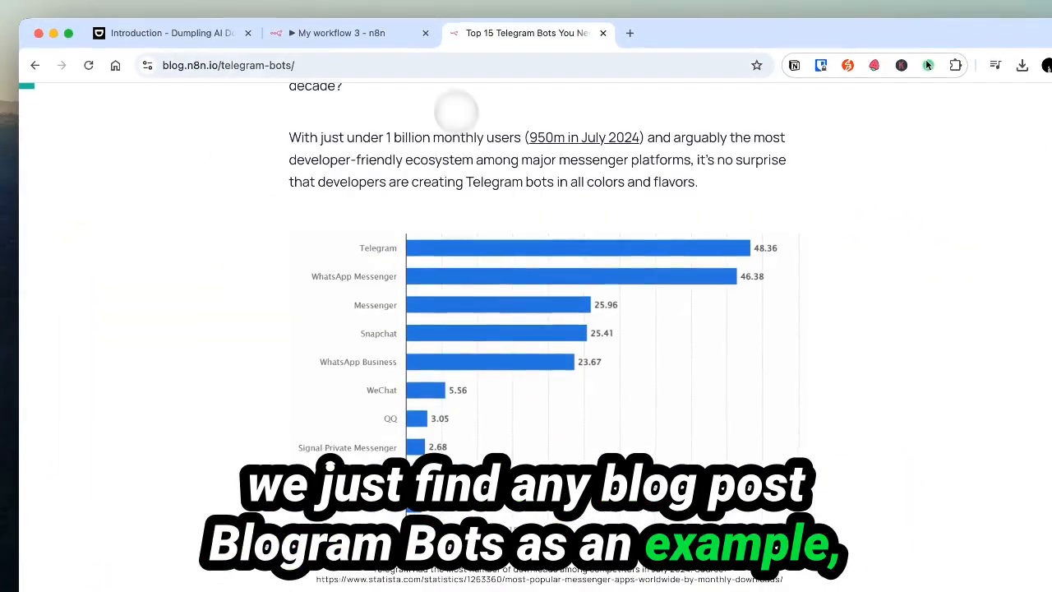
left_click(482, 66)
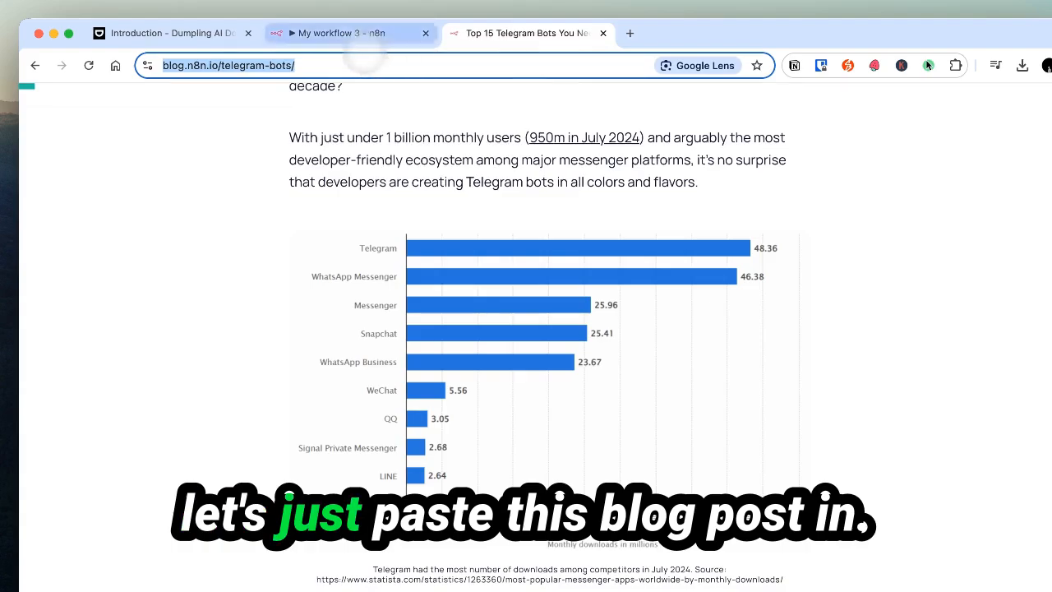
left_click(330, 35)
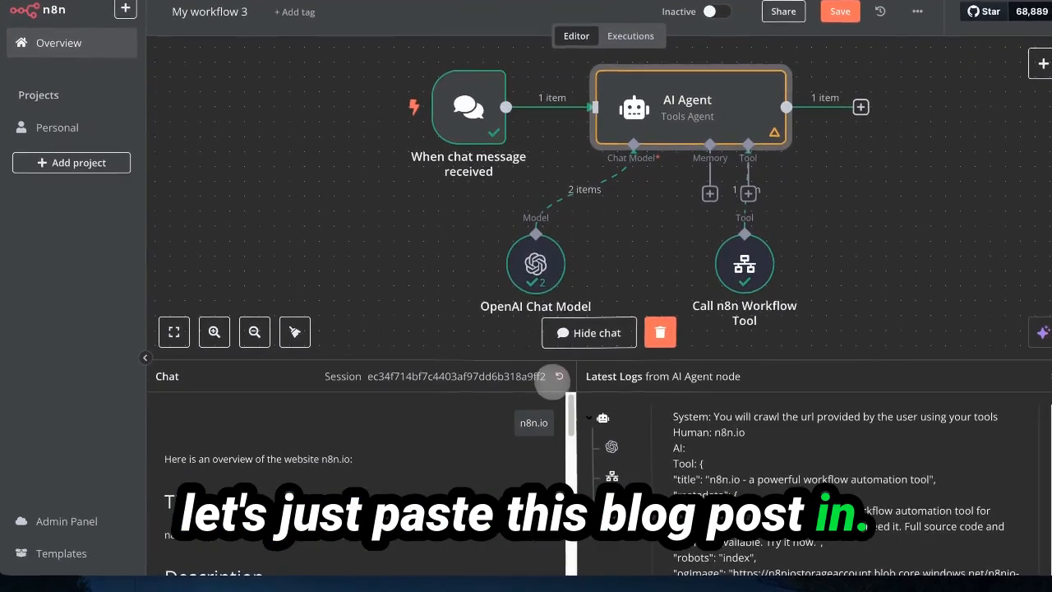
left_click(561, 382)
left_click(655, 384)
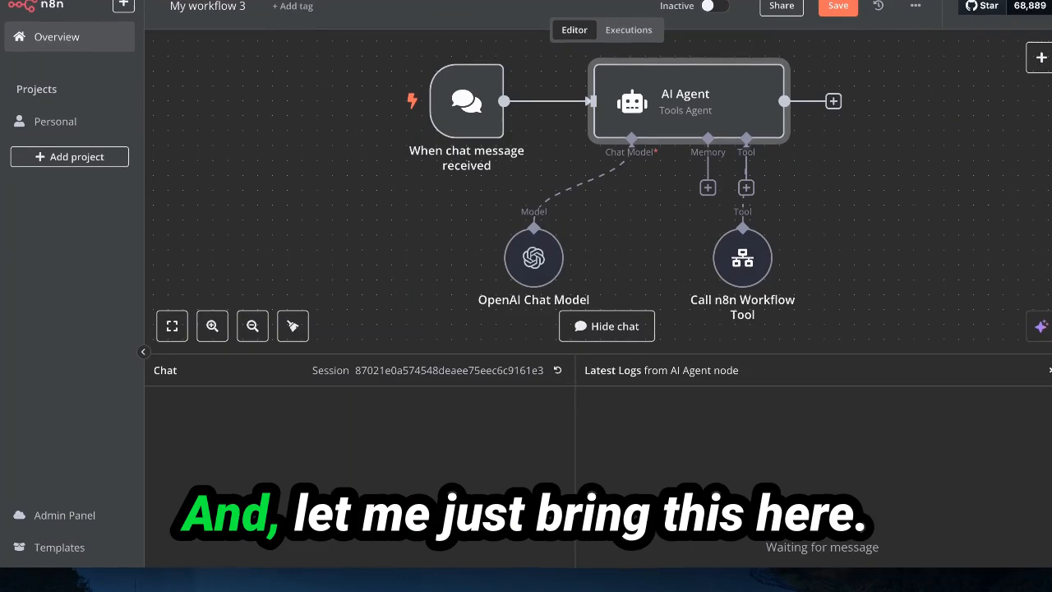
mouse_move(604, 567)
left_mouse_down()
mouse_move(604, 537)
mouse_move(604, 565)
left_mouse_up()
key("Return")
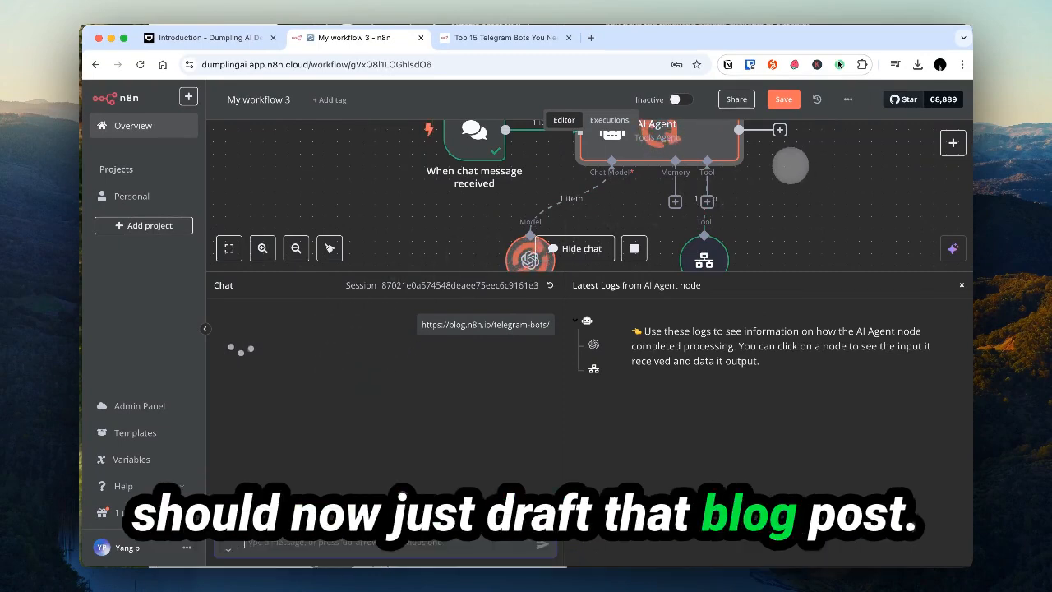
scroll(490, 223, "down", 1)
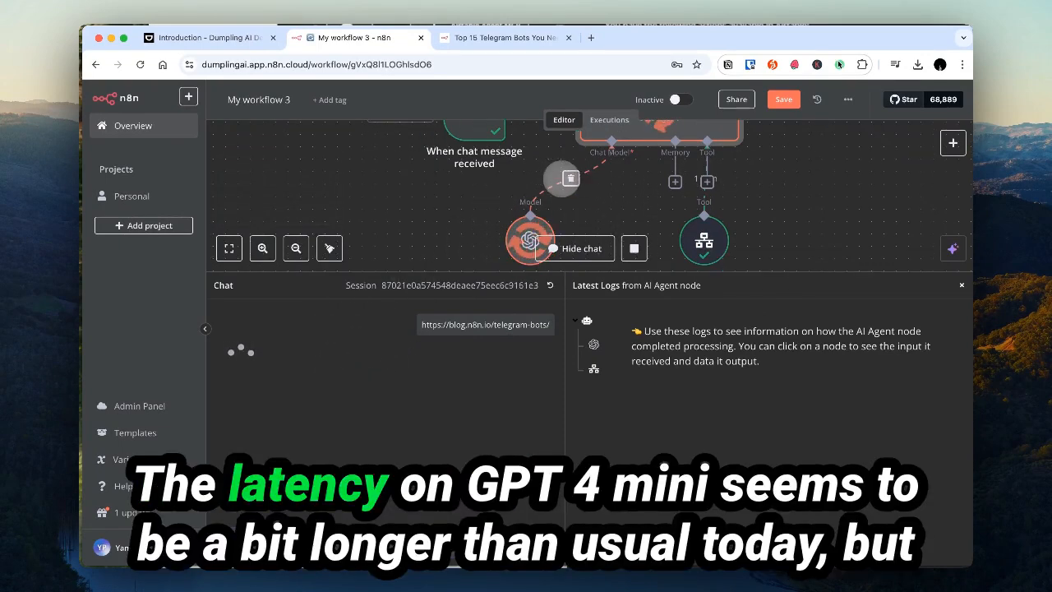
scroll(575, 182, "up", 3)
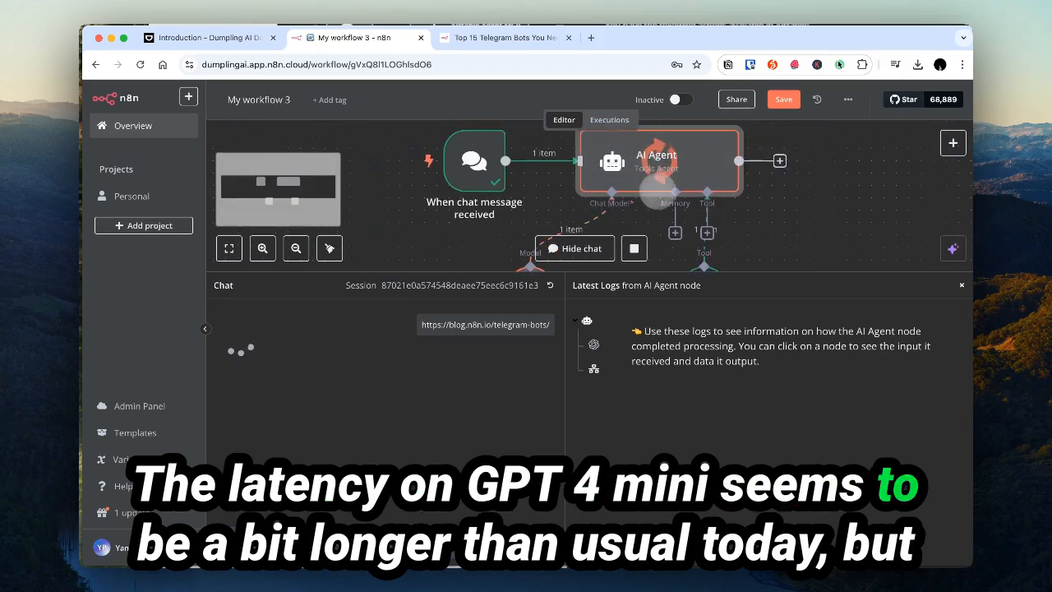
scroll(657, 193, "down", 3)
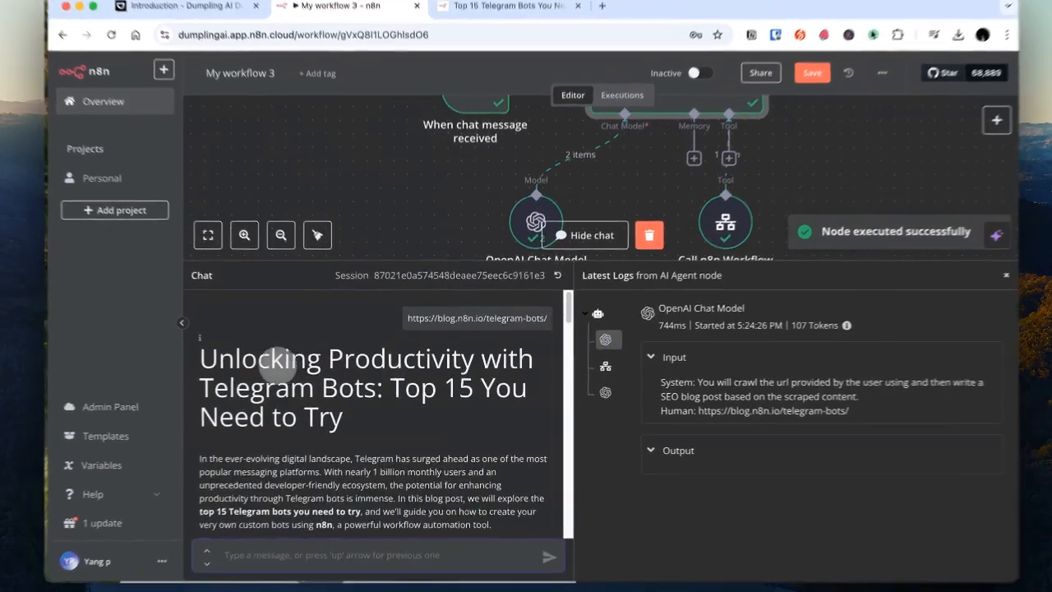
- Read through the SEO blog post on Telegram bots that the agent wrote in the chat
left_click_drag(274, 362, 424, 428)
scroll(403, 432, "down", 1)
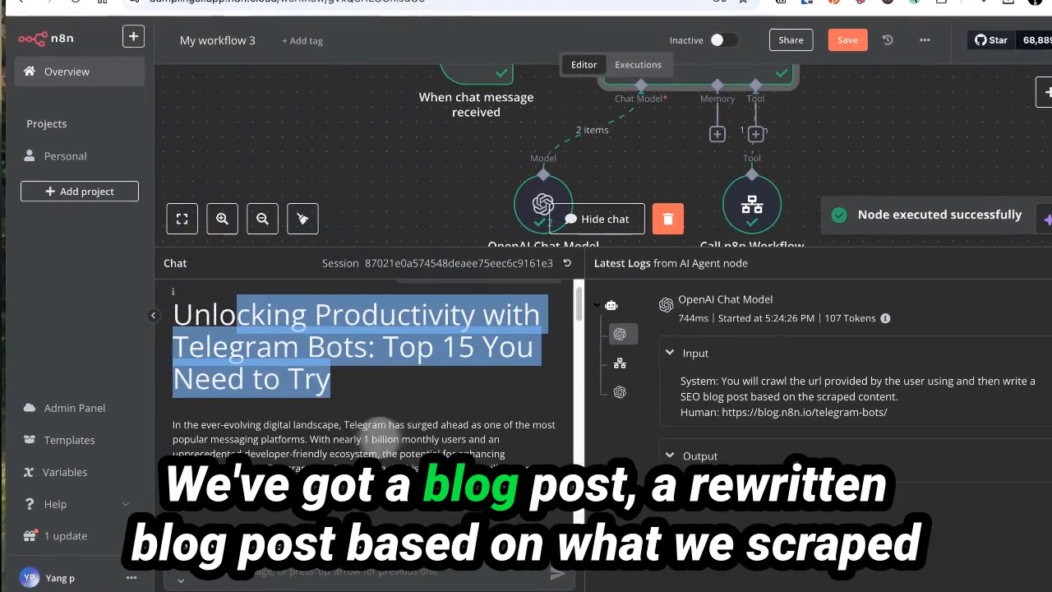
left_click_drag(275, 439, 423, 499)
scroll(397, 419, "down", 10)
scroll(397, 420, "down", 10)
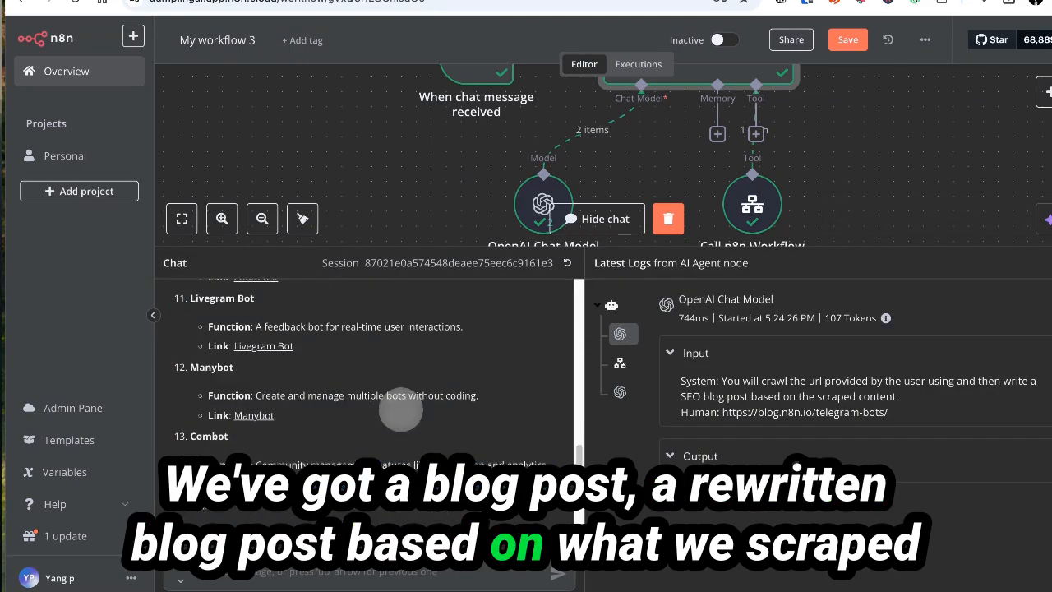
scroll(403, 394, "up", 20)
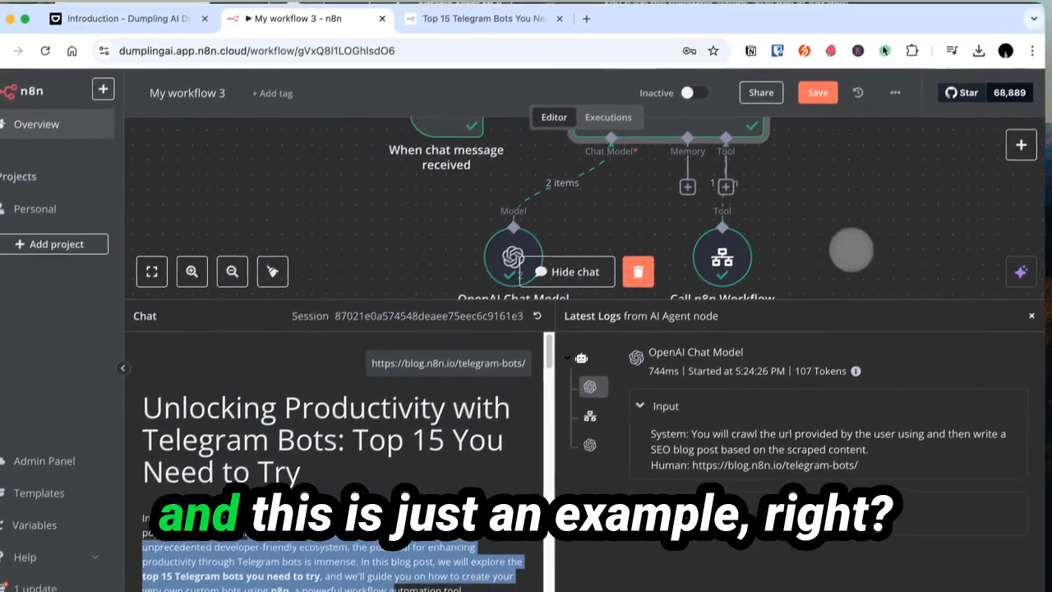
scroll(888, 195, "up", 2)
left_click(888, 194)
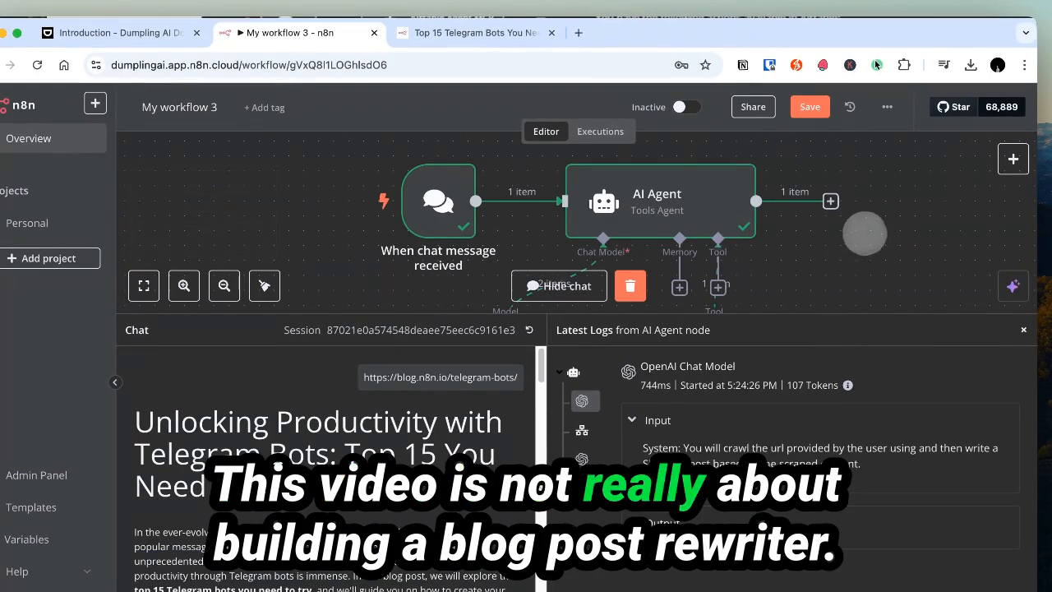
scroll(884, 230, "down", 2)
scroll(851, 270, "down", 3)
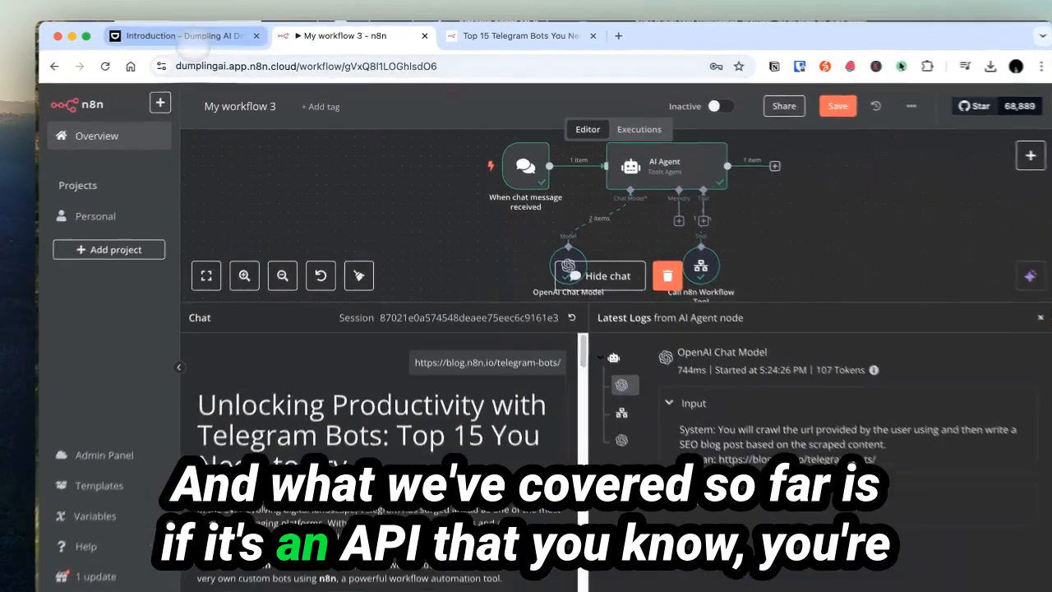
left_click(206, 37)
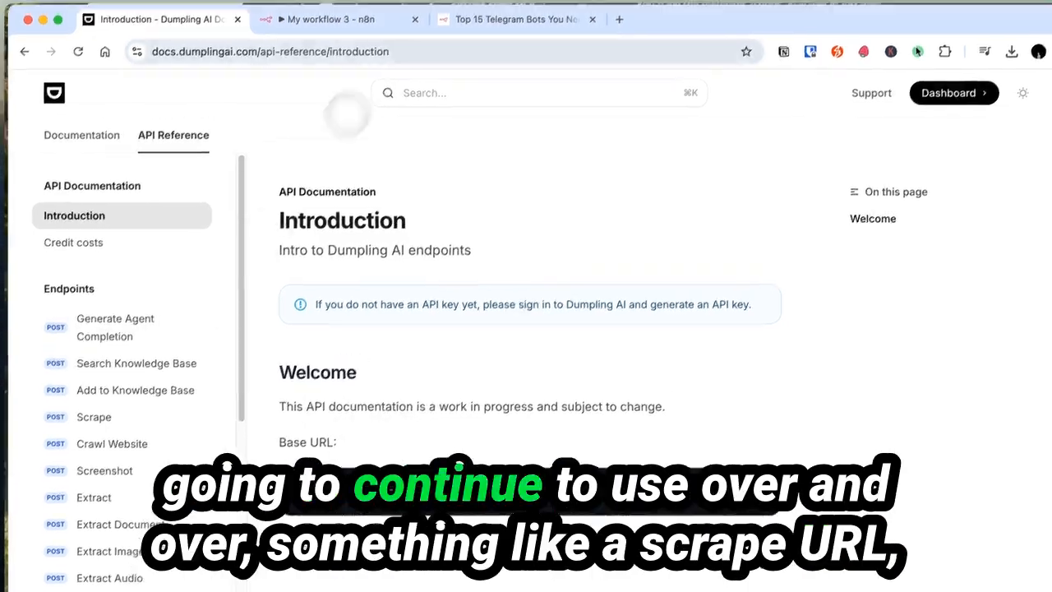
left_click(339, 5)
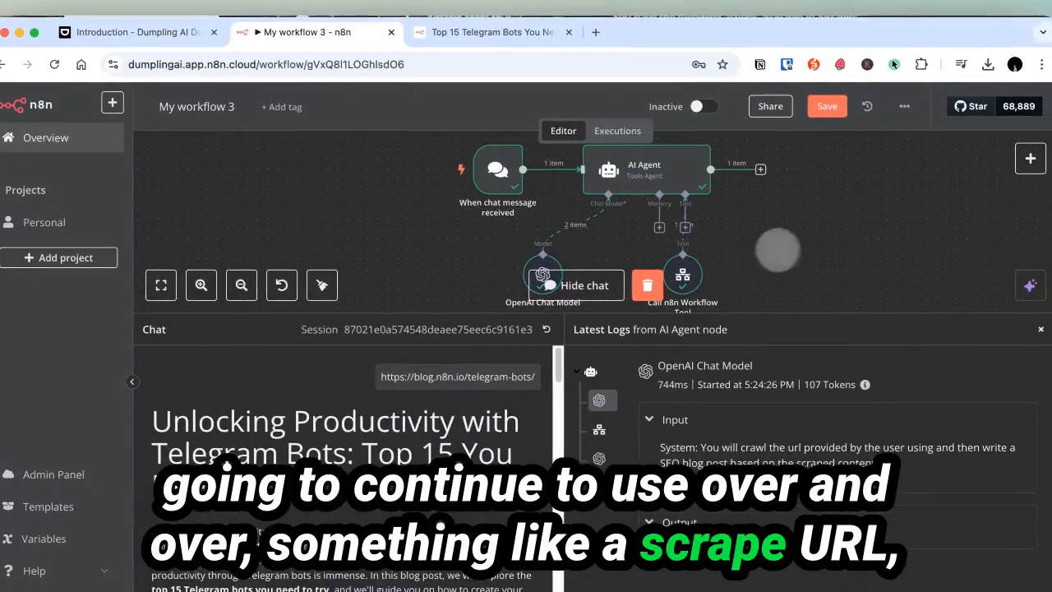
left_click(120, 41)
left_click(324, 41)
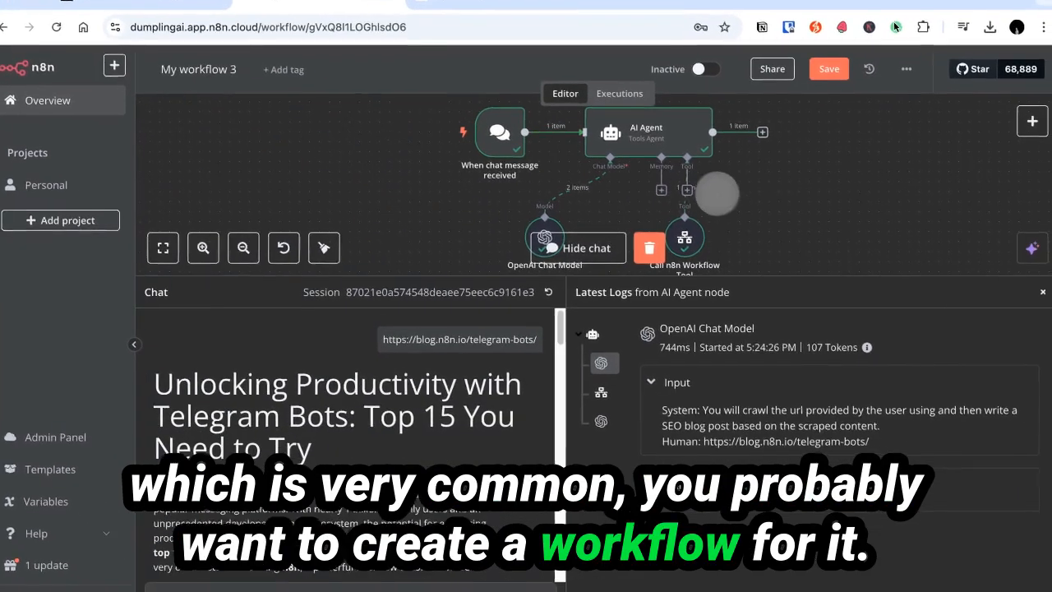
- Review the parameters and output of the Call n8n Workflow Tool node and return to the canvas
scroll(765, 246, "down", 1)
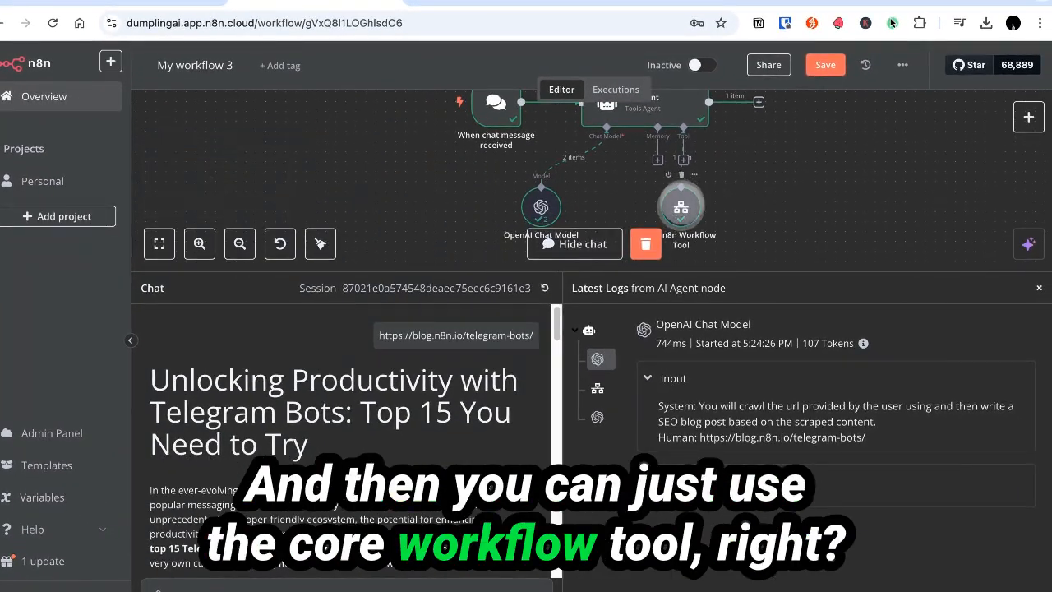
double_click(681, 206)
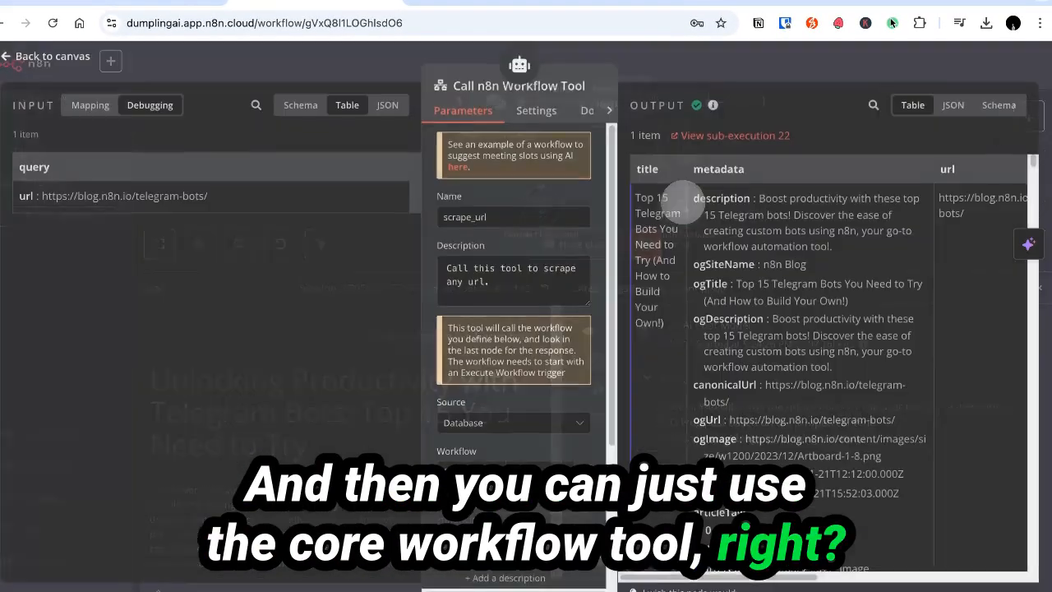
left_click(21, 59)
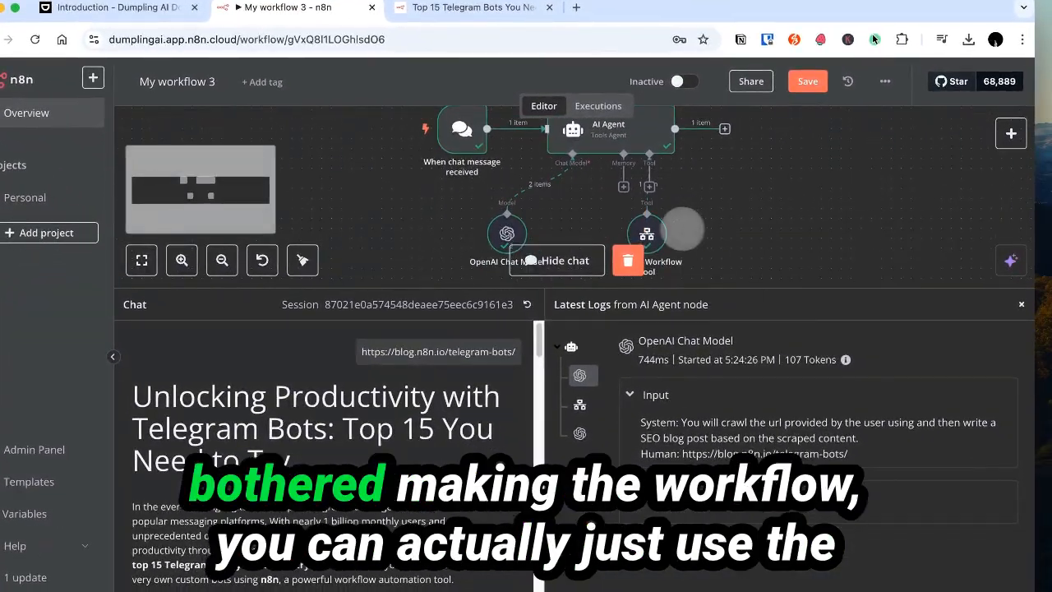
- Move the Call n8n Workflow Tool node aside and attach an HTTP Request Tool to the AI Agent, placed beside it
left_click_drag(717, 215, 746, 204)
left_click(649, 187)
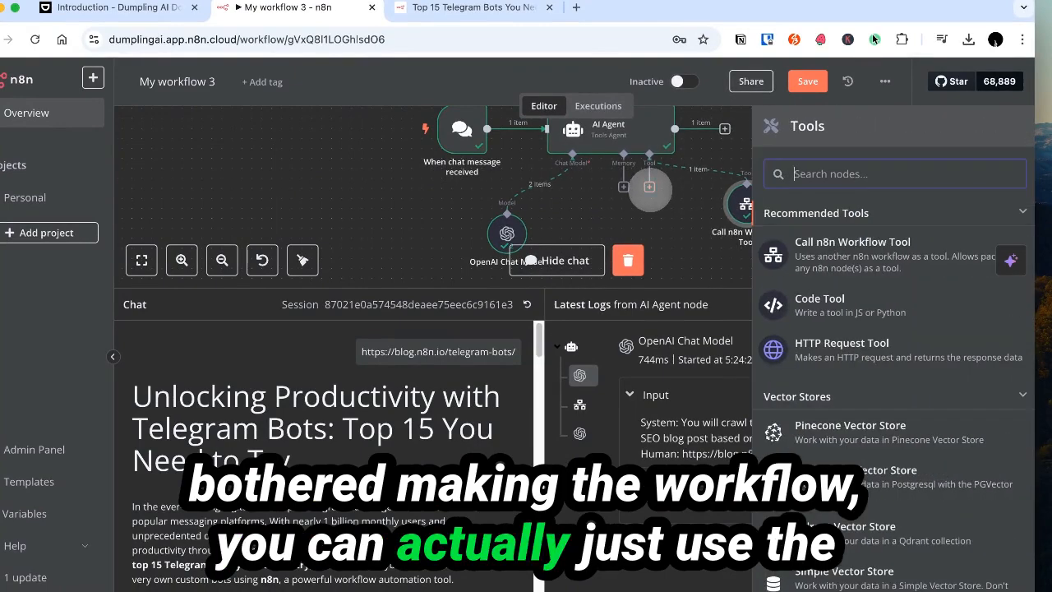
left_click(853, 343)
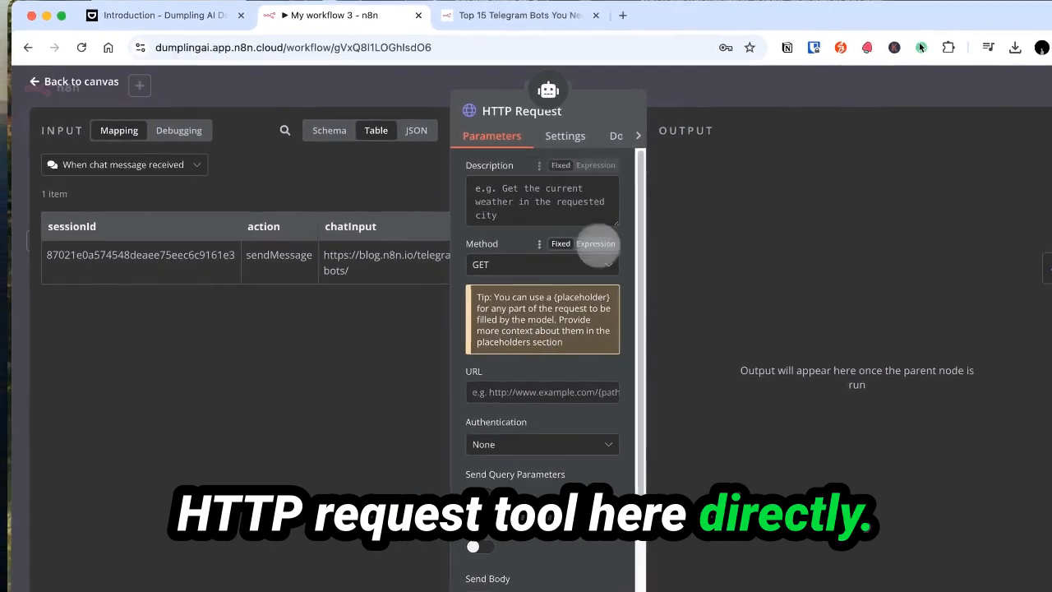
scroll(588, 263, "down", 3)
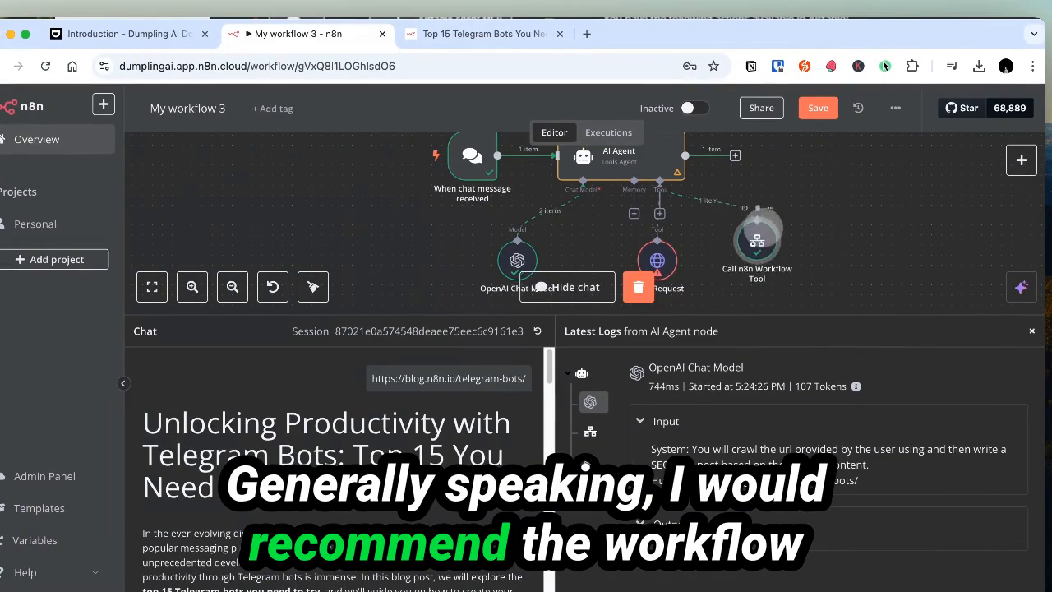
left_click_drag(771, 215, 771, 245)
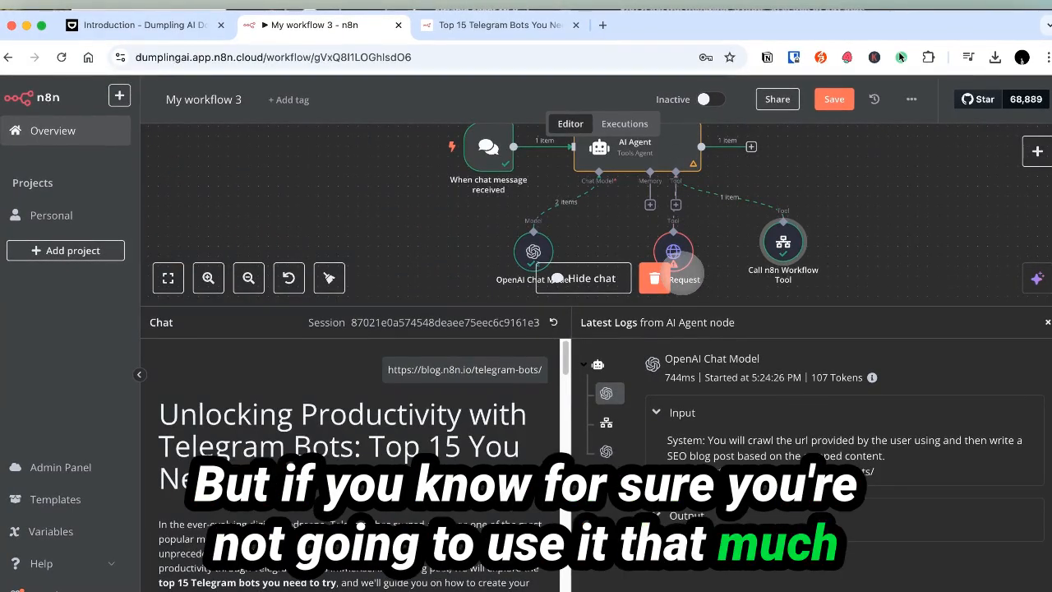
mouse_move(680, 261)
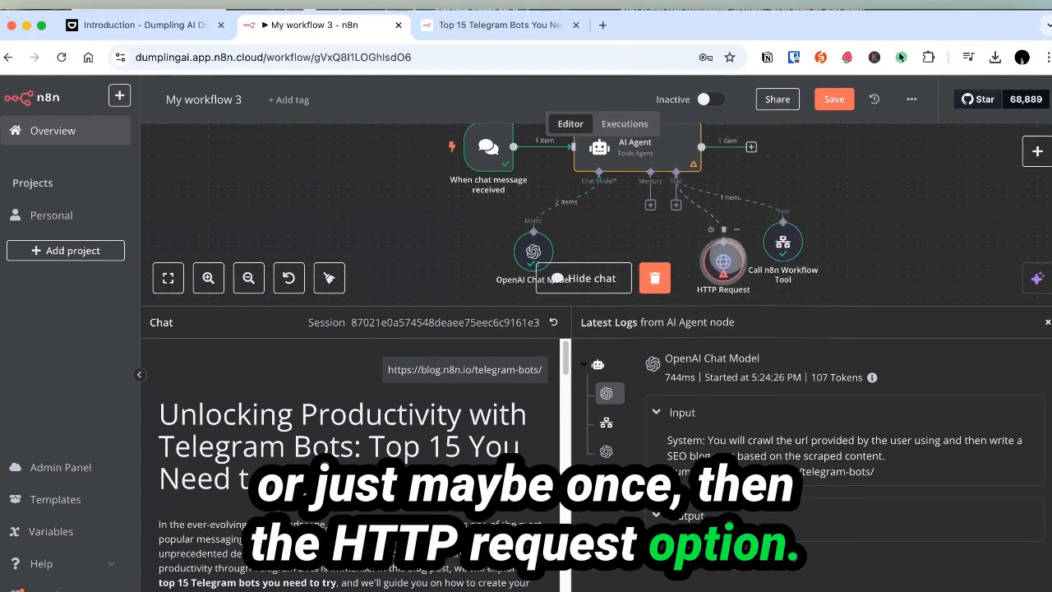
- Look through the HTTP Request tool's method, URL, authentication and body parameters and return to the canvas
double_click(723, 262)
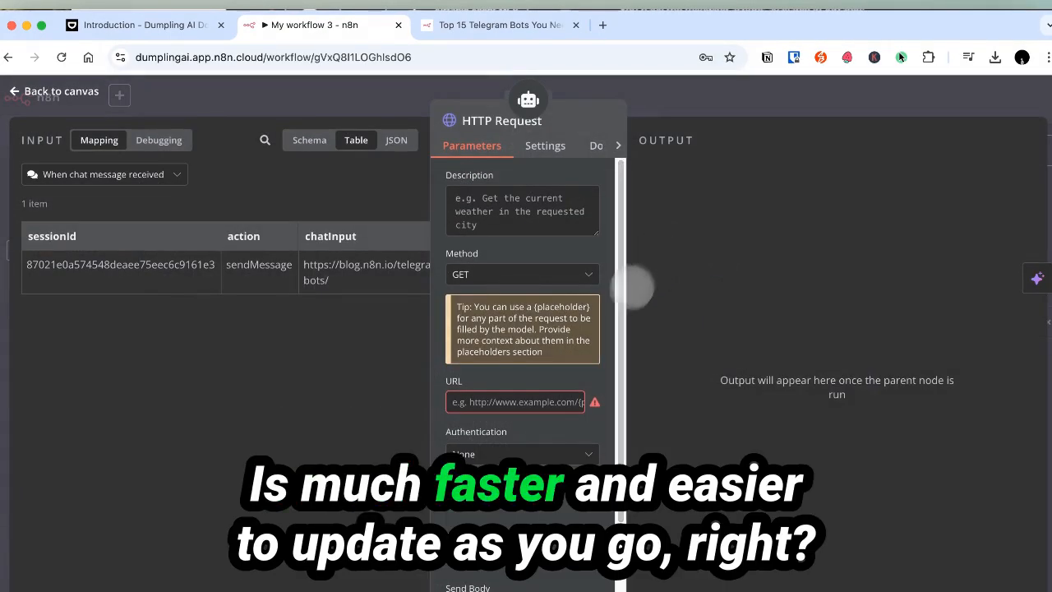
scroll(549, 296, "down", 3)
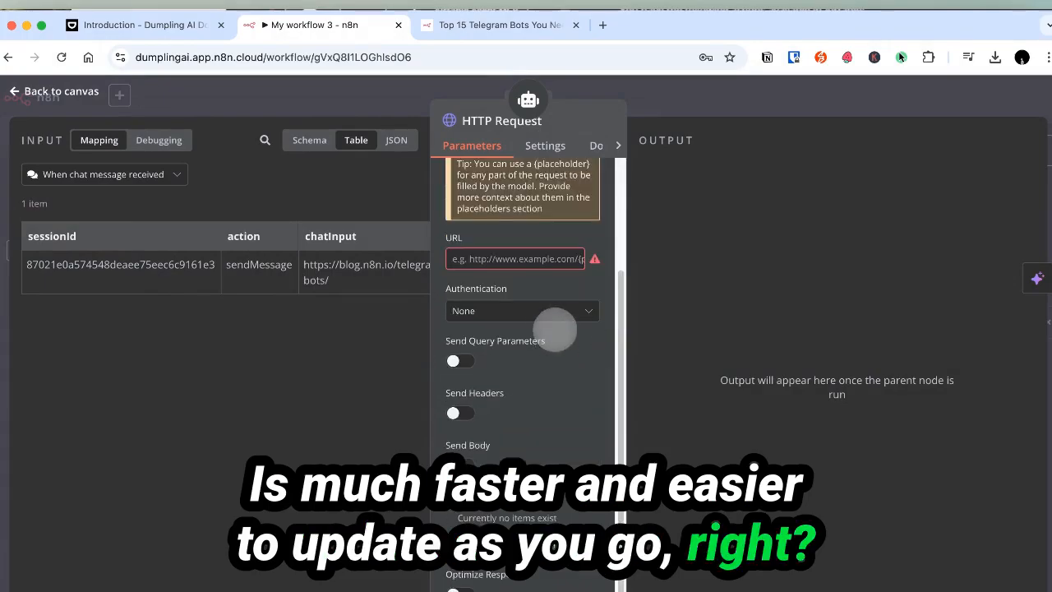
scroll(545, 326, "up", 3)
left_click(88, 92)
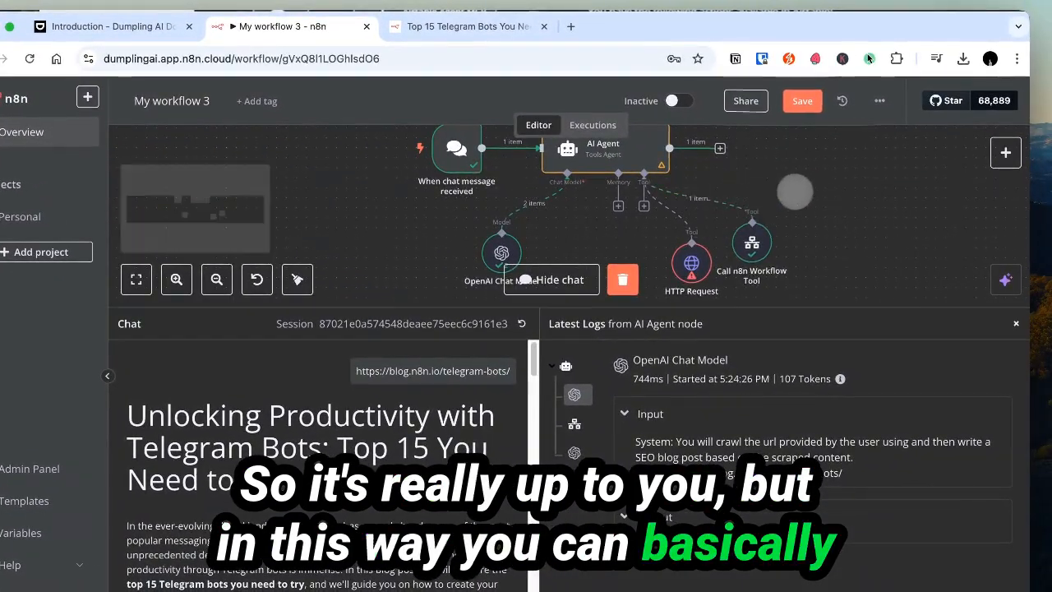
left_click_drag(795, 192, 837, 222)
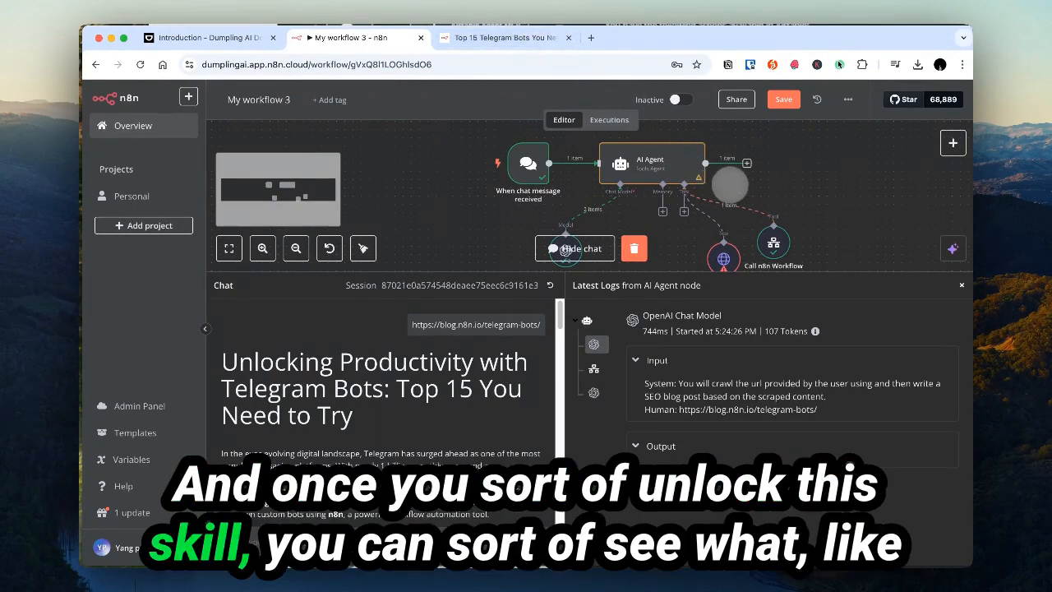
- Browse the built-in tools that can be attached to the AI Agent without adding one
scroll(730, 185, "down", 1)
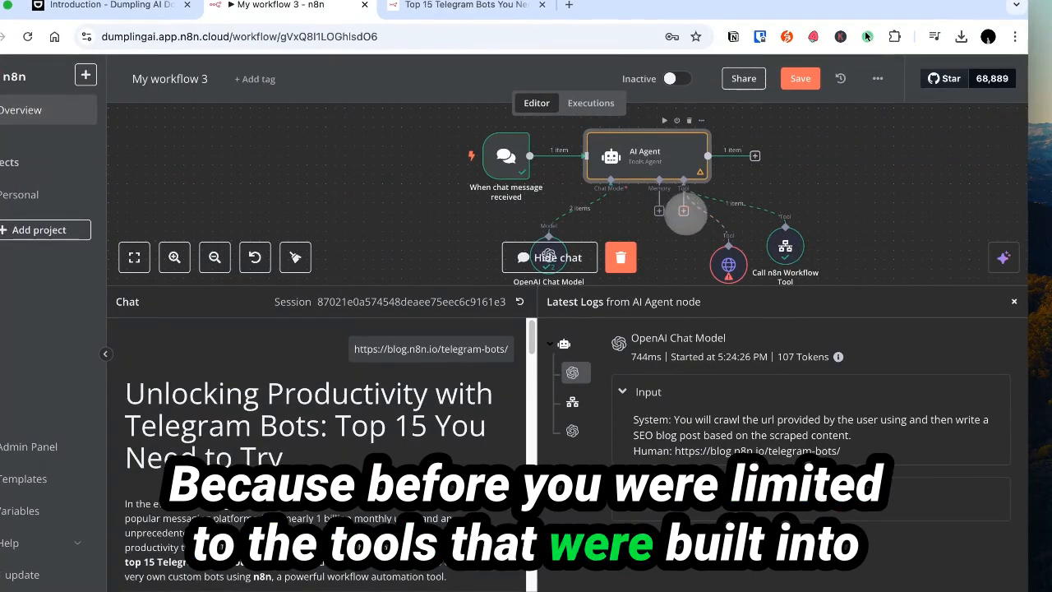
left_click(683, 211)
scroll(904, 353, "down", 10)
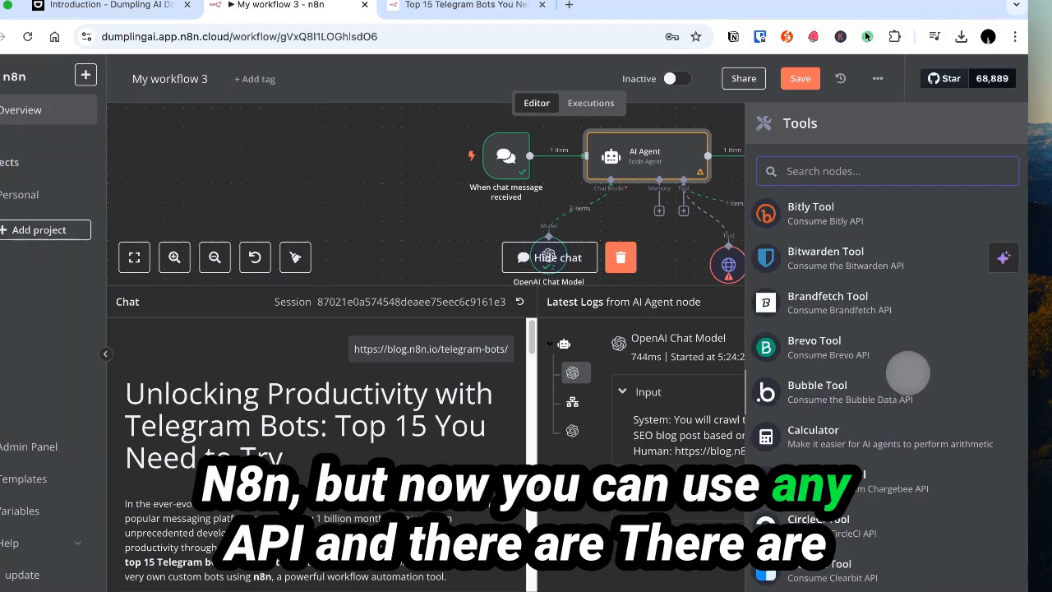
scroll(909, 373, "down", 5)
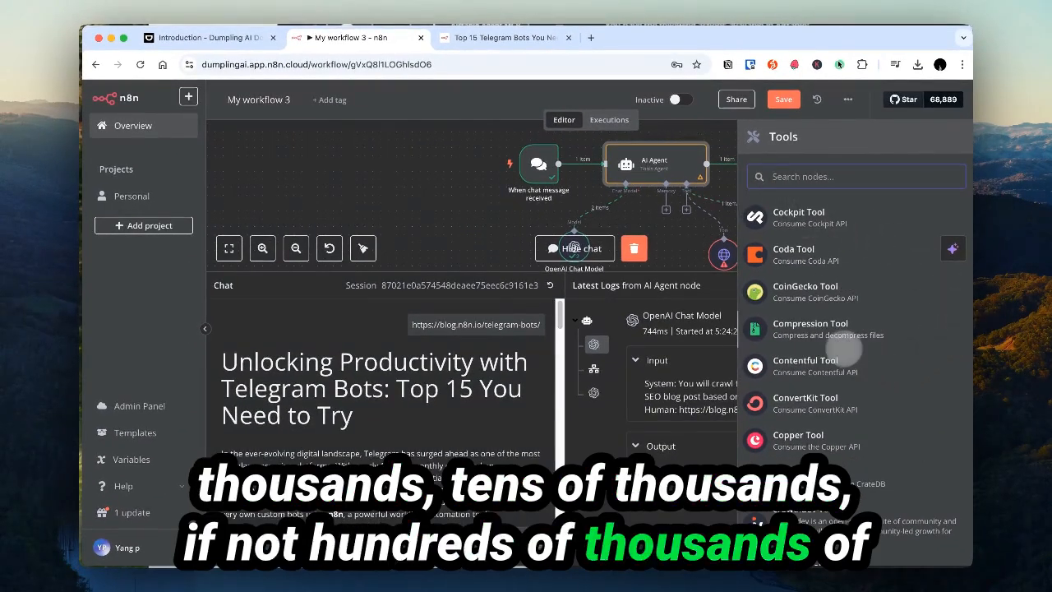
scroll(840, 342, "down", 5)
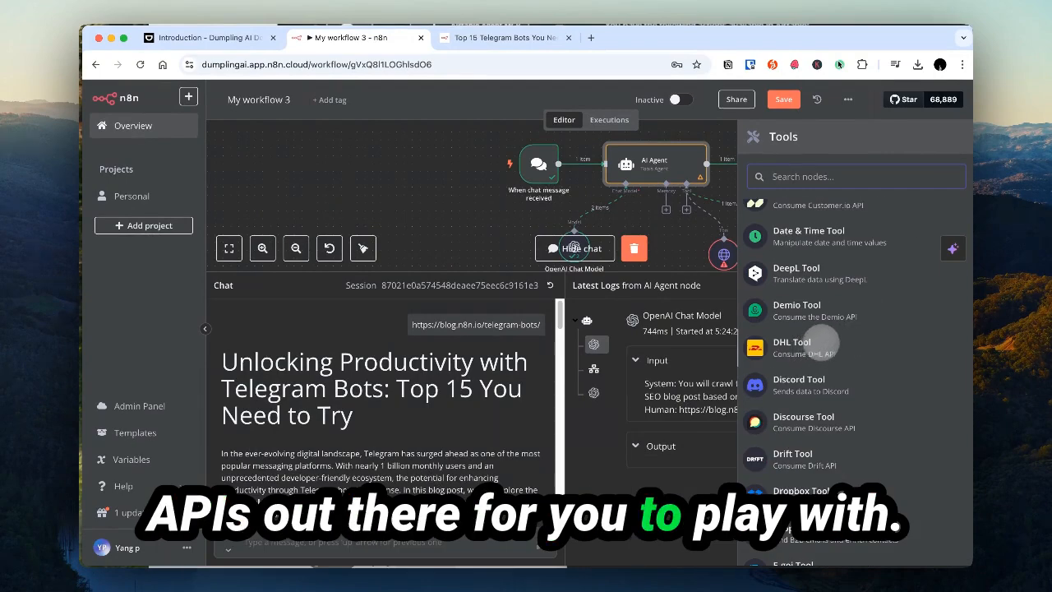
scroll(822, 342, "down", 5)
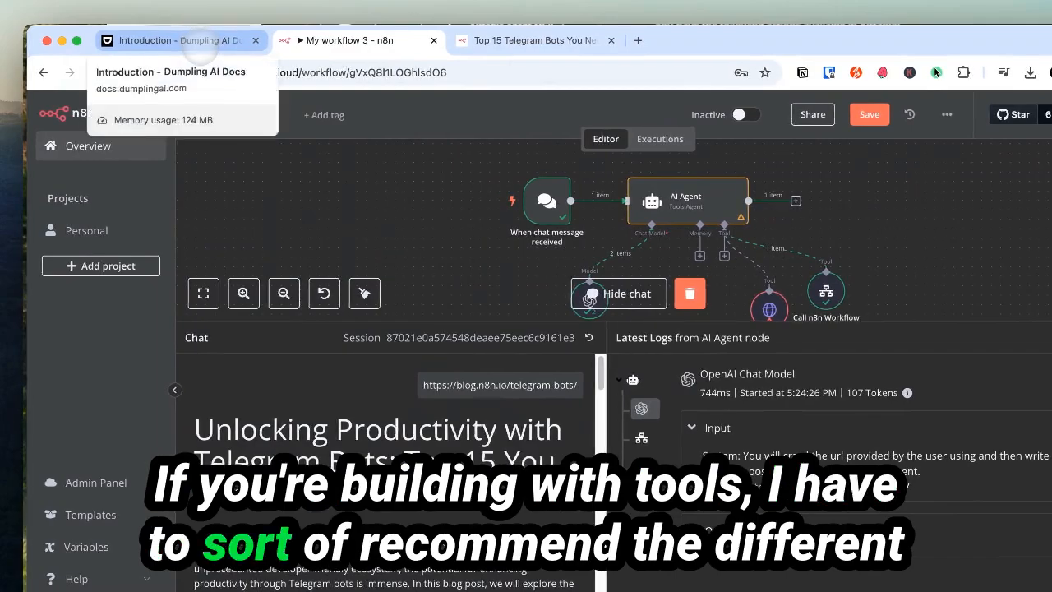
- Switch to the Dumpling AI documentation and look through the full list of endpoints in its API Reference
left_click(198, 42)
scroll(219, 237, "down", 3)
scroll(164, 239, "up", 3)
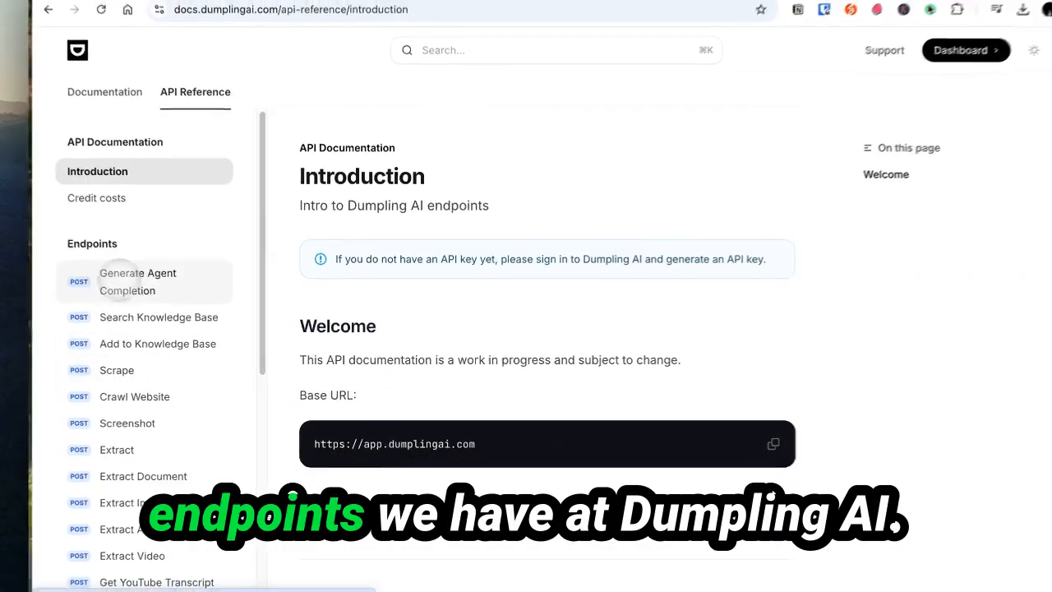
scroll(176, 291, "down", 5)
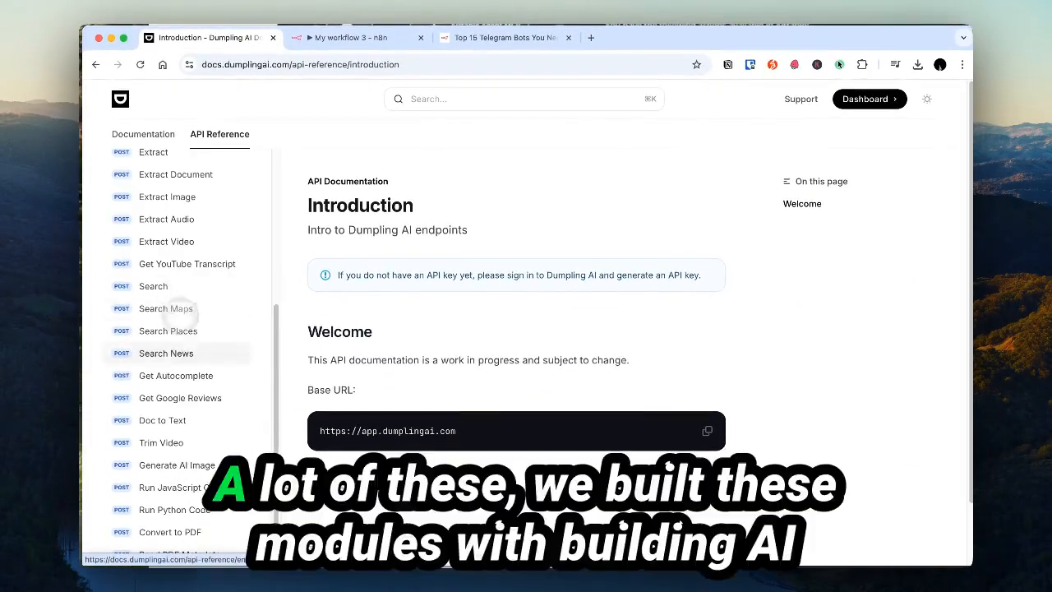
scroll(180, 311, "up", 5)
scroll(170, 280, "down", 5)
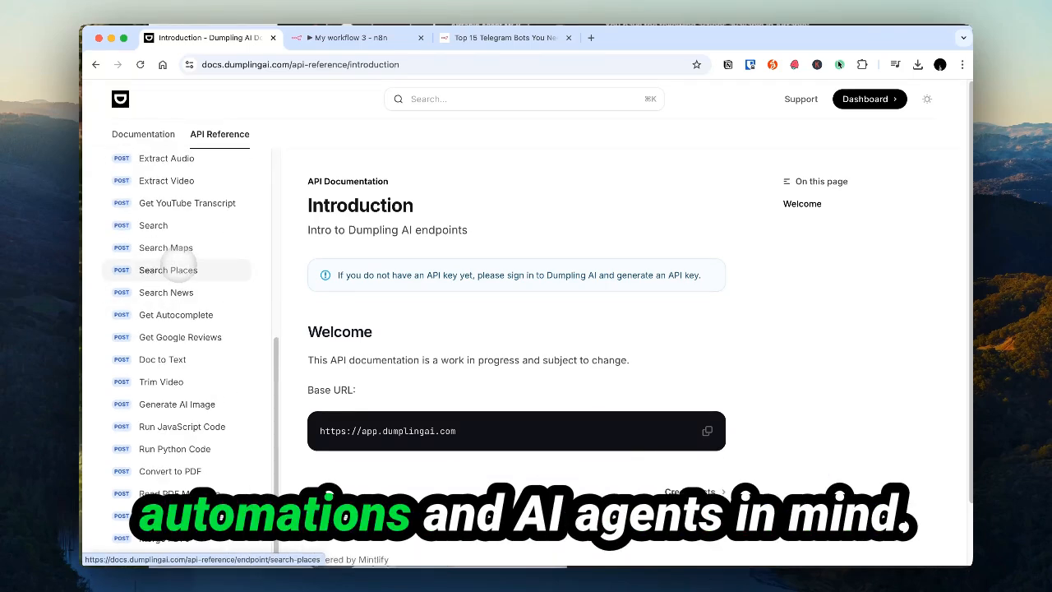
scroll(175, 263, "up", 3)
scroll(202, 306, "up", 2)
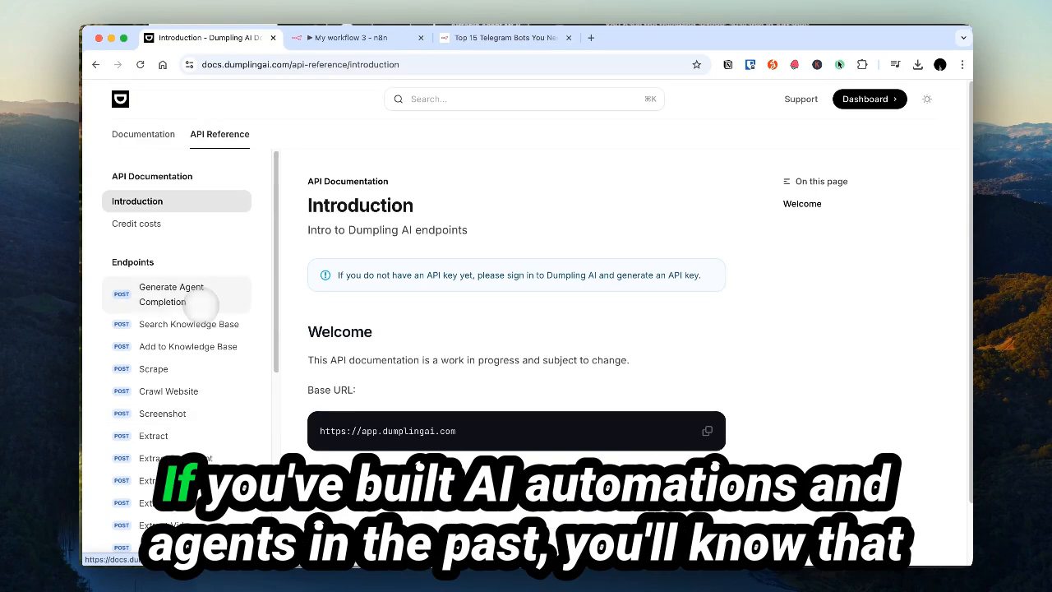
scroll(201, 300, "down", 3)
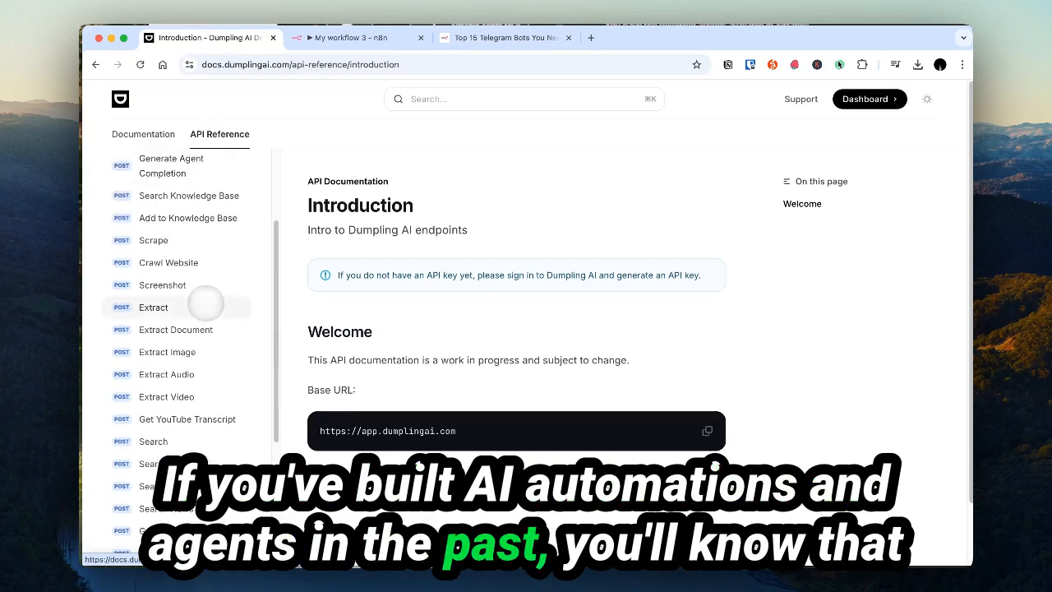
scroll(205, 354, "down", 2)
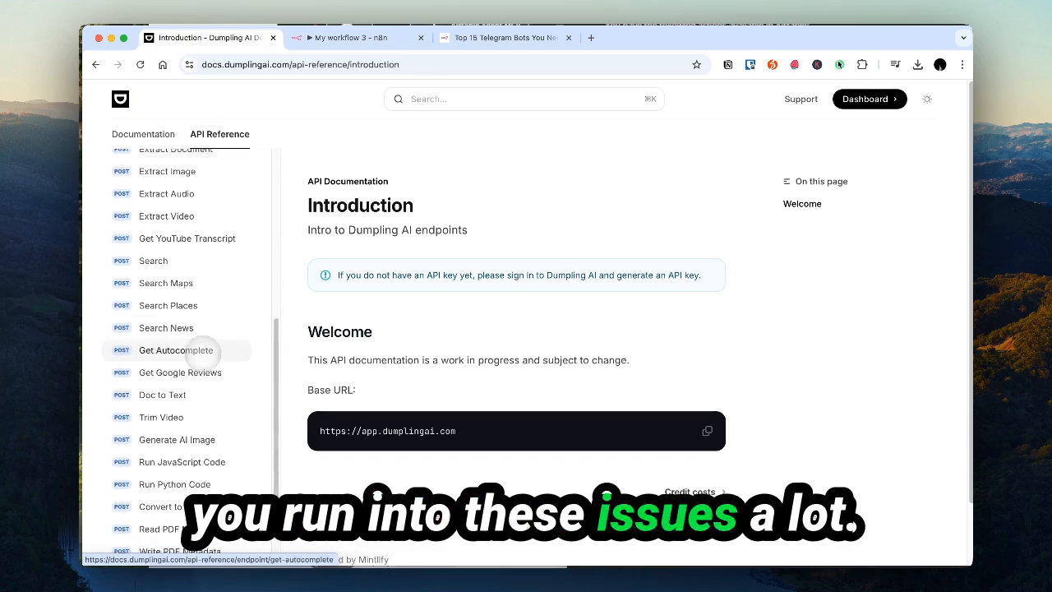
scroll(214, 337, "up", 4)
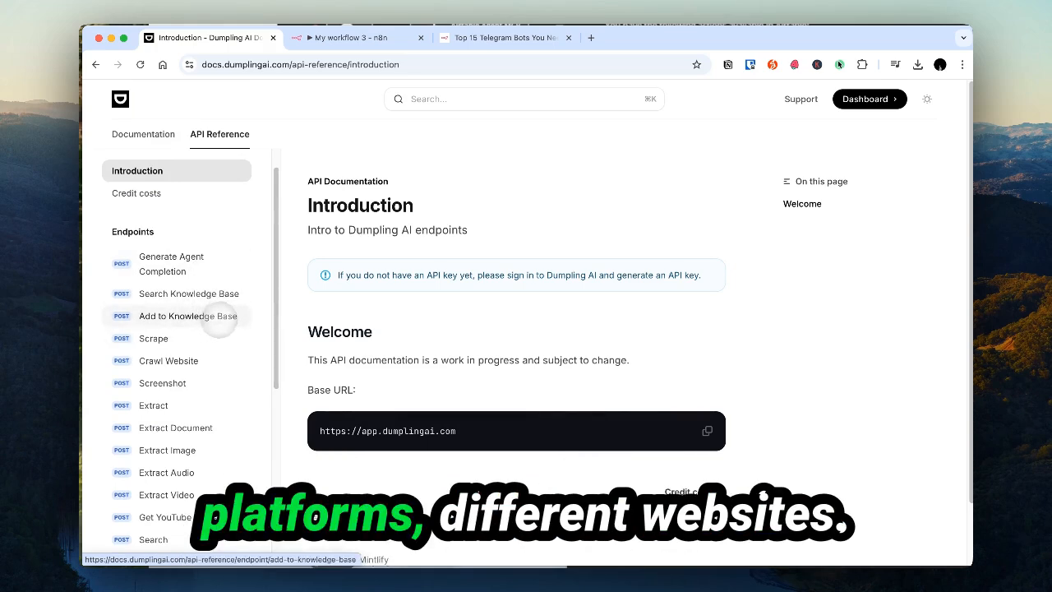
scroll(197, 346, "down", 4)
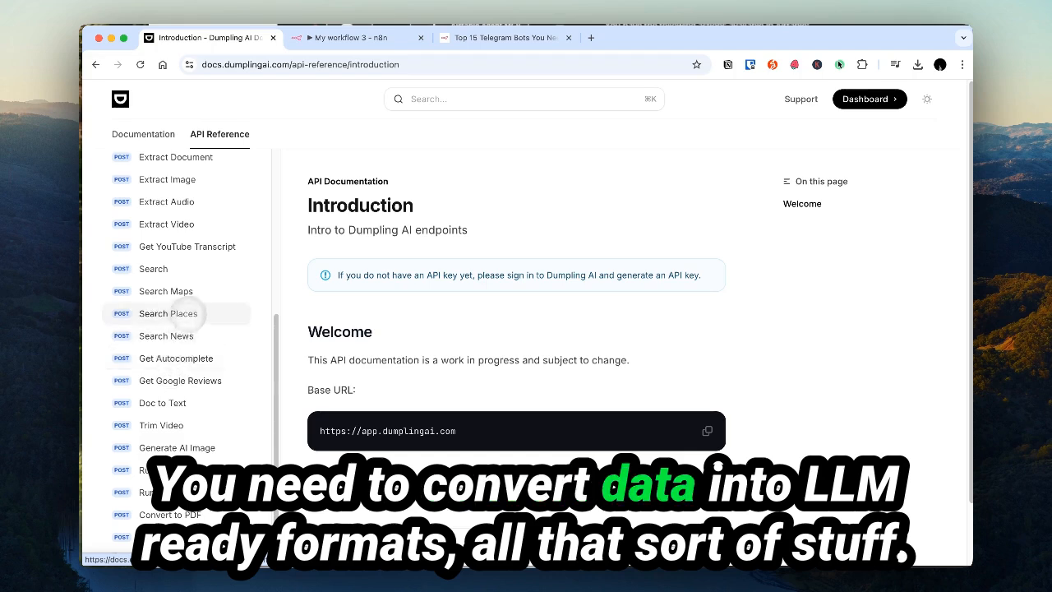
scroll(189, 315, "down", 1)
scroll(189, 309, "down", 1)
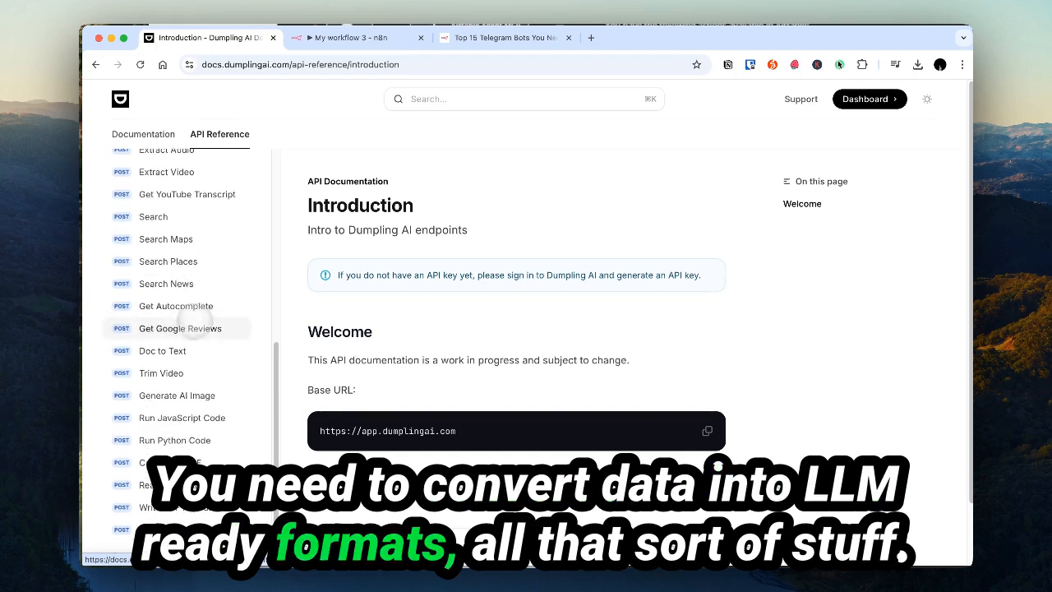
scroll(189, 370, "up", 8)
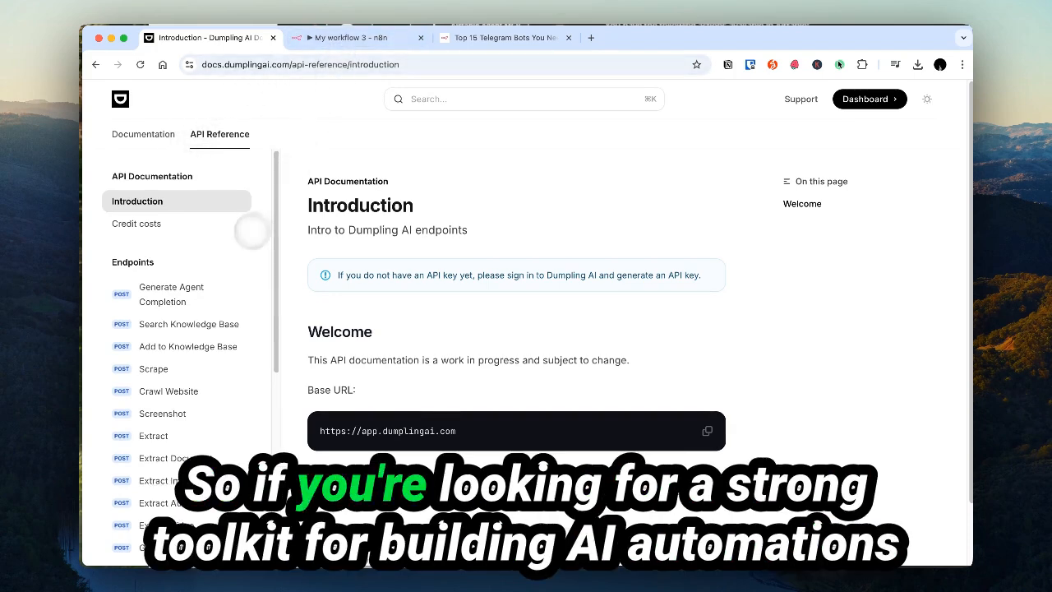
scroll(206, 313, "down", 10)
scroll(220, 284, "up", 9)
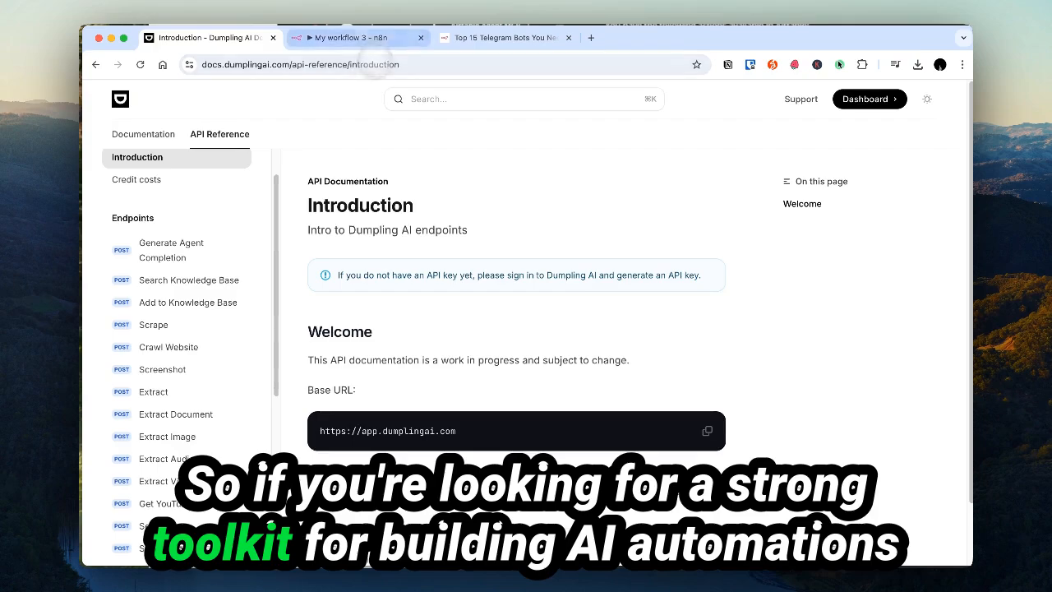
- Open dumplingai.com in place of the Dumpling AI documentation and browse its homepage down to the tools overview
left_click(345, 37)
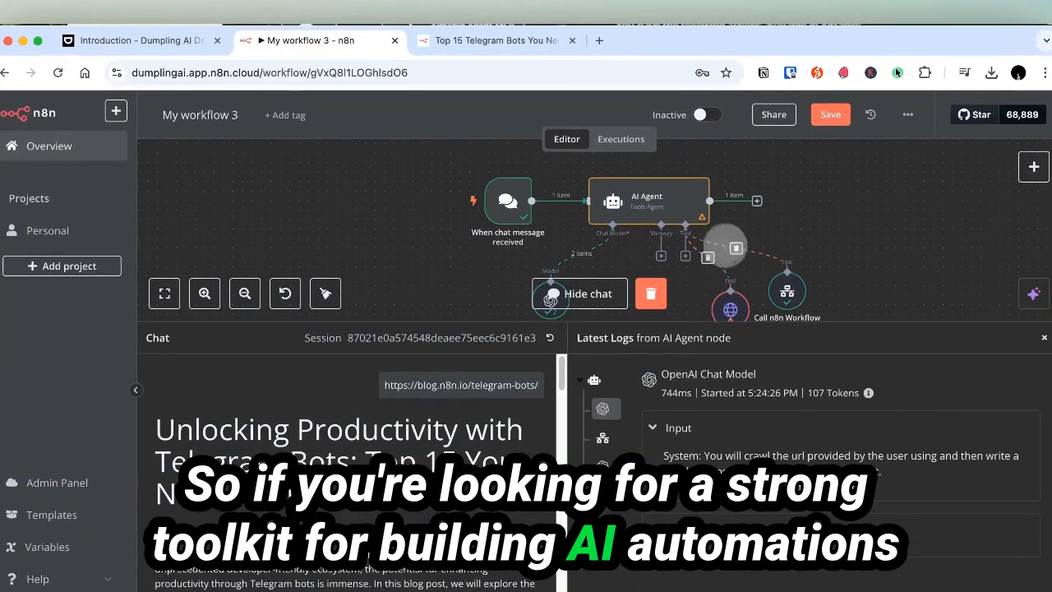
left_click(157, 41)
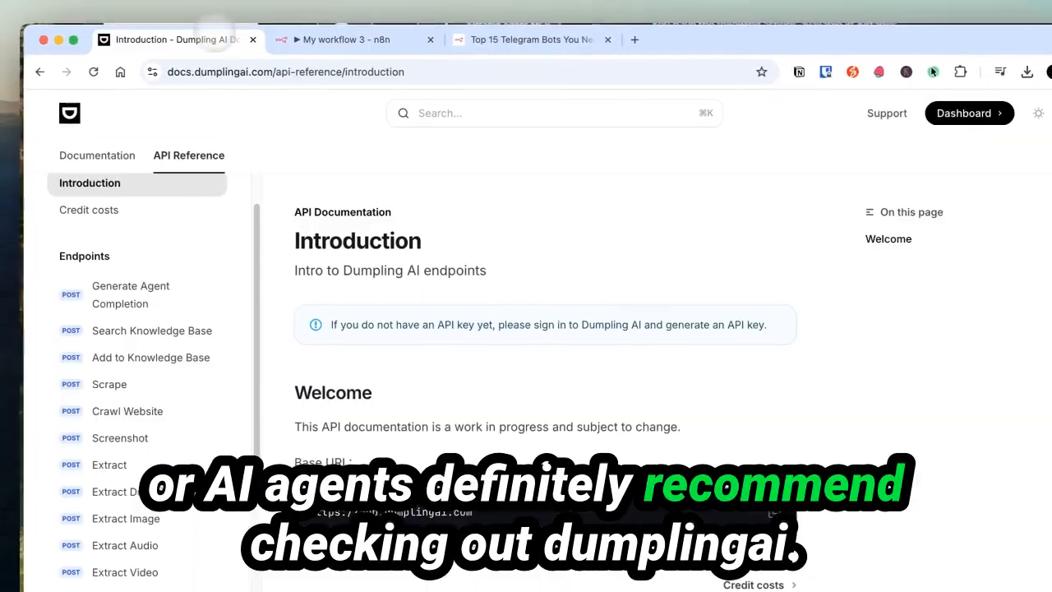
left_click(221, 72)
type("dumplingai.com")
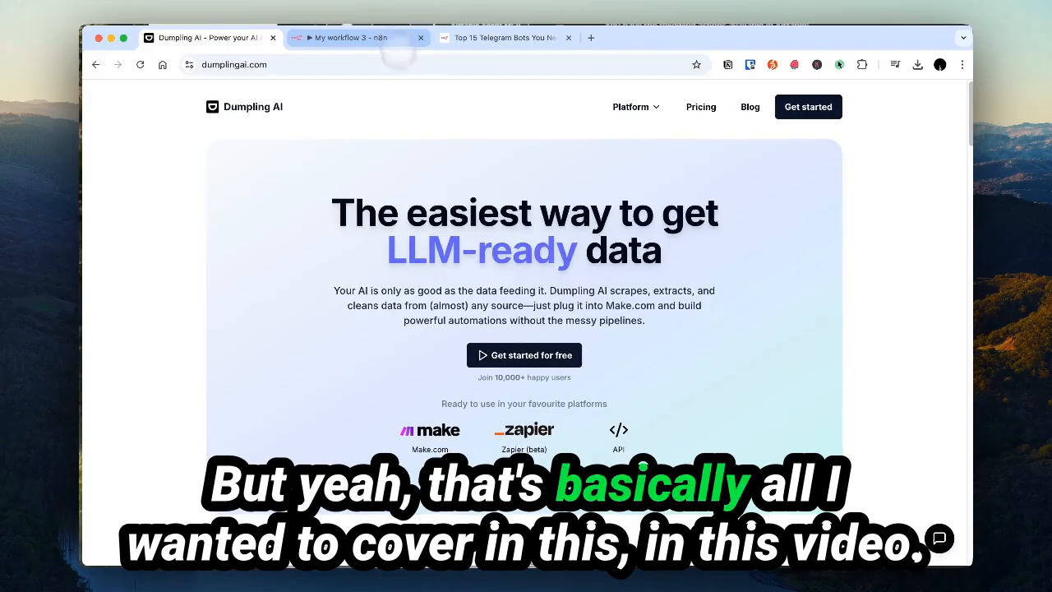
scroll(431, 186, "down", 15)
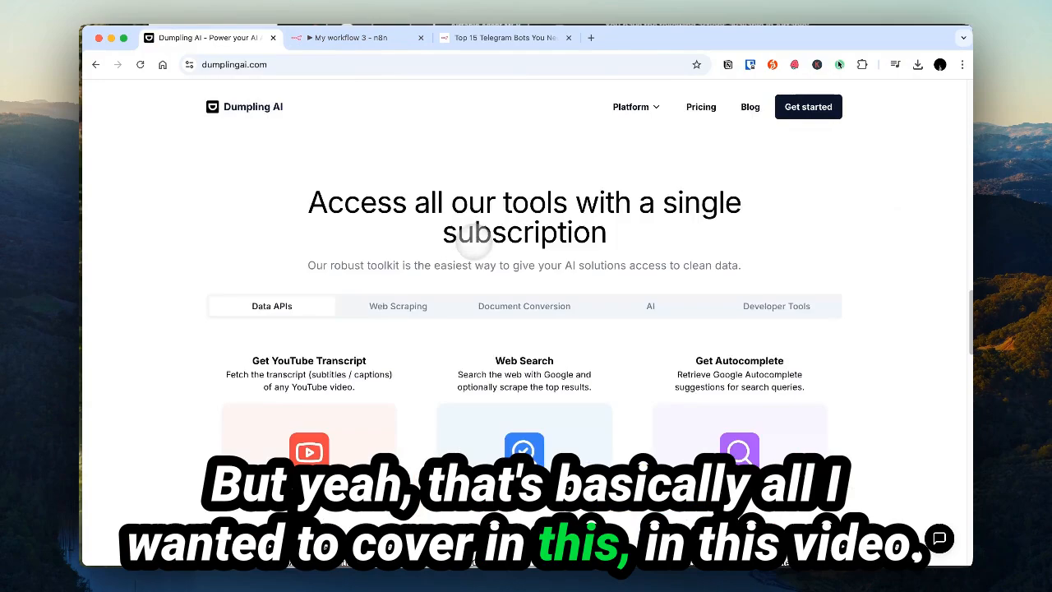
scroll(482, 235, "up", 10)
scroll(435, 159, "down", 3)
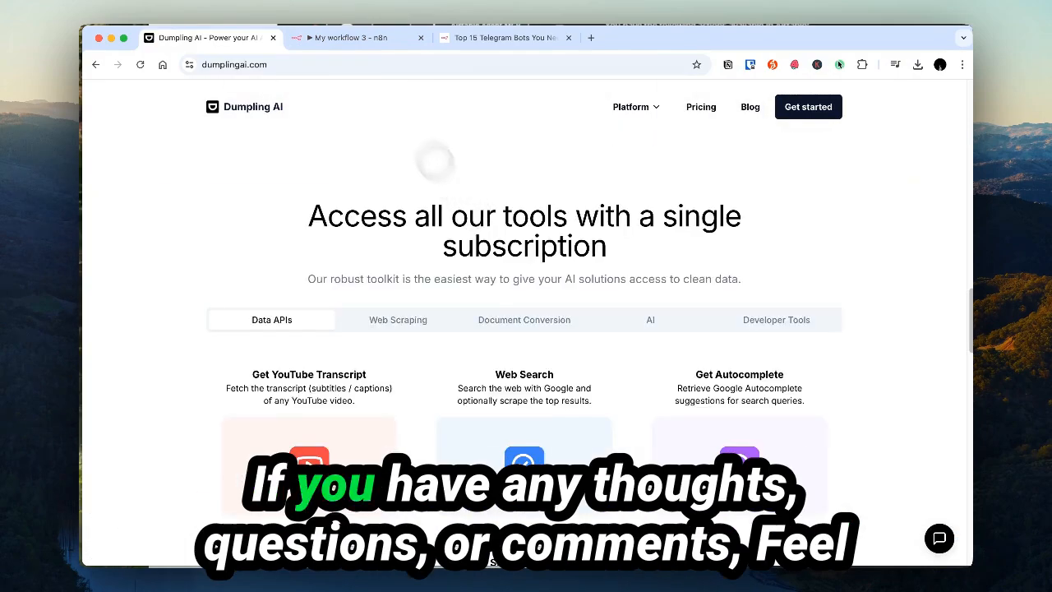
left_click(349, 37)
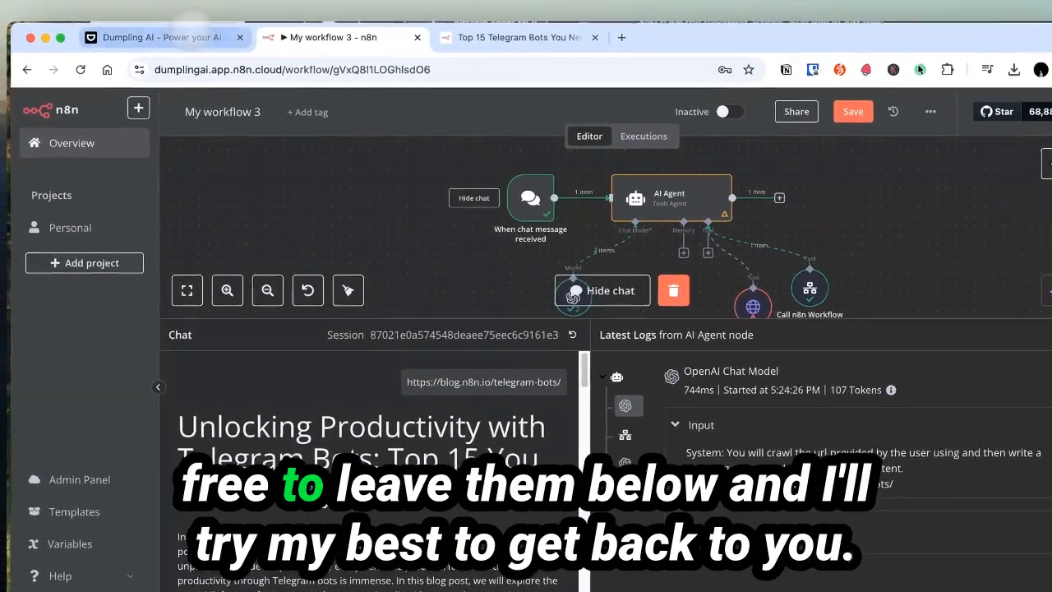
left_click(193, 31)
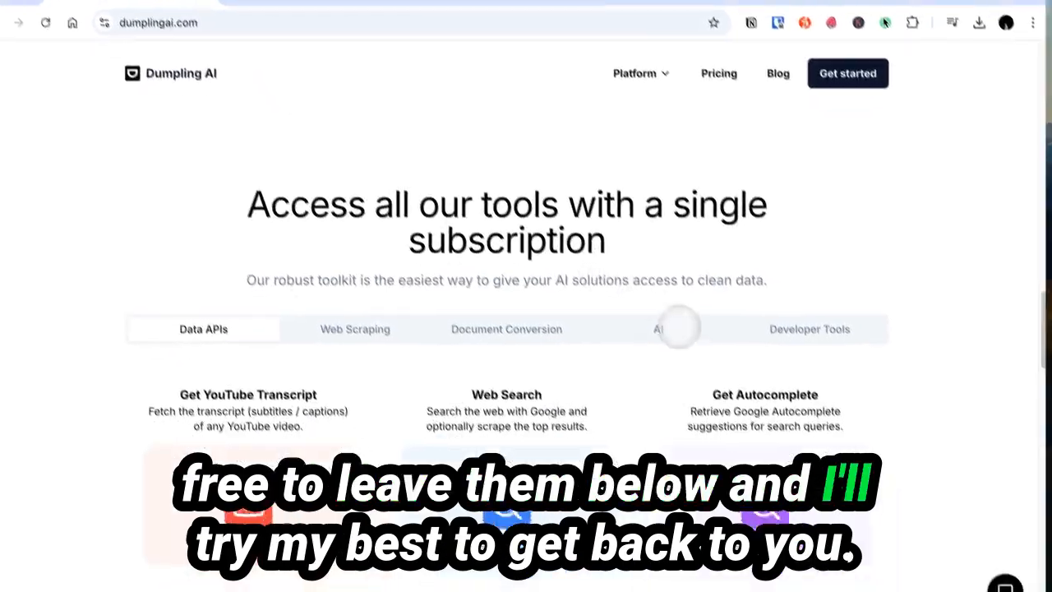